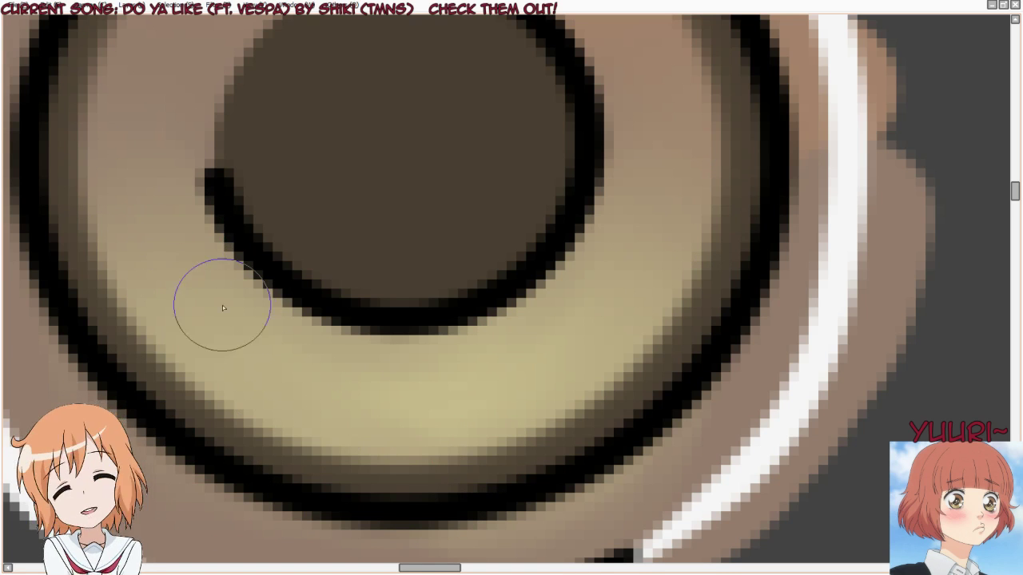
Fill the pupil of the eye on the image's right side with dark brown
{"action": "scroll", "coordinate": [192, 354], "scroll_direction": "down", "scroll_amount": 5}
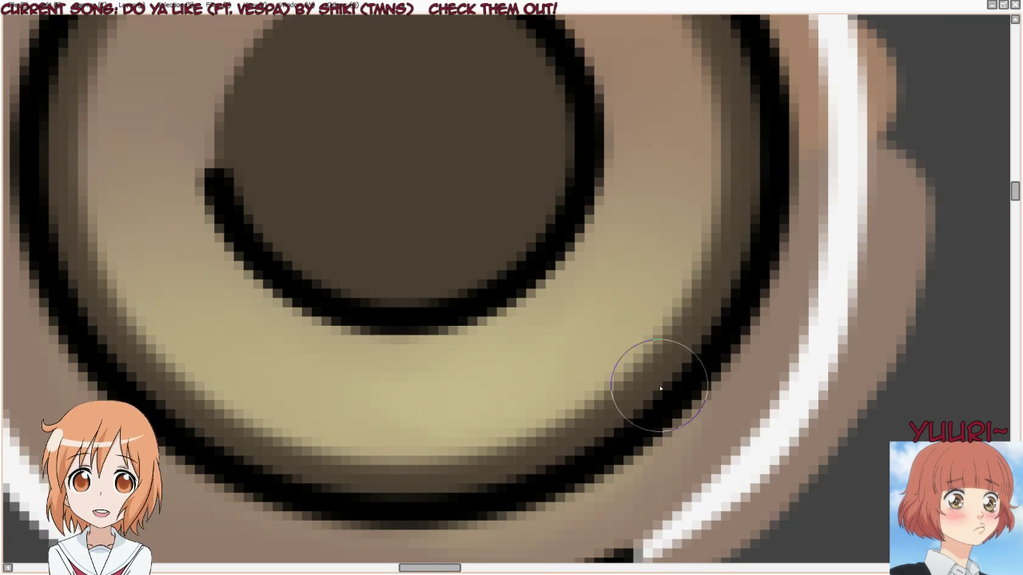
{"action": "scroll", "coordinate": [236, 293], "scroll_direction": "down", "scroll_amount": 3}
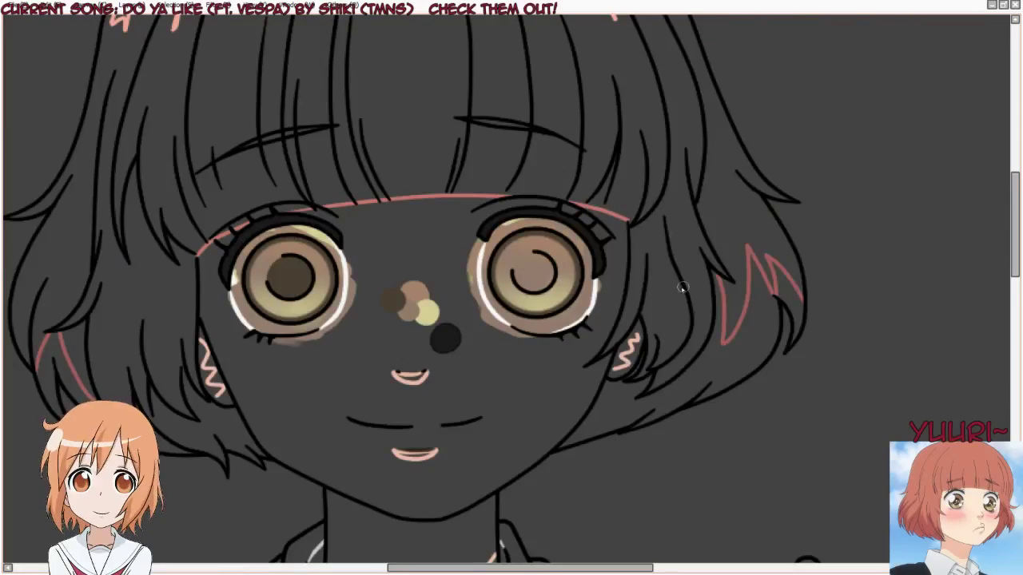
{"action": "scroll", "coordinate": [480, 271], "scroll_direction": "up", "scroll_amount": 3}
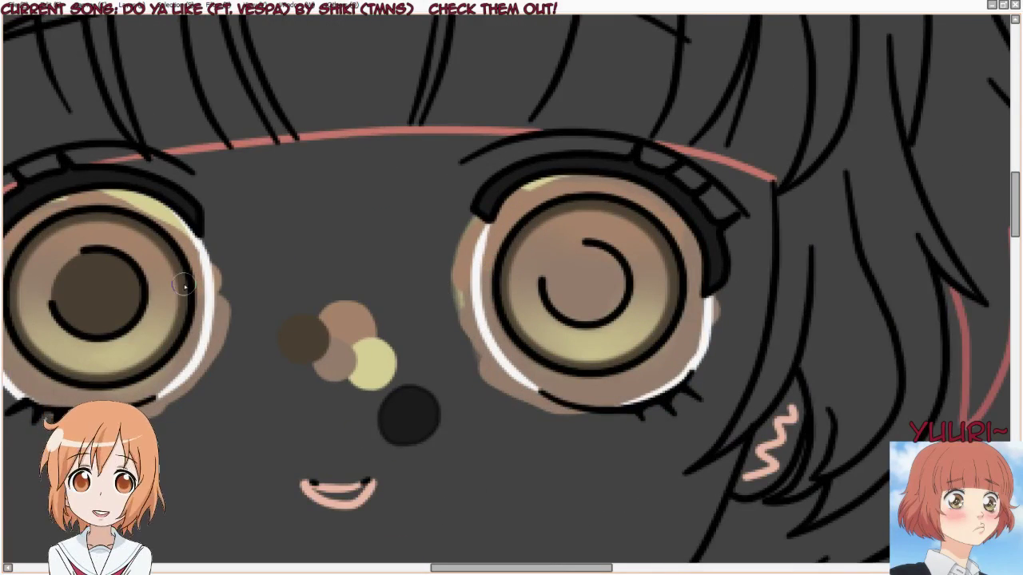
{"action": "scroll", "coordinate": [630, 249], "scroll_direction": "up", "scroll_amount": 4}
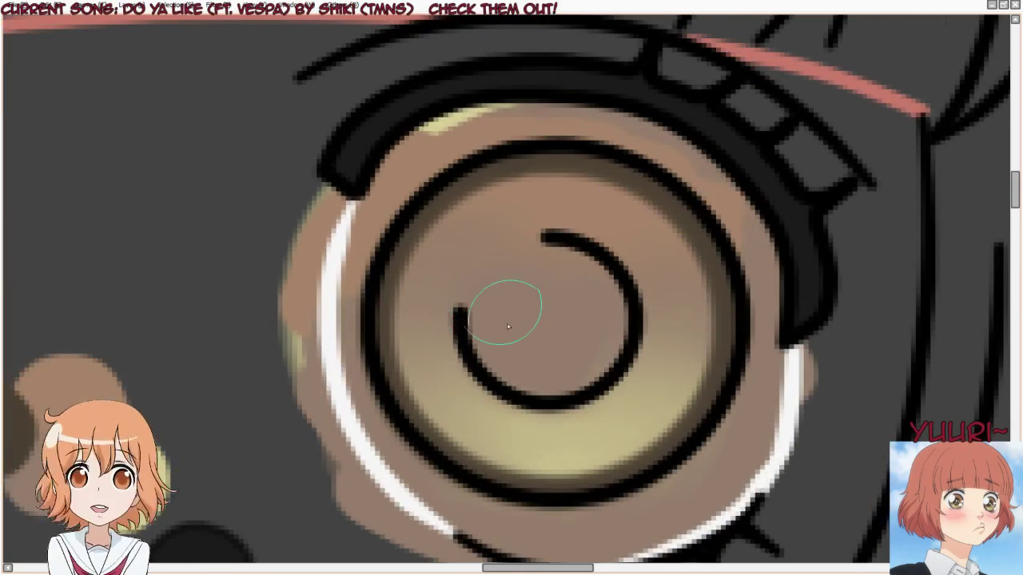
{"action": "left_click", "coordinate": [503, 329]}
{"action": "mouse_move", "coordinate": [504, 329]}
{"action": "left_mouse_down"}
{"action": "mouse_move", "coordinate": [513, 297]}
{"action": "mouse_move", "coordinate": [534, 283]}
{"action": "mouse_move", "coordinate": [558, 286]}
{"action": "mouse_move", "coordinate": [589, 331]}
{"action": "mouse_move", "coordinate": [575, 354]}
{"action": "mouse_move", "coordinate": [545, 358]}
{"action": "mouse_move", "coordinate": [504, 338]}
{"action": "mouse_move", "coordinate": [532, 368]}
{"action": "mouse_move", "coordinate": [573, 352]}
{"action": "mouse_move", "coordinate": [592, 308]}
{"action": "mouse_move", "coordinate": [575, 283]}
{"action": "mouse_move", "coordinate": [551, 274]}
{"action": "mouse_move", "coordinate": [532, 283]}
{"action": "mouse_move", "coordinate": [493, 327]}
{"action": "mouse_move", "coordinate": [555, 324]}
{"action": "mouse_move", "coordinate": [545, 330]}
{"action": "left_mouse_up"}
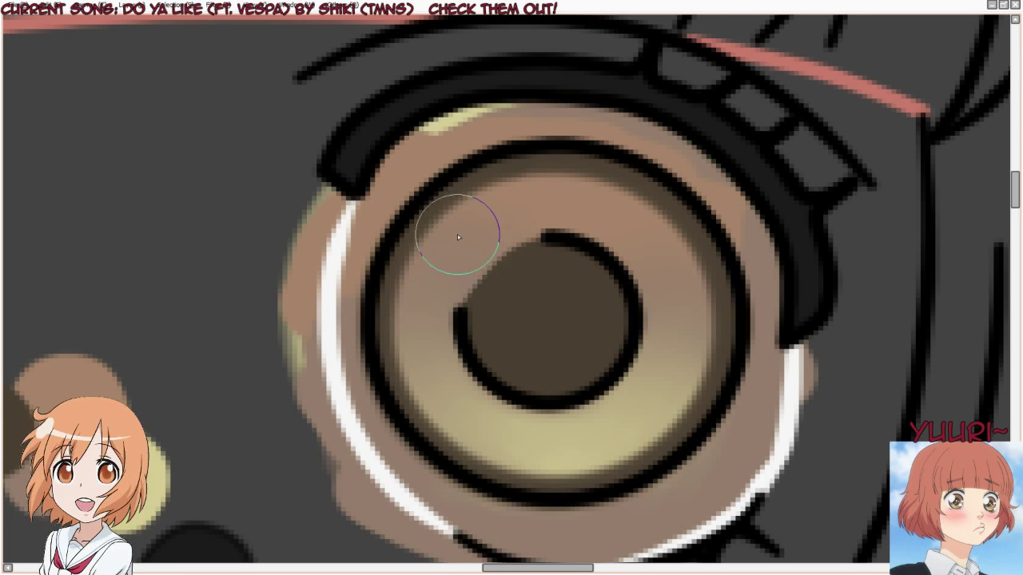
Hide the eyes layer to sample the eye white as the paint colour, and show the layer again
{"action": "scroll", "coordinate": [392, 229], "scroll_direction": "down", "scroll_amount": 2}
{"action": "key", "text": "Tab"}
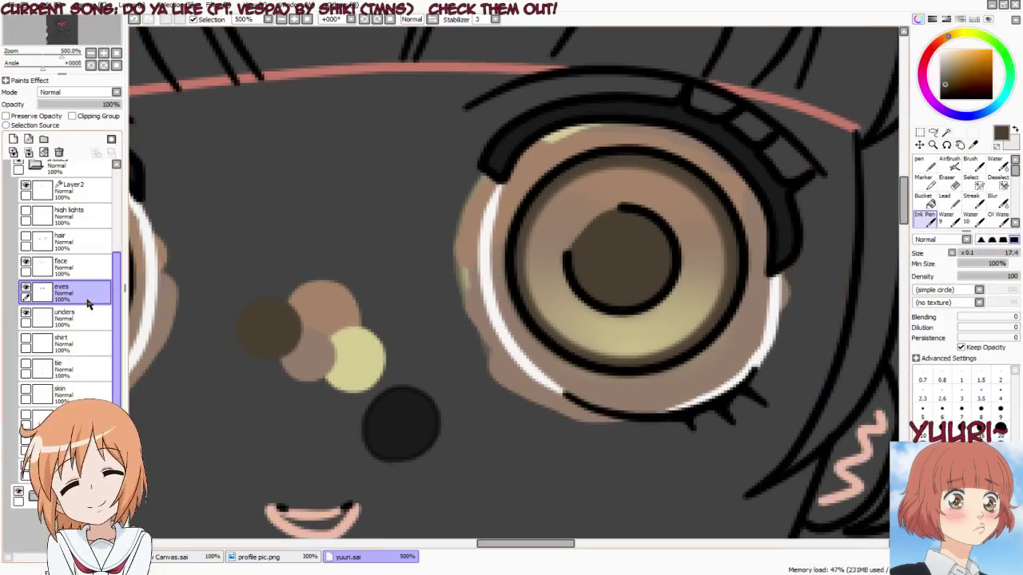
{"action": "left_click", "coordinate": [32, 294]}
{"action": "left_click", "coordinate": [26, 290]}
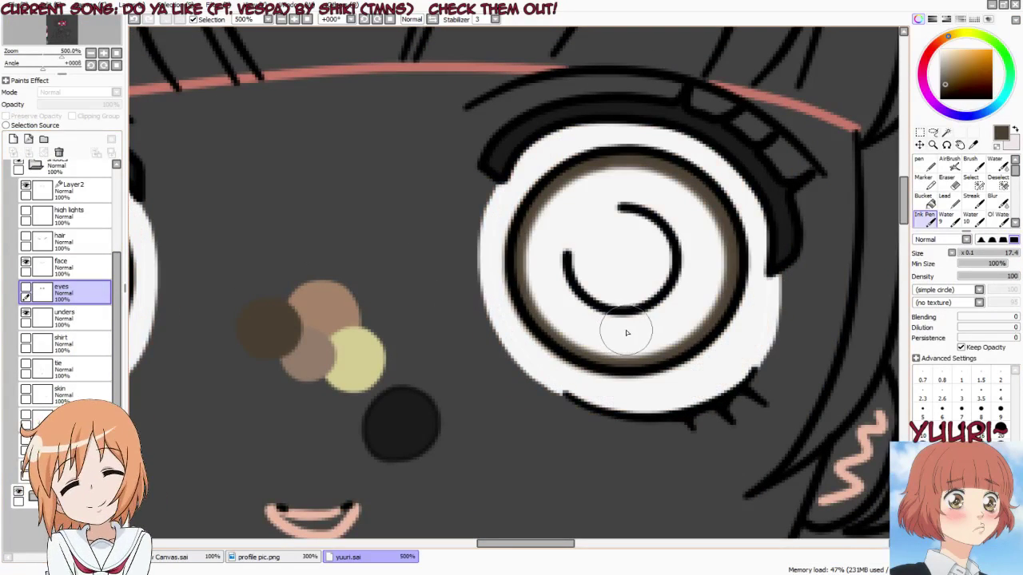
{"action": "left_click", "coordinate": [26, 290]}
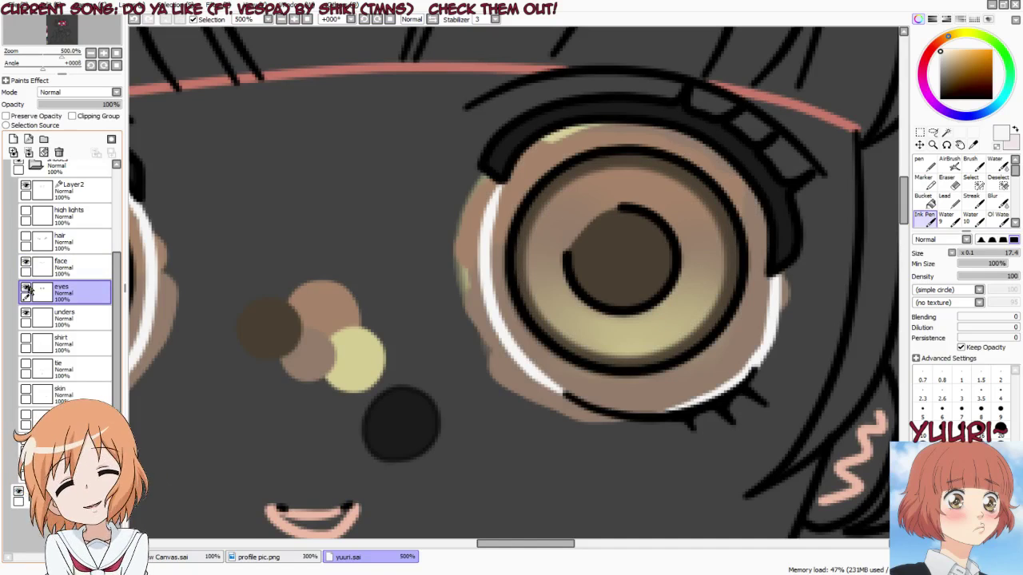
On Layer2, erase the upper-left section of the brown shading ring in the eye on the image's right side
{"action": "left_click", "coordinate": [72, 190]}
{"action": "scroll", "coordinate": [540, 189], "scroll_direction": "up", "scroll_amount": 3}
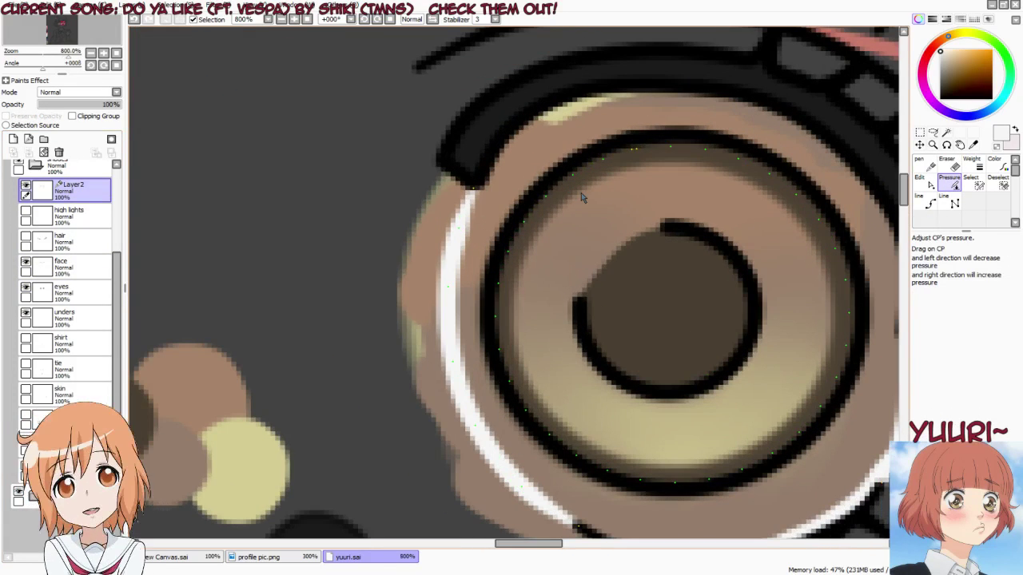
{"action": "left_click", "coordinate": [954, 165]}
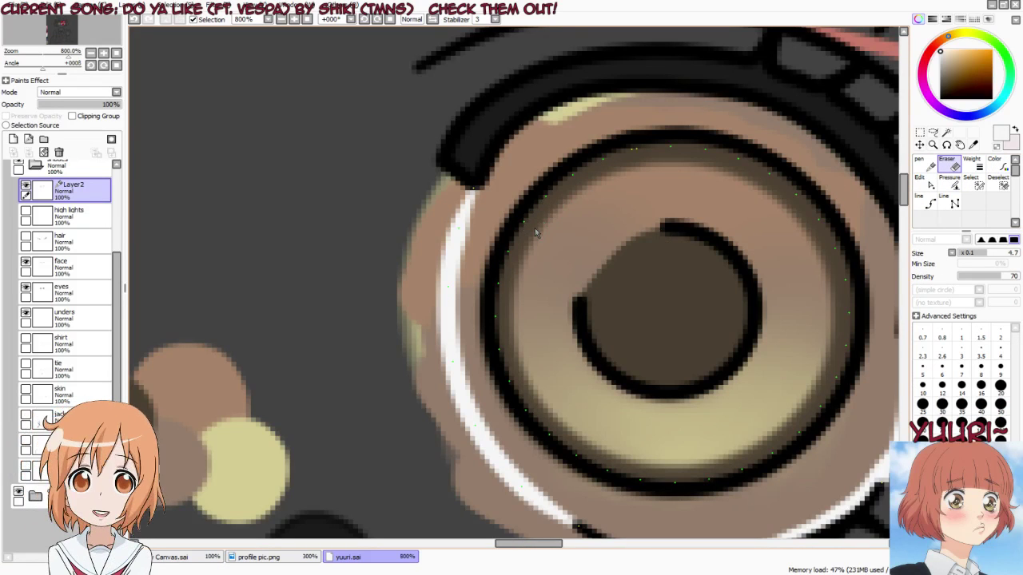
{"action": "left_click_drag", "start_coordinate": [539, 199], "coordinate": [541, 161]}
{"action": "mouse_move", "coordinate": [525, 205]}
{"action": "left_mouse_down"}
{"action": "mouse_move", "coordinate": [542, 234]}
{"action": "mouse_move", "coordinate": [573, 239]}
{"action": "mouse_move", "coordinate": [557, 181]}
{"action": "mouse_move", "coordinate": [614, 214]}
{"action": "mouse_move", "coordinate": [562, 185]}
{"action": "left_mouse_up"}
Lower the line pressure at the cut end points of that shading ring to thin its ends
{"action": "key", "text": "ctrl"}
{"action": "key", "text": "p"}
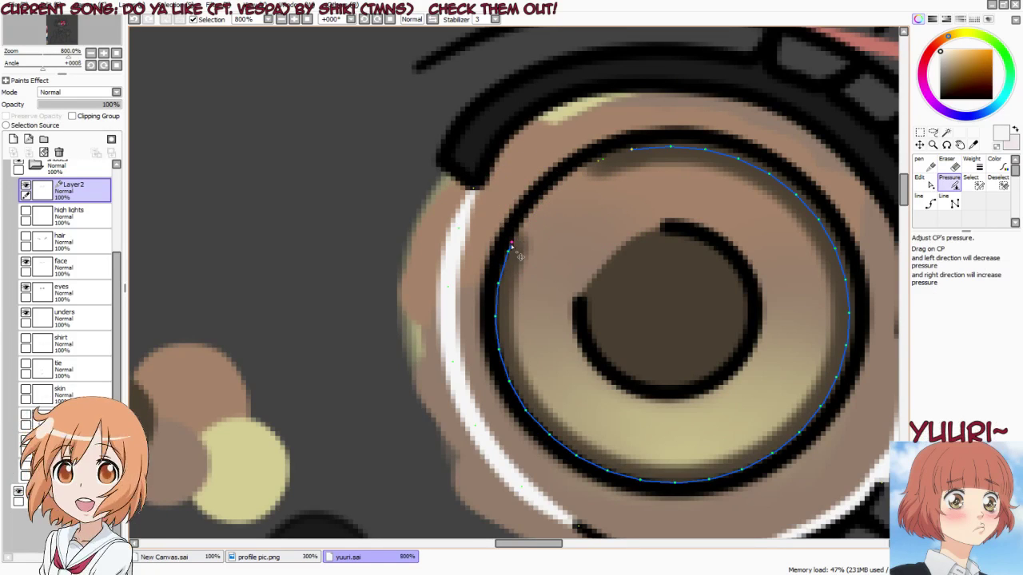
{"action": "mouse_move", "coordinate": [511, 242]}
{"action": "left_mouse_down"}
{"action": "mouse_move", "coordinate": [446, 270]}
{"action": "mouse_move", "coordinate": [4, 255]}
{"action": "mouse_move", "coordinate": [5, 192]}
{"action": "left_mouse_up"}
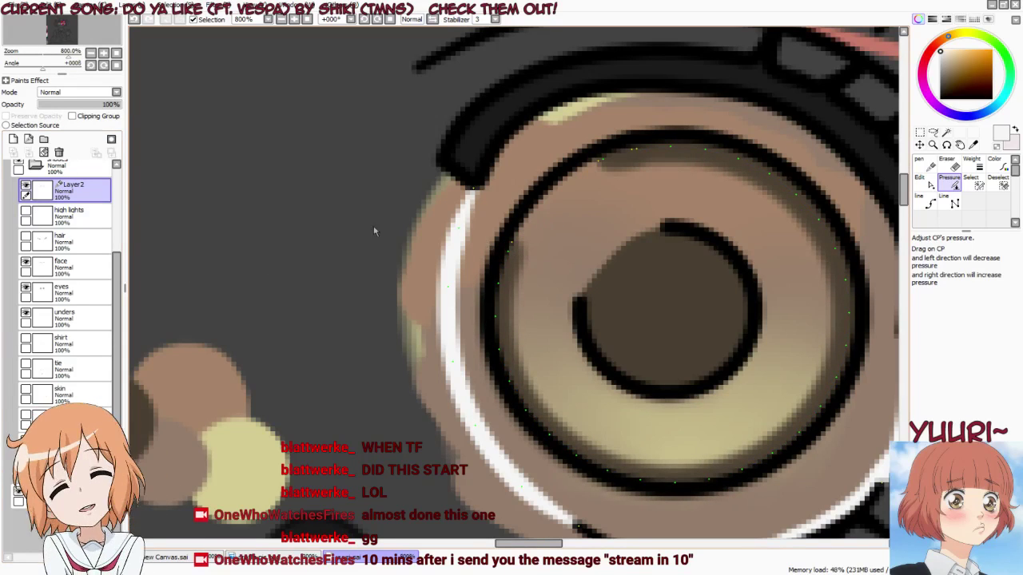
{"action": "left_click_drag", "start_coordinate": [518, 245], "coordinate": [428, 246]}
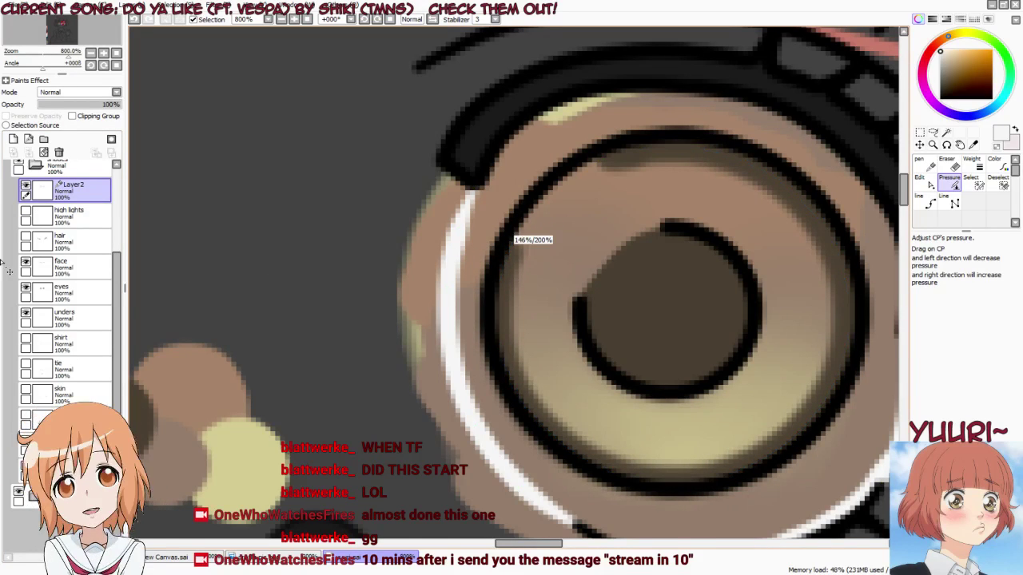
{"action": "left_click_drag", "start_coordinate": [1, 263], "coordinate": [1, 263]}
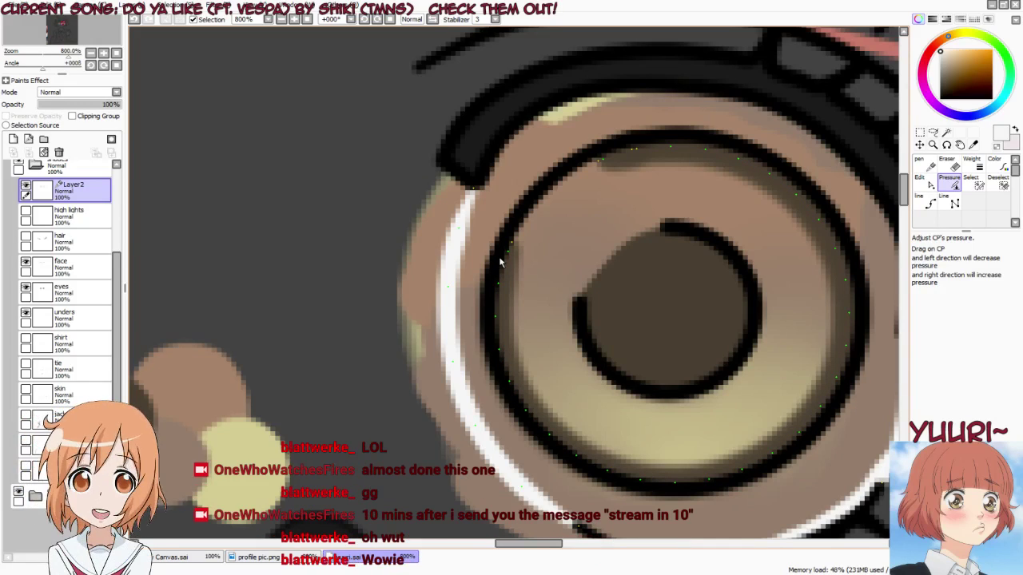
Erase the matching upper-left section of the other eye's brown shading ring and lower the pressure at its cut ends
{"action": "scroll", "coordinate": [497, 260], "scroll_direction": "down", "scroll_amount": 4}
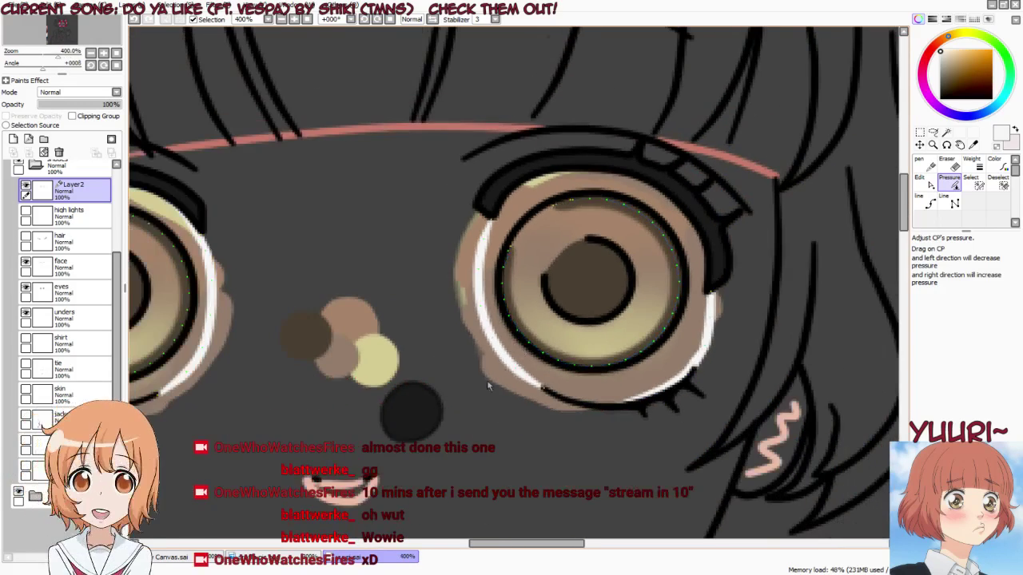
{"action": "scroll", "coordinate": [292, 256], "scroll_direction": "up", "scroll_amount": 4}
{"action": "key", "text": "Tab"}
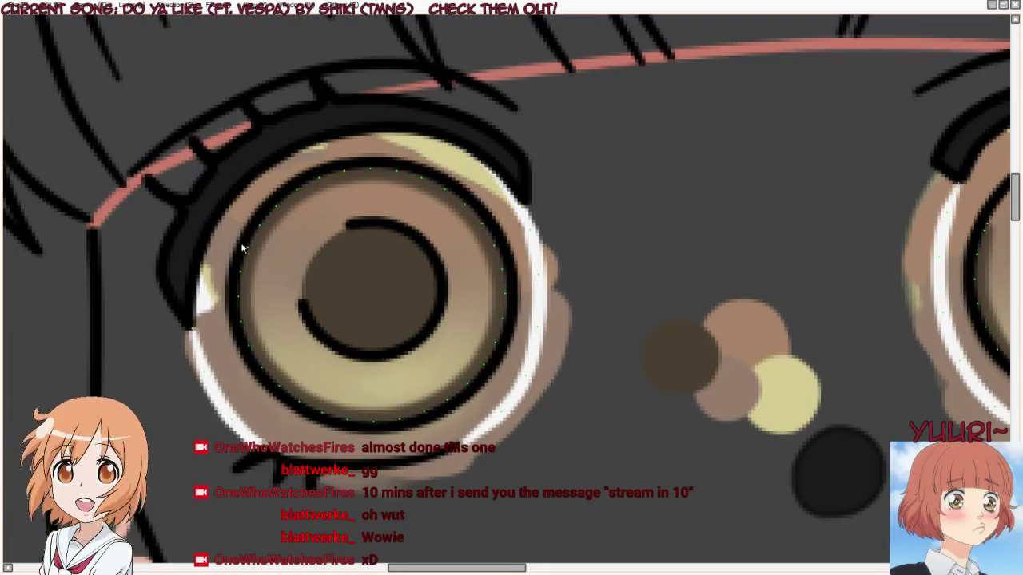
{"action": "key", "text": "Tab"}
{"action": "key", "text": "e"}
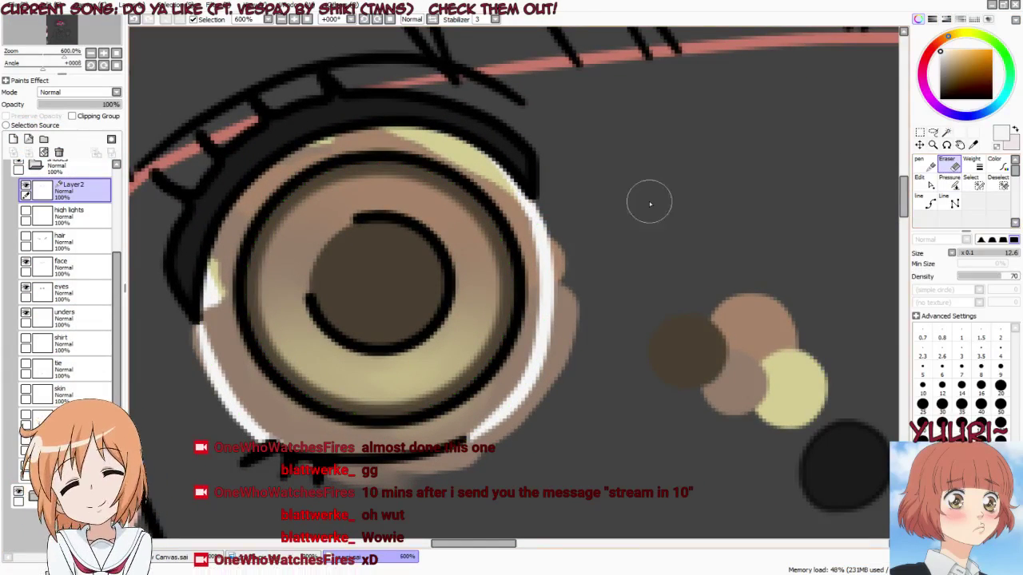
{"action": "key", "text": "Tab"}
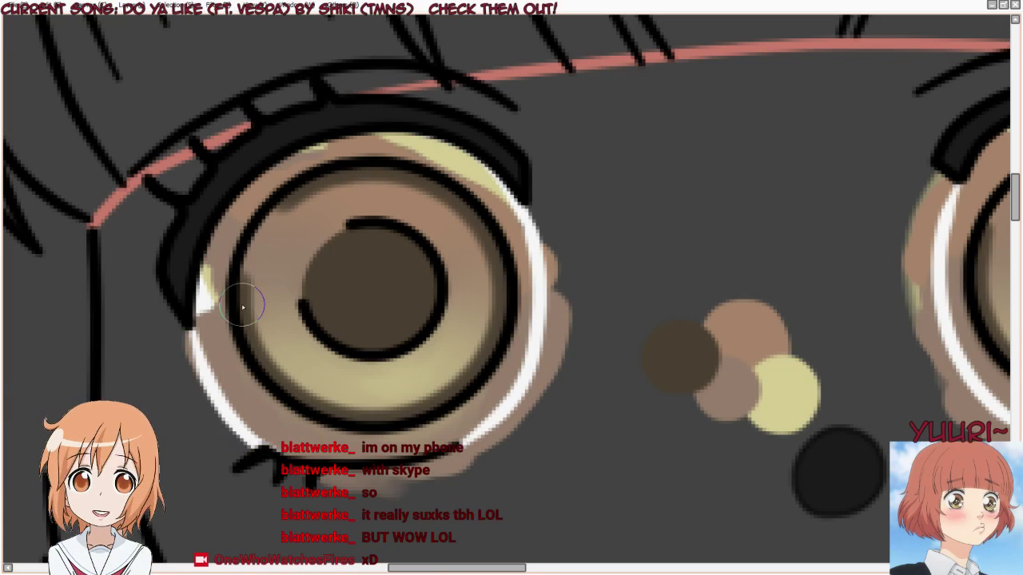
{"action": "left_click_drag", "start_coordinate": [239, 280], "coordinate": [229, 277]}
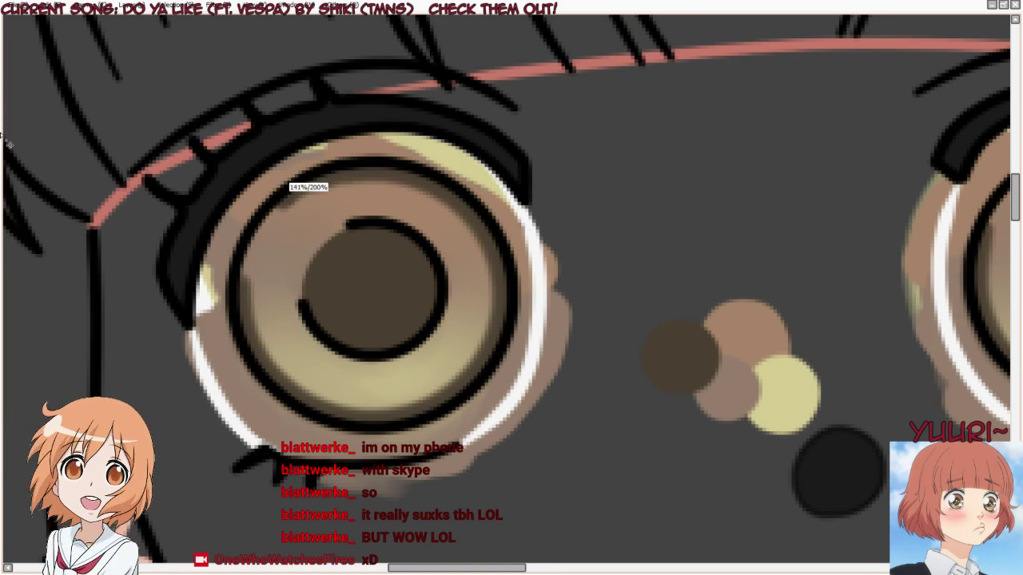
Try painting a white highlight over the iris's upper-left edge on the eyes layer, and undo it
{"action": "key", "text": "Tab"}
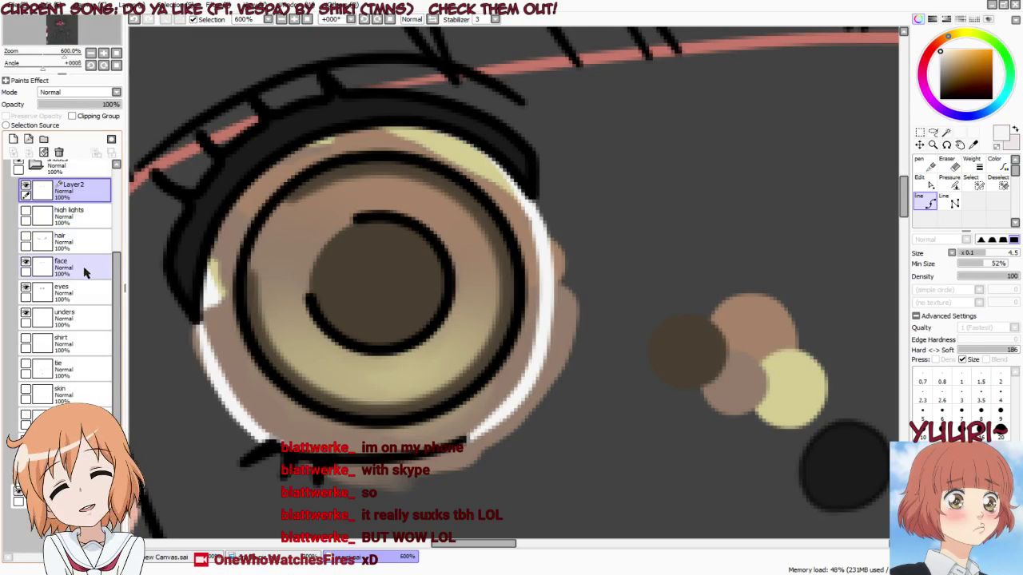
{"action": "key", "text": "Tab"}
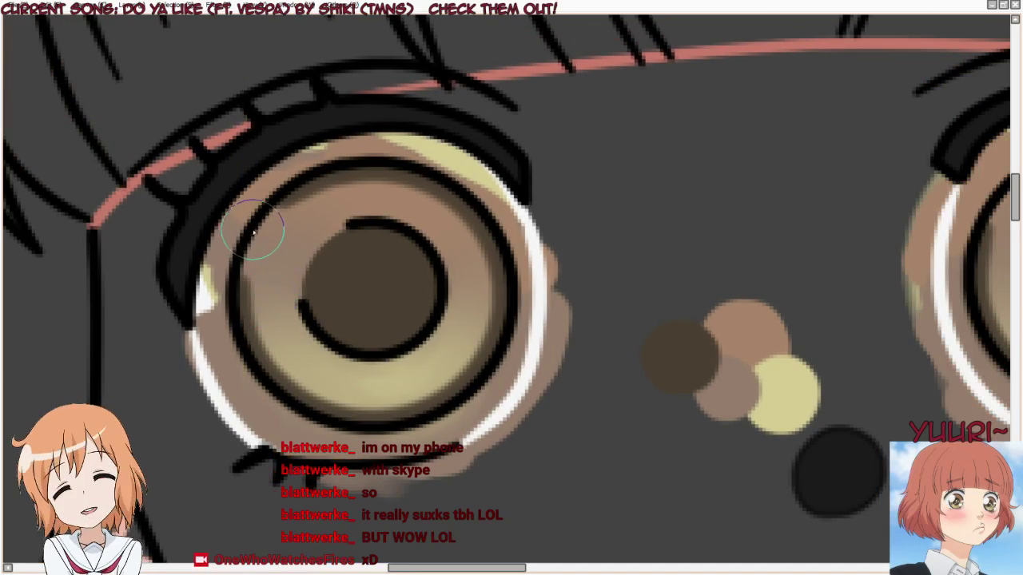
{"action": "mouse_move", "coordinate": [274, 235]}
{"action": "left_mouse_down"}
{"action": "mouse_move", "coordinate": [240, 221]}
{"action": "mouse_move", "coordinate": [330, 248]}
{"action": "mouse_move", "coordinate": [343, 258]}
{"action": "mouse_move", "coordinate": [336, 273]}
{"action": "mouse_move", "coordinate": [283, 269]}
{"action": "mouse_move", "coordinate": [247, 237]}
{"action": "mouse_move", "coordinate": [262, 260]}
{"action": "mouse_move", "coordinate": [337, 279]}
{"action": "left_mouse_up"}
{"action": "key", "text": "ctrl+z"}
{"action": "scroll", "coordinate": [260, 296], "scroll_direction": "up", "scroll_amount": 2}
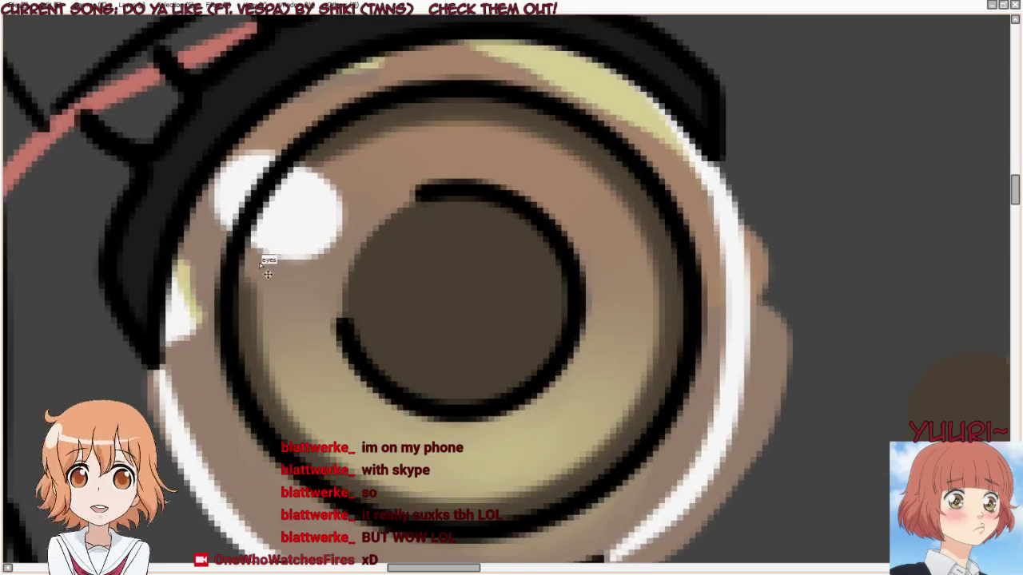
{"action": "key", "text": "ctrl+z"}
Hide the eyes layer and show the reference picture beneath the drawing
{"action": "key", "text": "Tab"}
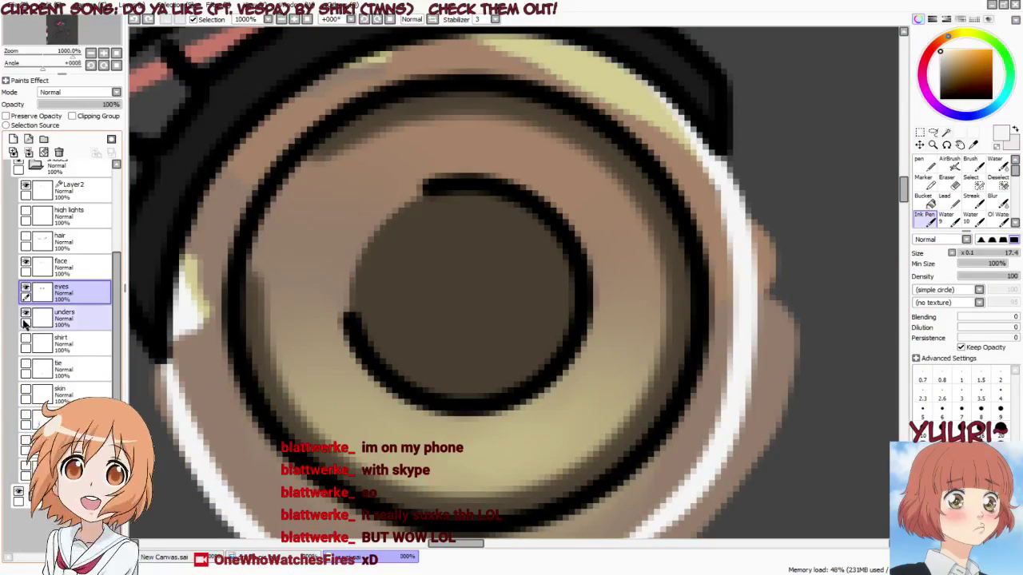
{"action": "left_click", "coordinate": [26, 288]}
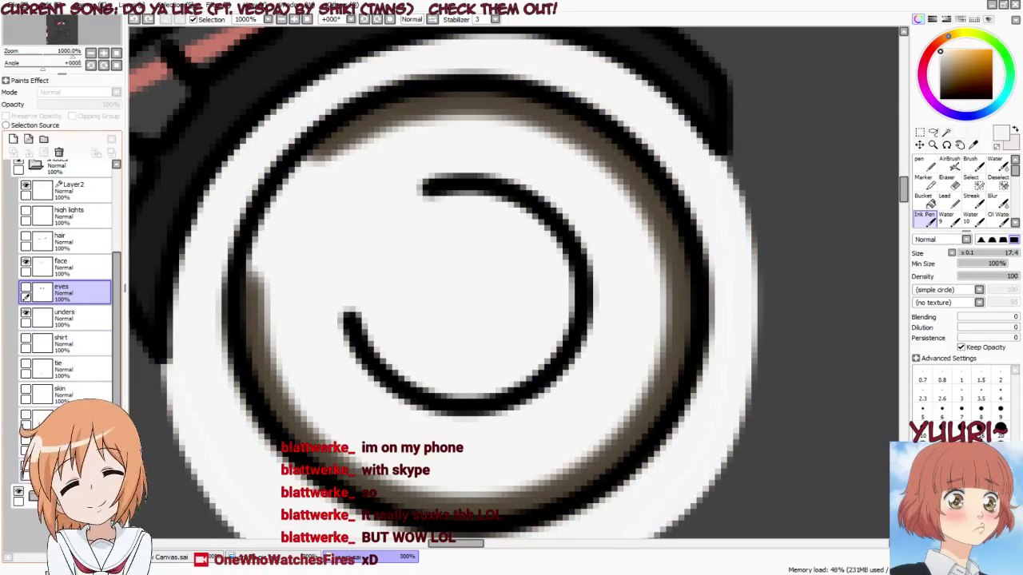
{"action": "key", "text": "Tab"}
{"action": "scroll", "coordinate": [647, 210], "scroll_direction": "down", "scroll_amount": 4}
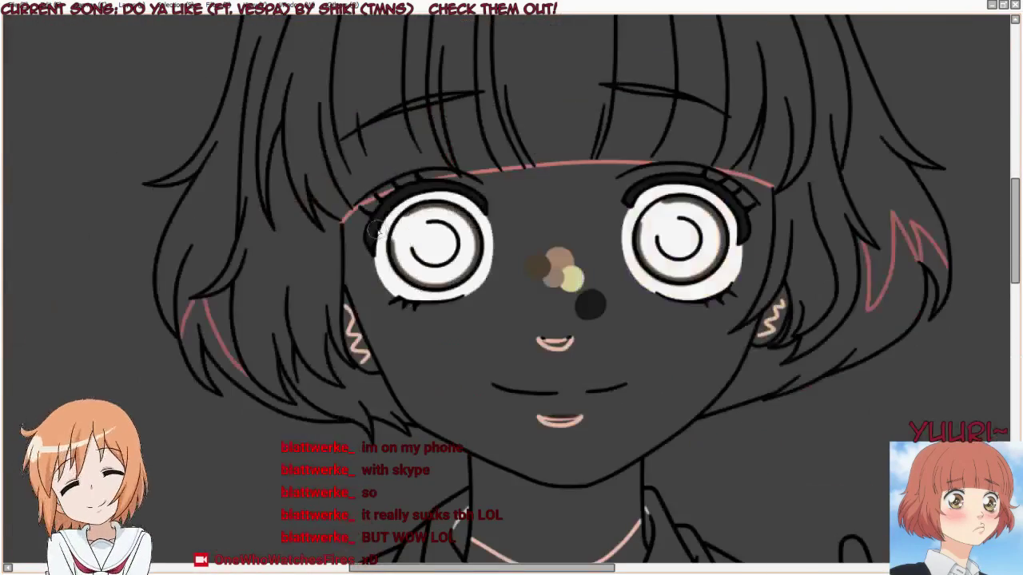
{"action": "scroll", "coordinate": [417, 248], "scroll_direction": "up", "scroll_amount": 2}
{"action": "key", "text": "Tab"}
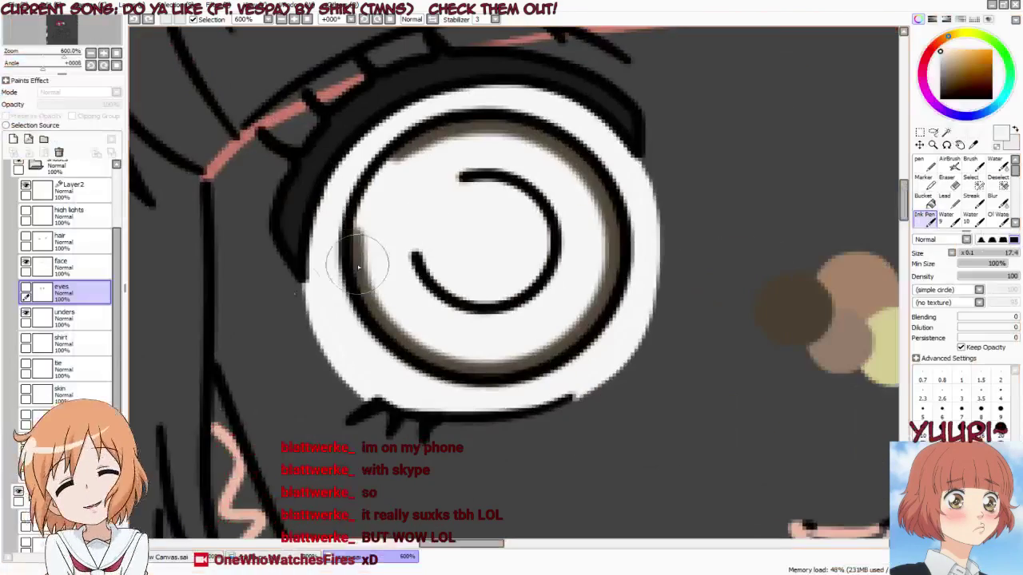
{"action": "scroll", "coordinate": [32, 537], "scroll_direction": "down", "scroll_amount": 2}
{"action": "scroll", "coordinate": [32, 537], "scroll_direction": "down", "scroll_amount": 2}
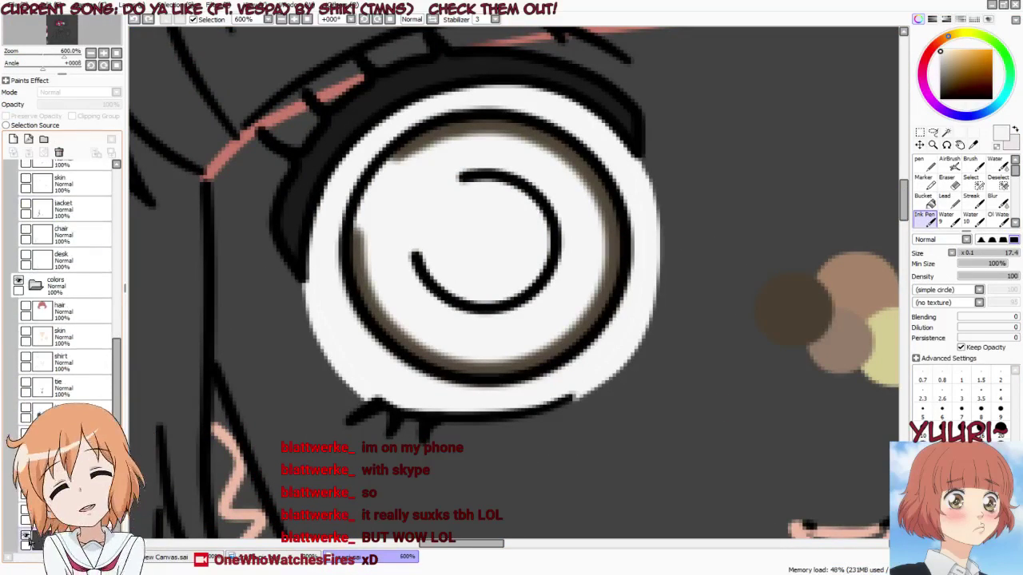
{"action": "left_click", "coordinate": [27, 510]}
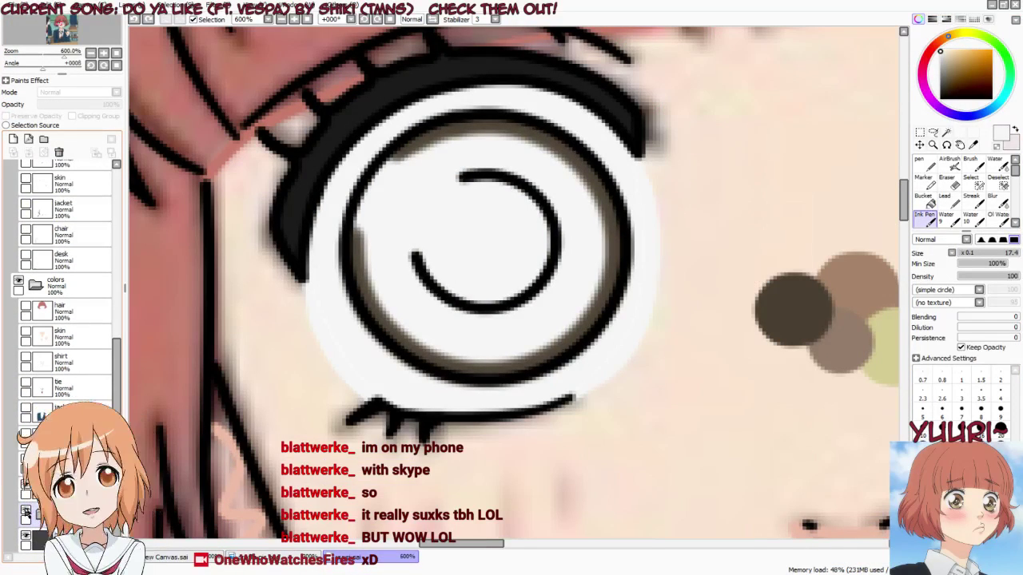
Hide Layer2 and the unders layer to uncover the reference picture's eye
{"action": "scroll", "coordinate": [32, 359], "scroll_direction": "up", "scroll_amount": 4}
{"action": "left_click", "coordinate": [26, 255]}
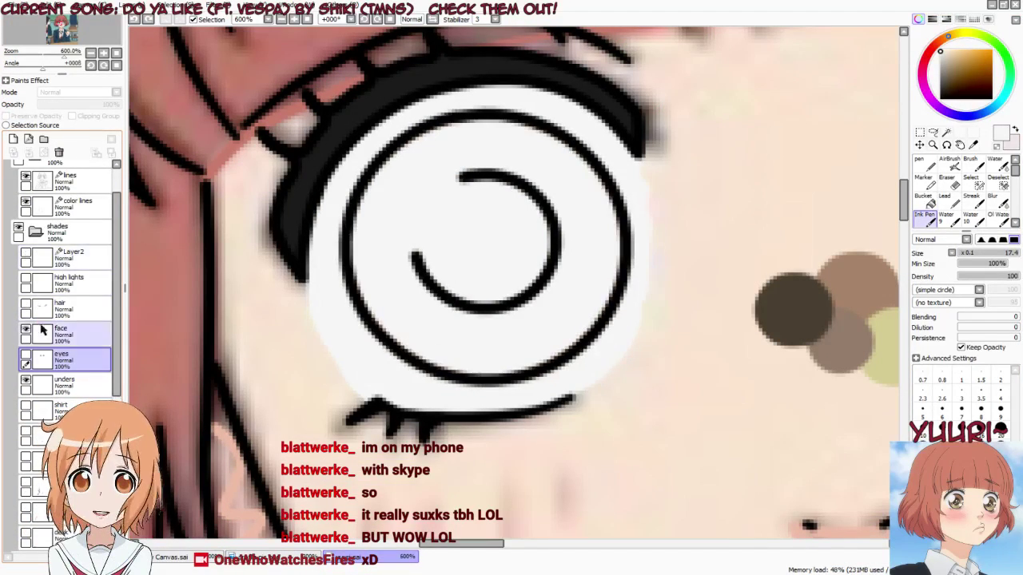
{"action": "left_click", "coordinate": [27, 383]}
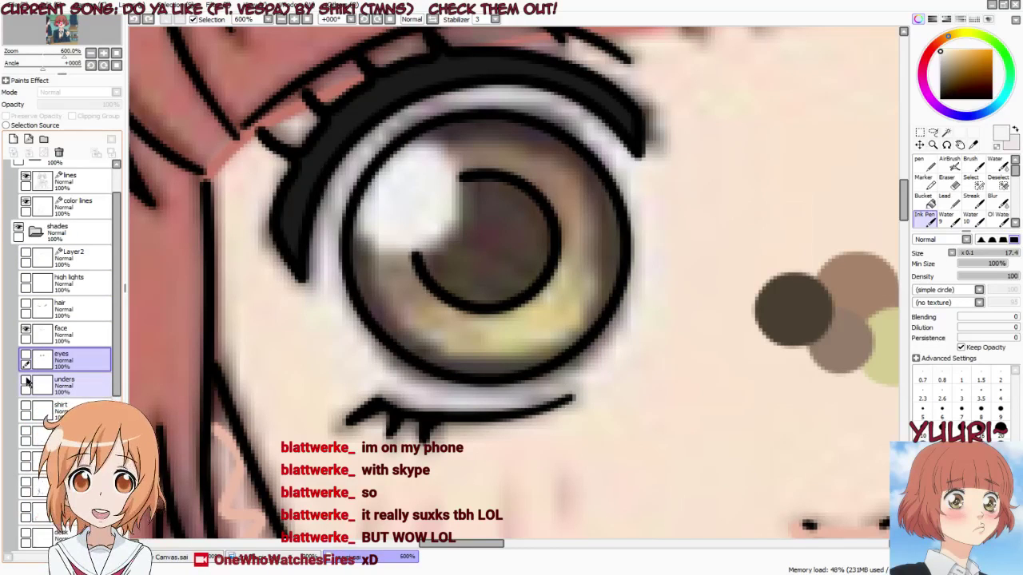
{"action": "left_click", "coordinate": [26, 383]}
{"action": "left_click", "coordinate": [26, 382]}
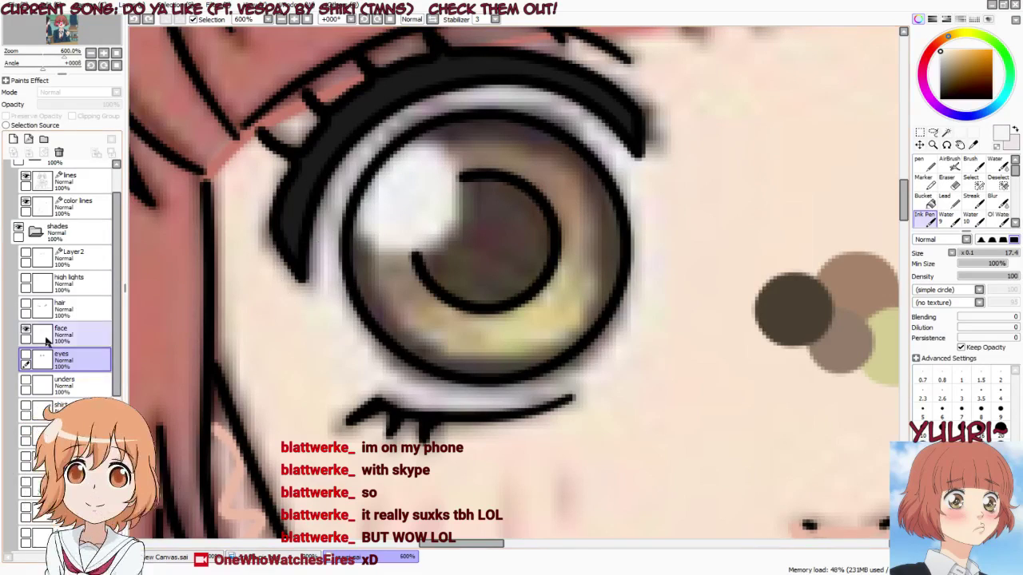
Show the eyes layer and paint a round white highlight over the upper-left of the image's left iris, matching the reference
{"action": "left_click", "coordinate": [26, 358]}
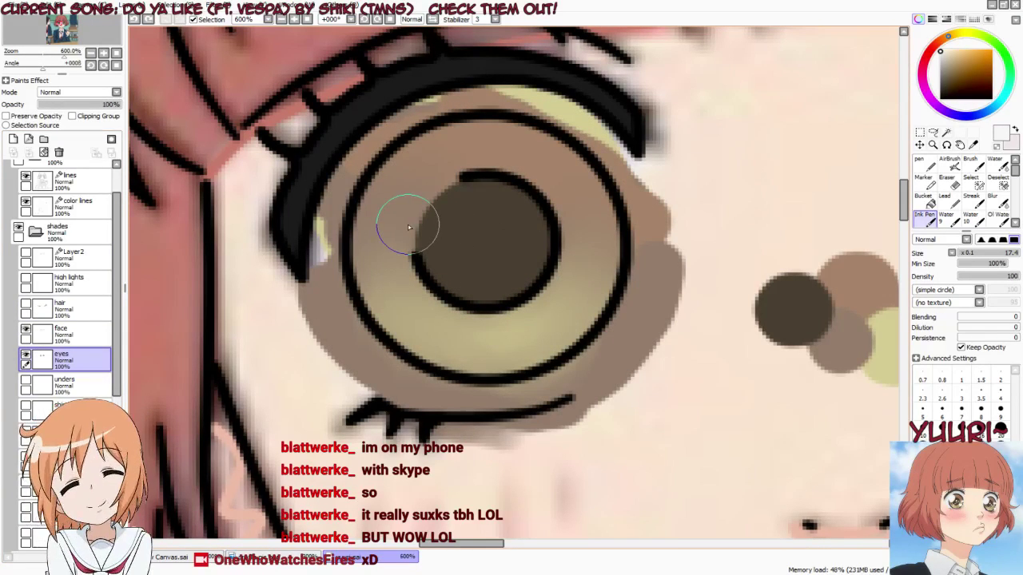
{"action": "mouse_move", "coordinate": [366, 209]}
{"action": "left_mouse_down"}
{"action": "mouse_move", "coordinate": [356, 209]}
{"action": "mouse_move", "coordinate": [406, 230]}
{"action": "mouse_move", "coordinate": [434, 203]}
{"action": "mouse_move", "coordinate": [413, 166]}
{"action": "mouse_move", "coordinate": [400, 183]}
{"action": "mouse_move", "coordinate": [406, 197]}
{"action": "mouse_move", "coordinate": [396, 192]}
{"action": "left_mouse_up"}
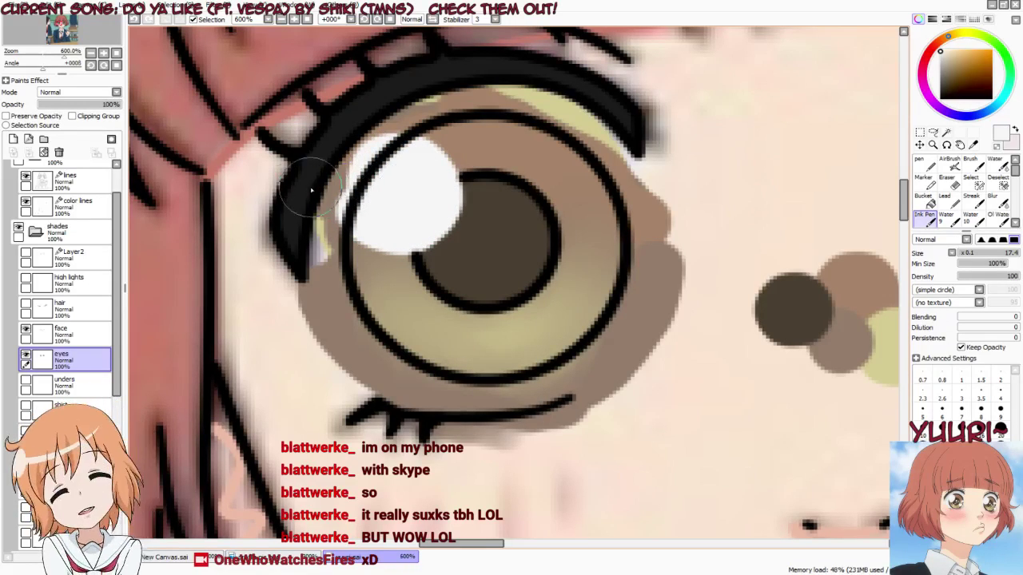
{"action": "scroll", "coordinate": [453, 176], "scroll_direction": "down", "scroll_amount": 6}
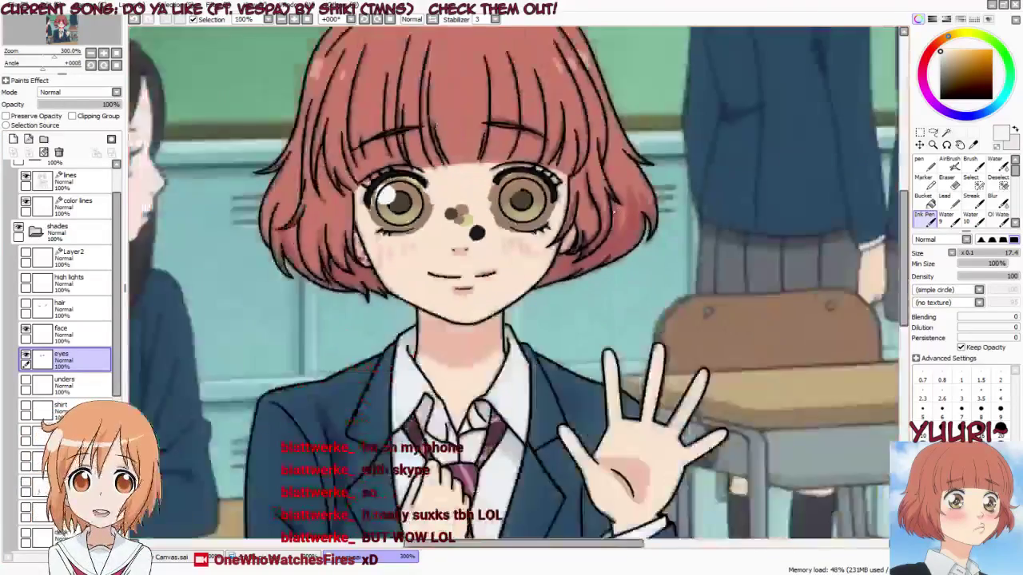
{"action": "scroll", "coordinate": [452, 191], "scroll_direction": "up", "scroll_amount": 1}
{"action": "scroll", "coordinate": [447, 199], "scroll_direction": "up", "scroll_amount": 2}
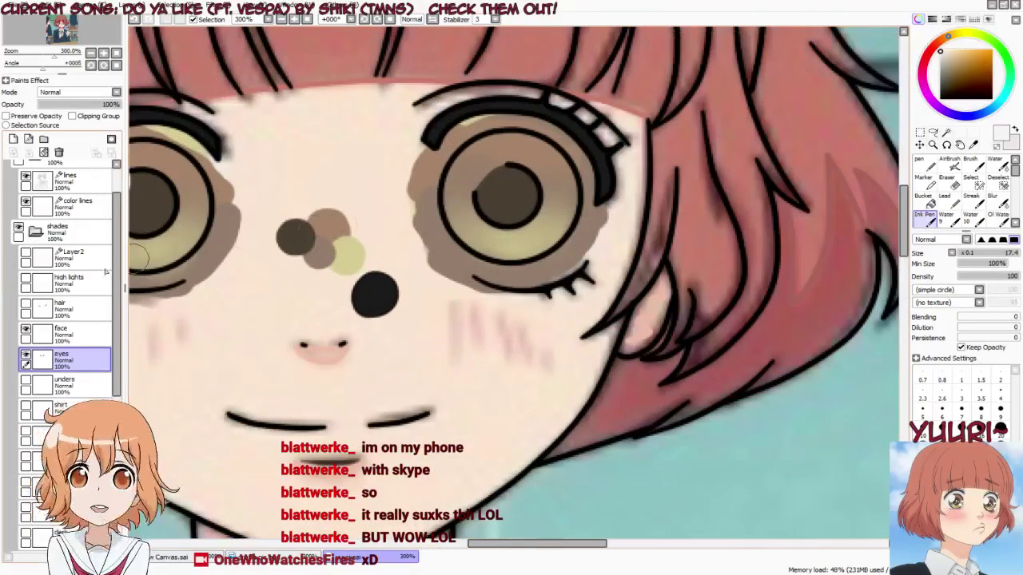
Check the reference and paint a round white highlight on the image's right iris on the eyes layer, trimming its edge with the iris brown
{"action": "left_click", "coordinate": [26, 355]}
{"action": "scroll", "coordinate": [507, 134], "scroll_direction": "up", "scroll_amount": 4}
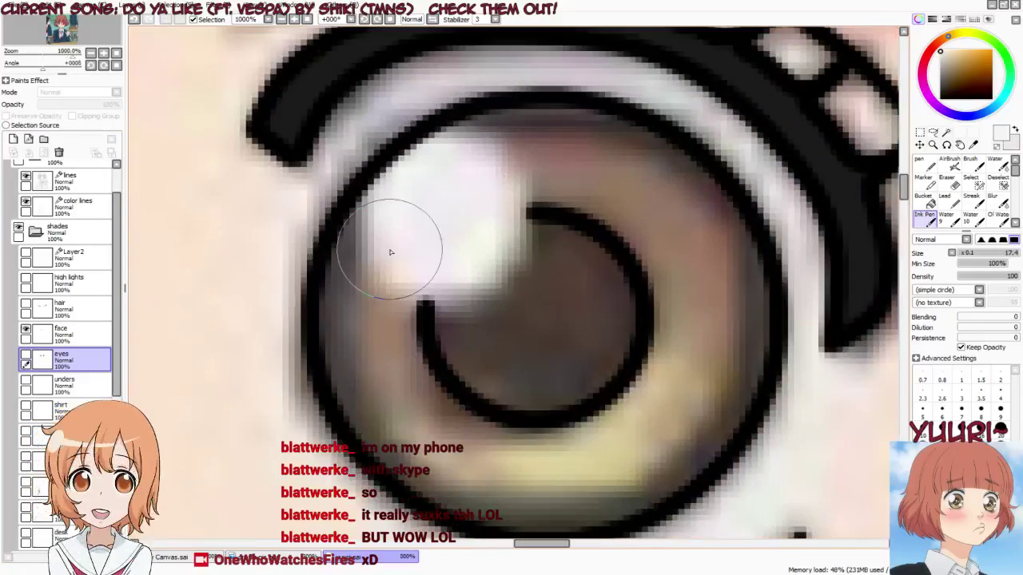
{"action": "left_click", "coordinate": [25, 359]}
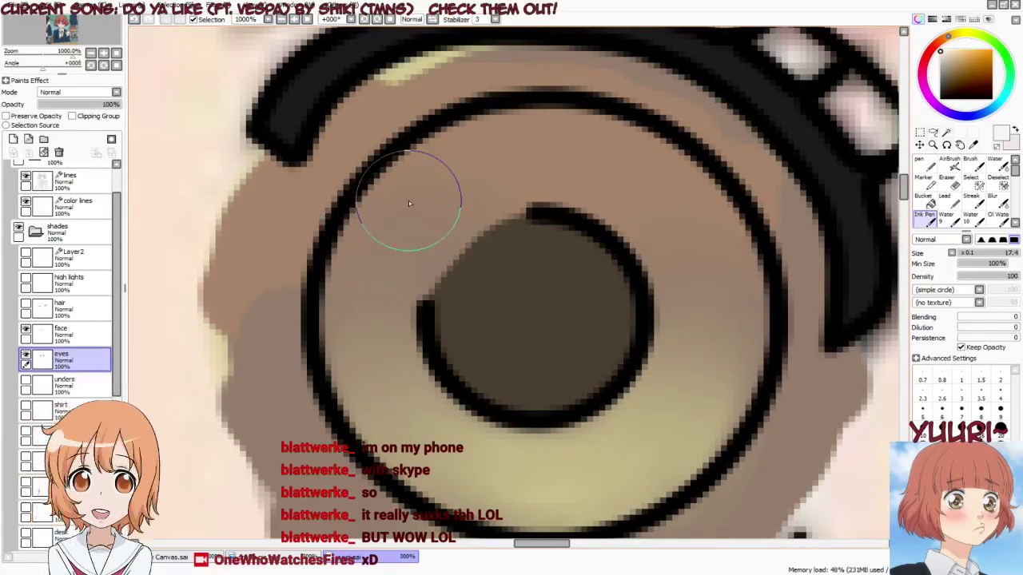
{"action": "mouse_move", "coordinate": [403, 207]}
{"action": "left_mouse_down"}
{"action": "mouse_move", "coordinate": [435, 257]}
{"action": "mouse_move", "coordinate": [464, 247]}
{"action": "mouse_move", "coordinate": [484, 217]}
{"action": "mouse_move", "coordinate": [464, 177]}
{"action": "mouse_move", "coordinate": [437, 160]}
{"action": "mouse_move", "coordinate": [392, 189]}
{"action": "left_mouse_up"}
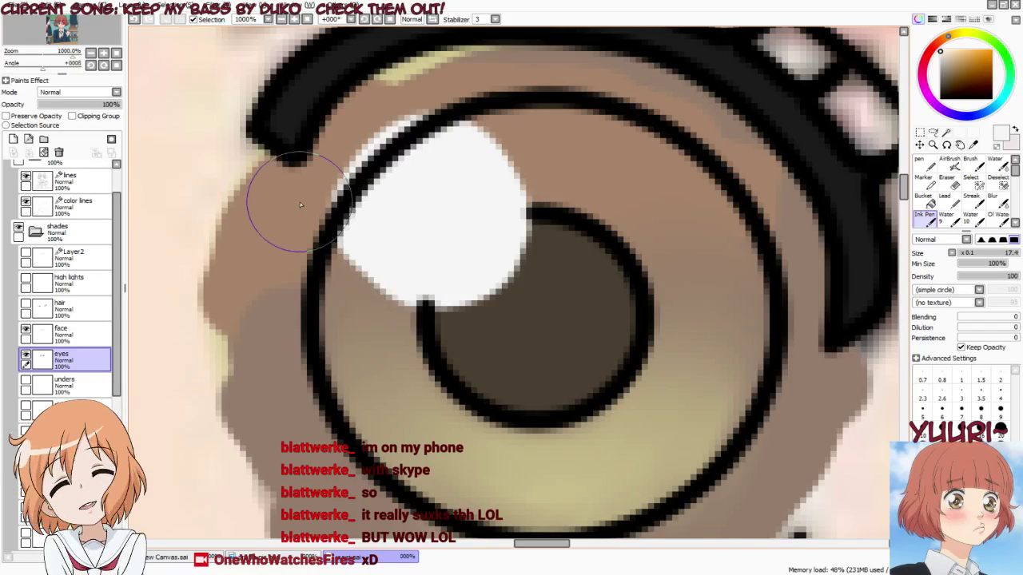
{"action": "left_click", "coordinate": [283, 233], "text": "alt"}
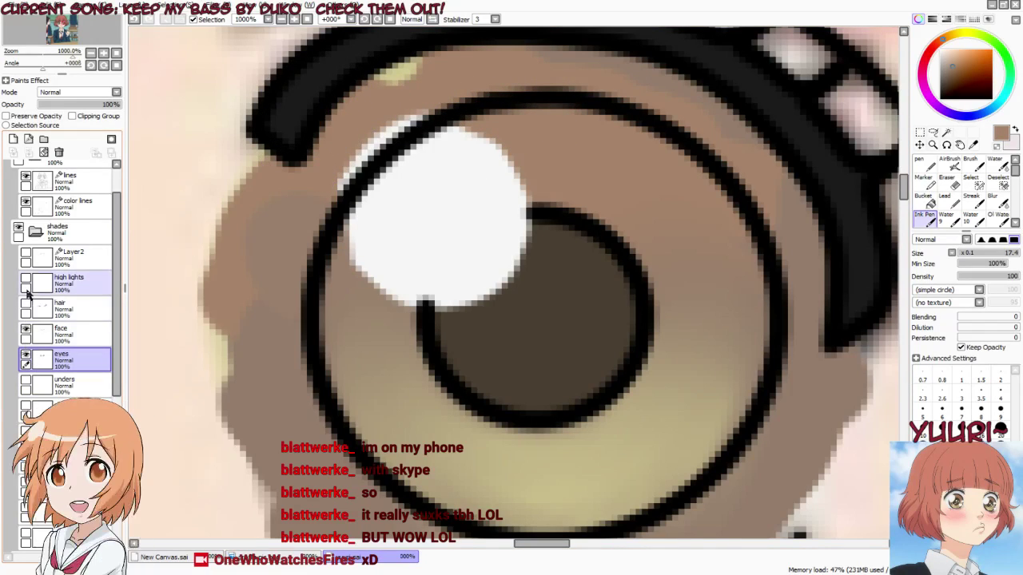
Show Layer2 and taper the ends of the image's right iris shading ring so they clear the white highlight
{"action": "left_click", "coordinate": [25, 254]}
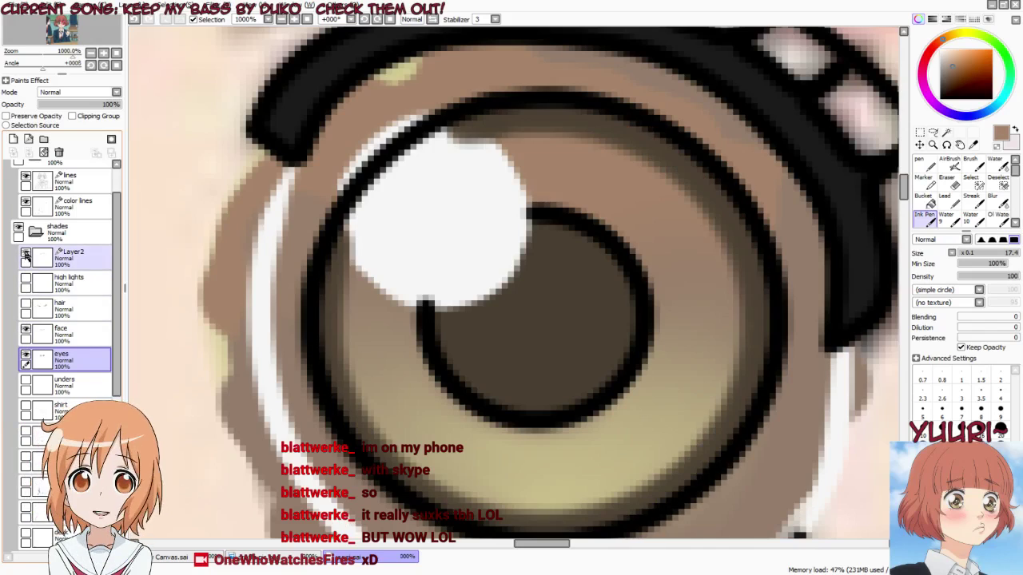
{"action": "left_click", "coordinate": [340, 267], "text": "ctrl+shift"}
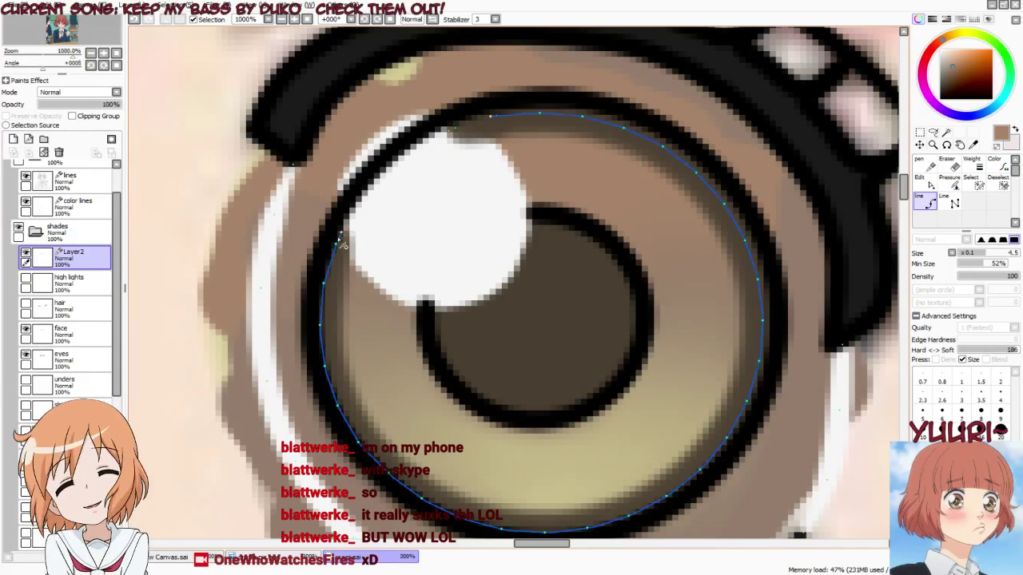
{"action": "key", "text": "shift"}
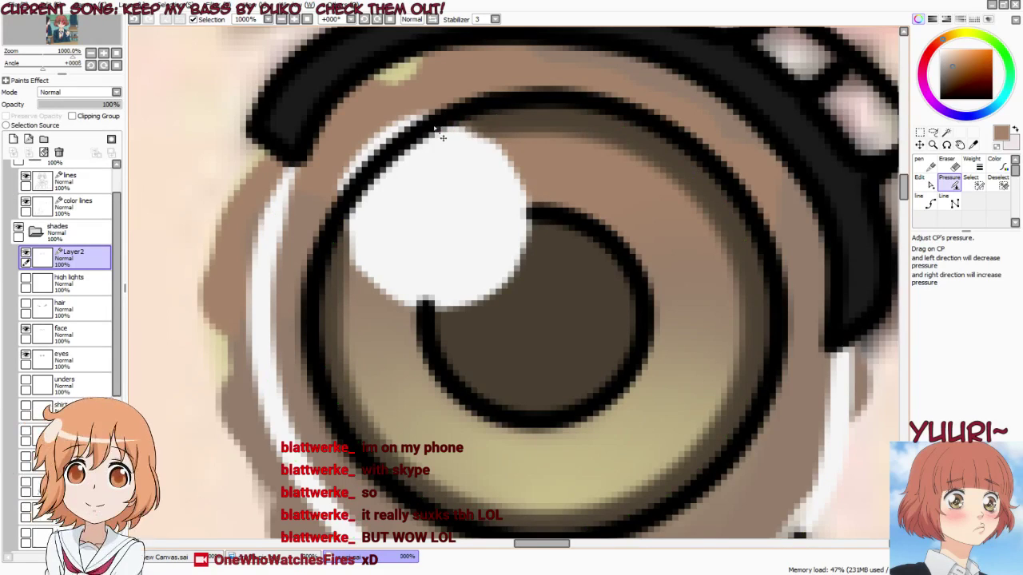
{"action": "key", "text": "c"}
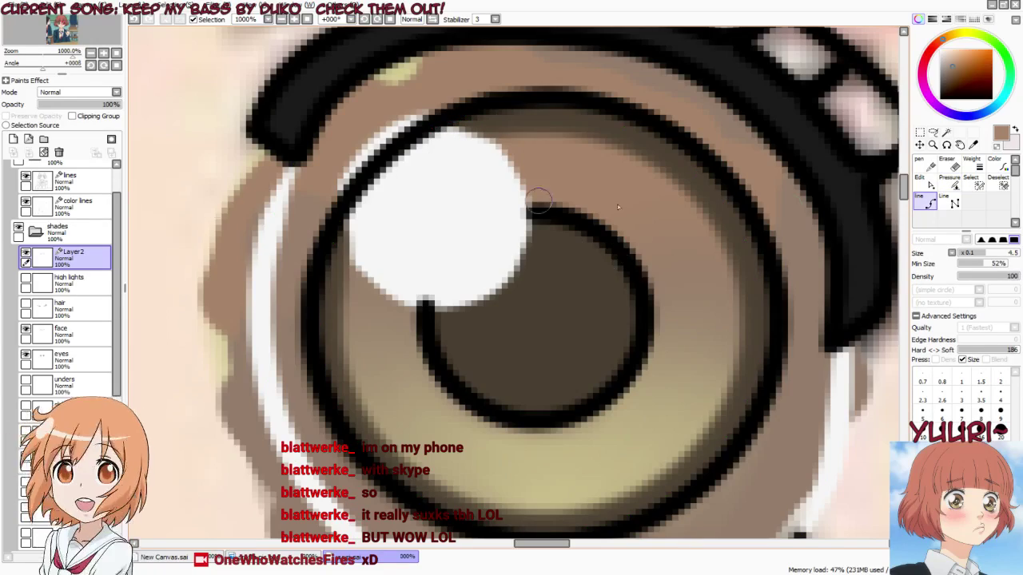
Remove the control points of the shading ring that cross the white highlight on the image's left iris on Layer2
{"action": "scroll", "coordinate": [799, 206], "scroll_direction": "down", "scroll_amount": 5}
{"action": "scroll", "coordinate": [232, 219], "scroll_direction": "up", "scroll_amount": 4}
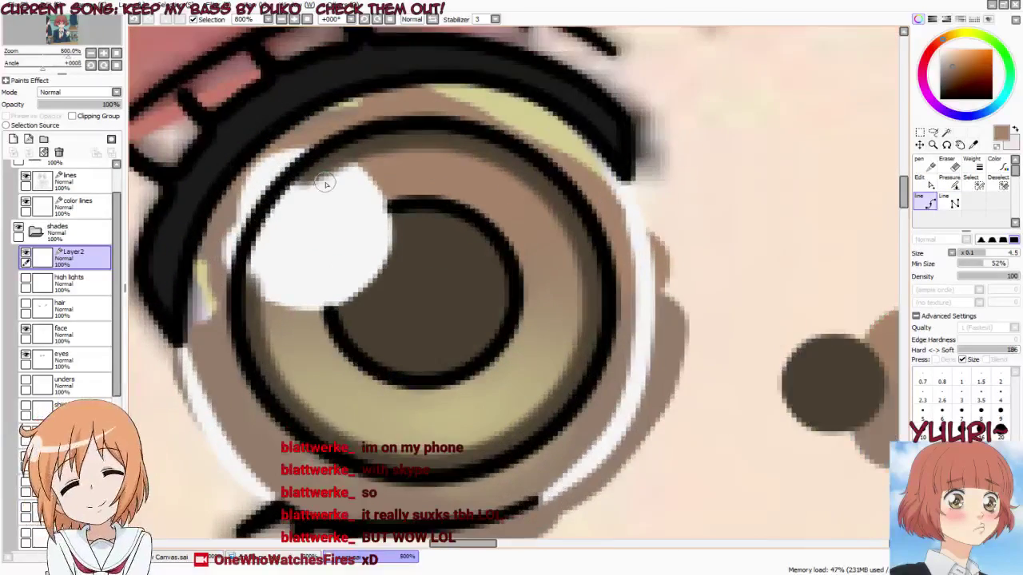
{"action": "scroll", "coordinate": [326, 184], "scroll_direction": "up", "scroll_amount": 1}
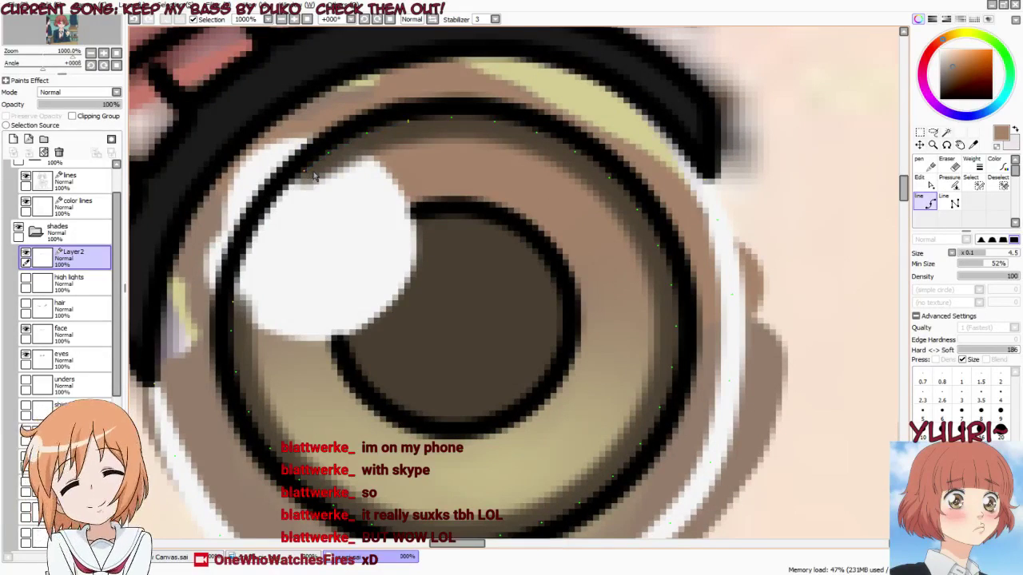
{"action": "key", "text": "e"}
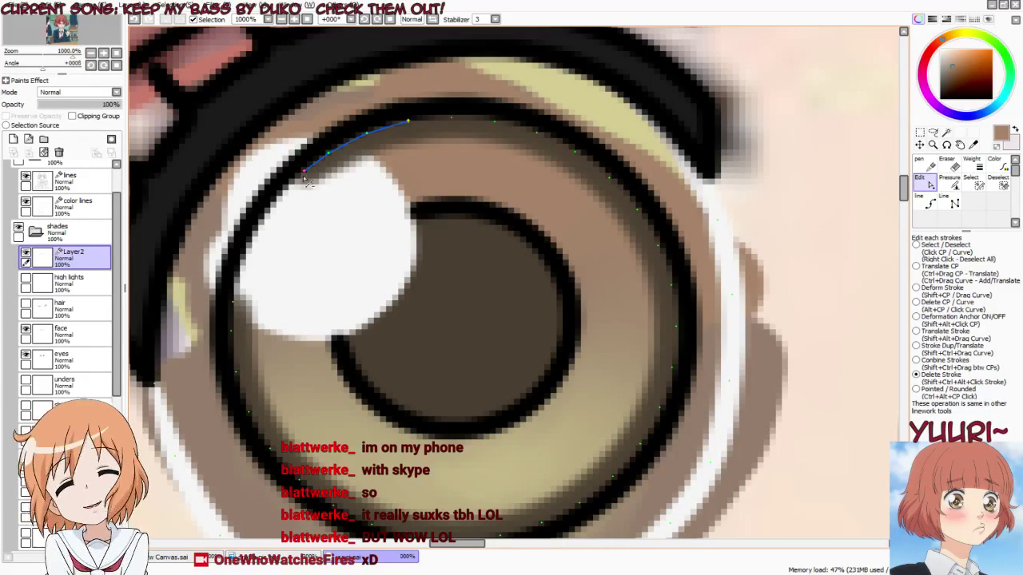
{"action": "left_click_drag", "start_coordinate": [327, 163], "coordinate": [322, 166]}
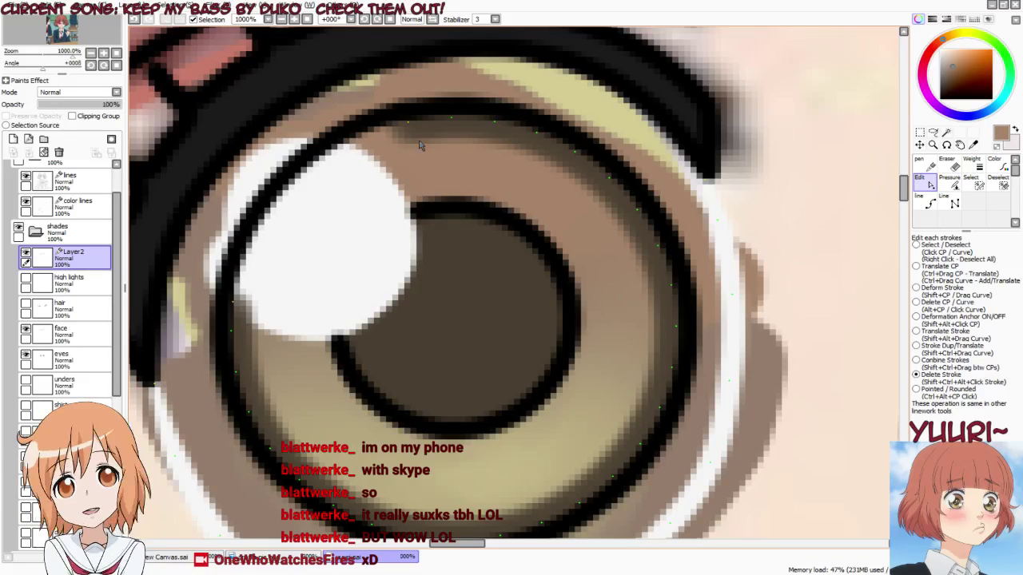
{"action": "key", "text": "ctrl+z"}
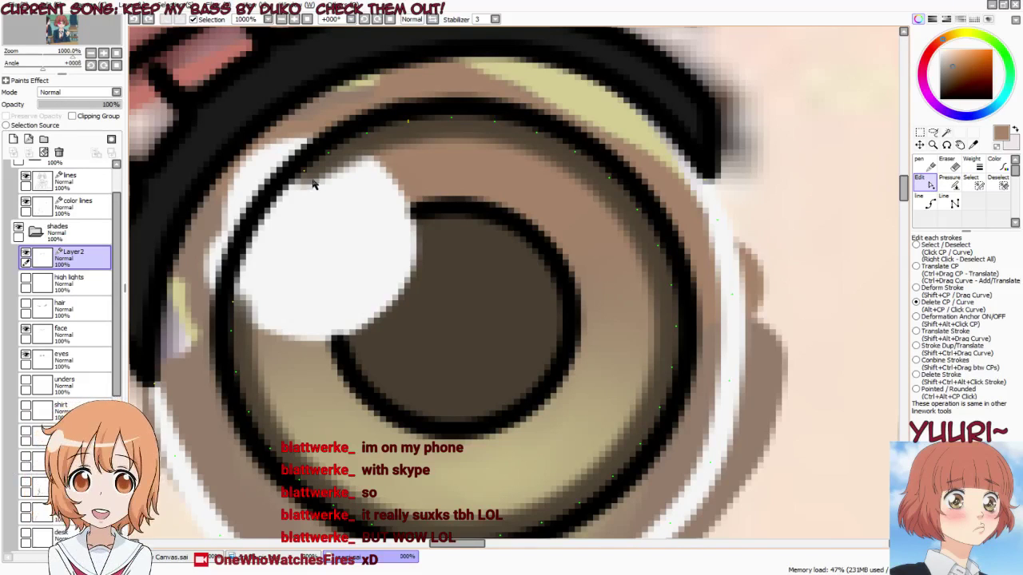
{"action": "left_click", "coordinate": [327, 153]}
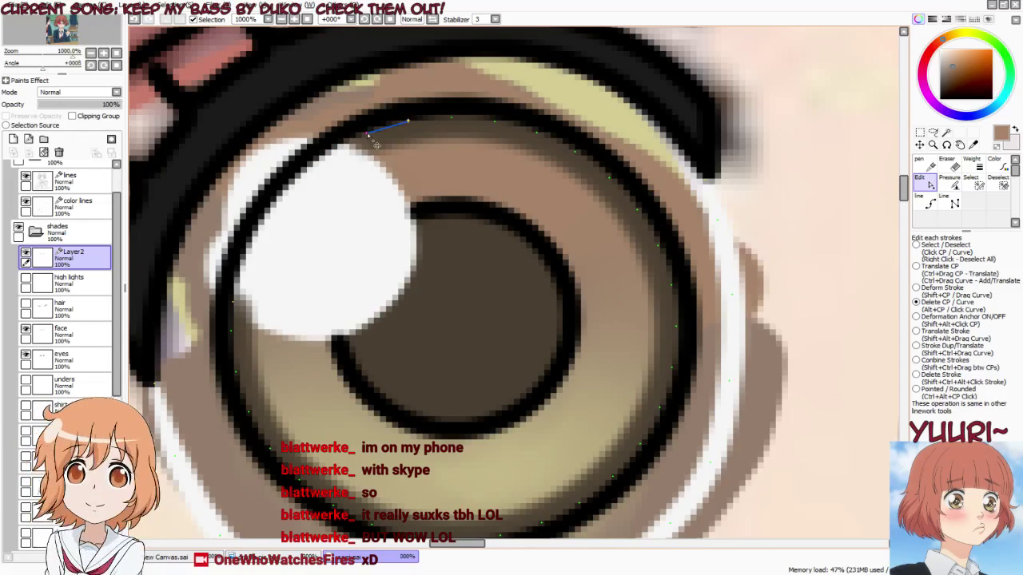
{"action": "mouse_move", "coordinate": [367, 135]}
{"action": "left_mouse_down"}
{"action": "mouse_move", "coordinate": [58, 154]}
{"action": "mouse_move", "coordinate": [68, 163]}
{"action": "left_mouse_up"}
Adjust the control-point pressure to thin the shading ring's ends beside the white highlight on the image's left iris
{"action": "key", "text": "p"}
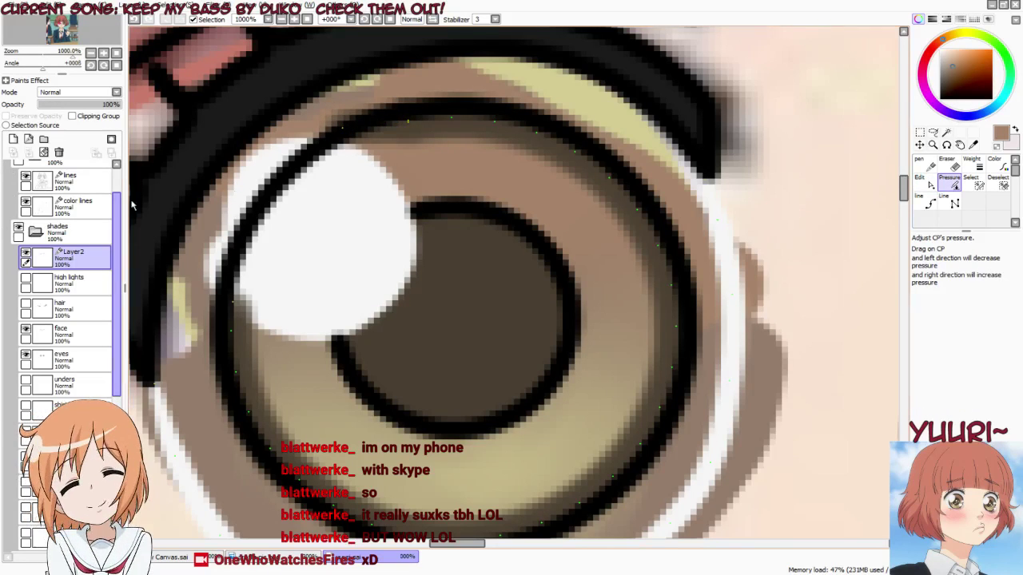
{"action": "left_click_drag", "start_coordinate": [345, 132], "coordinate": [357, 134]}
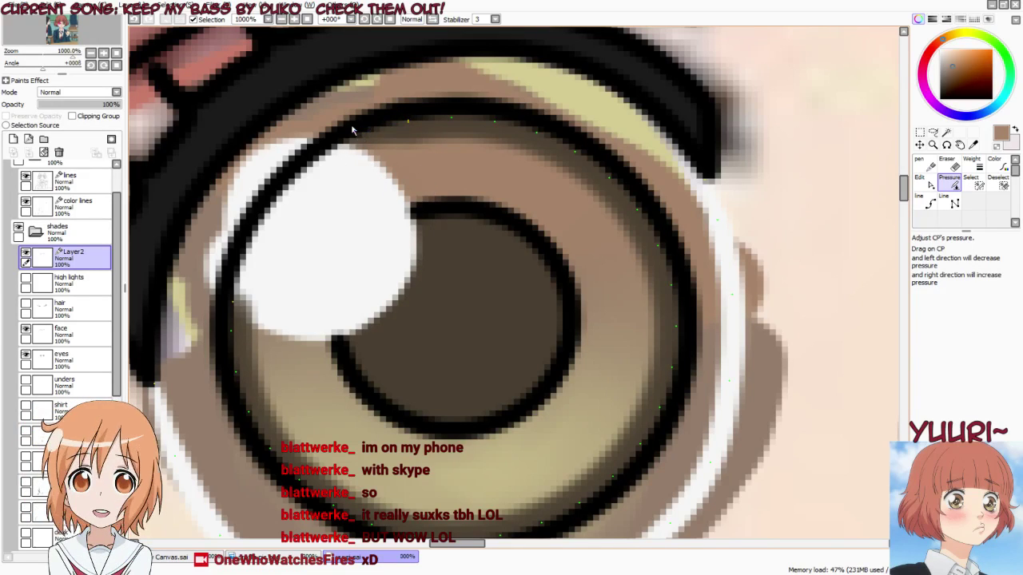
{"action": "left_click_drag", "start_coordinate": [355, 135], "coordinate": [274, 181]}
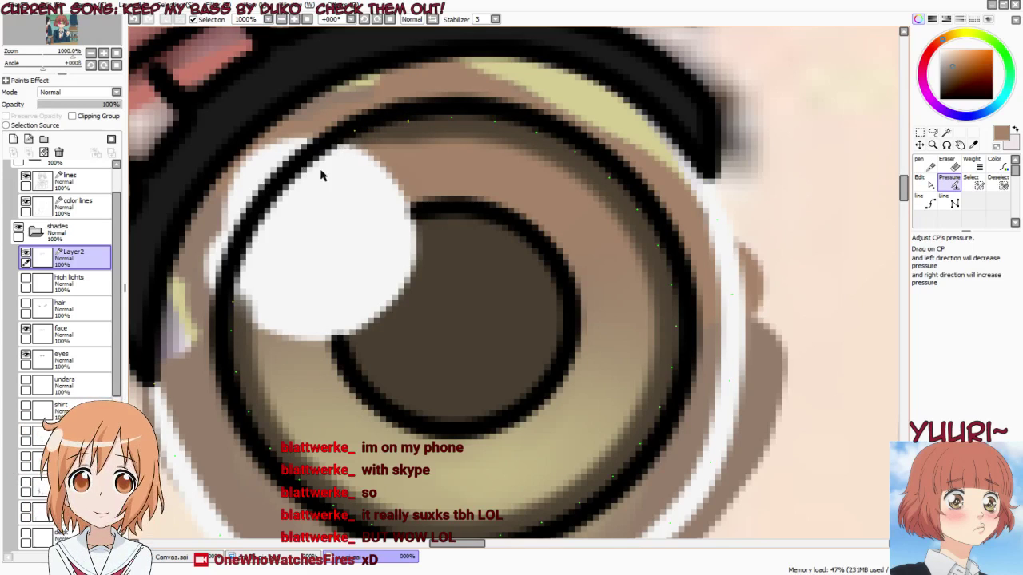
{"action": "left_click_drag", "start_coordinate": [355, 134], "coordinate": [353, 133]}
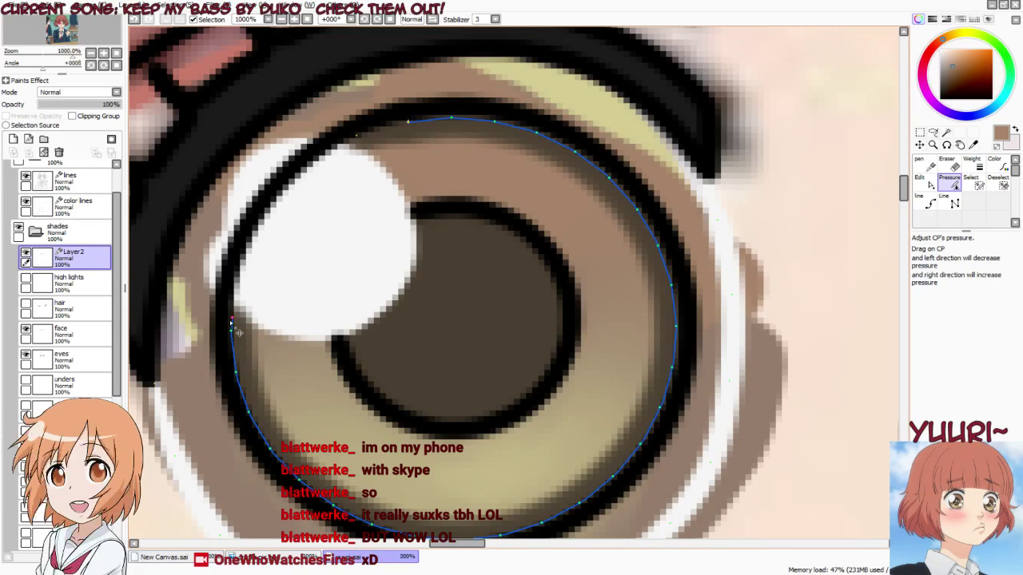
Hide the reference picture beneath the drawing and show the unders layer
{"action": "key", "text": "Tab"}
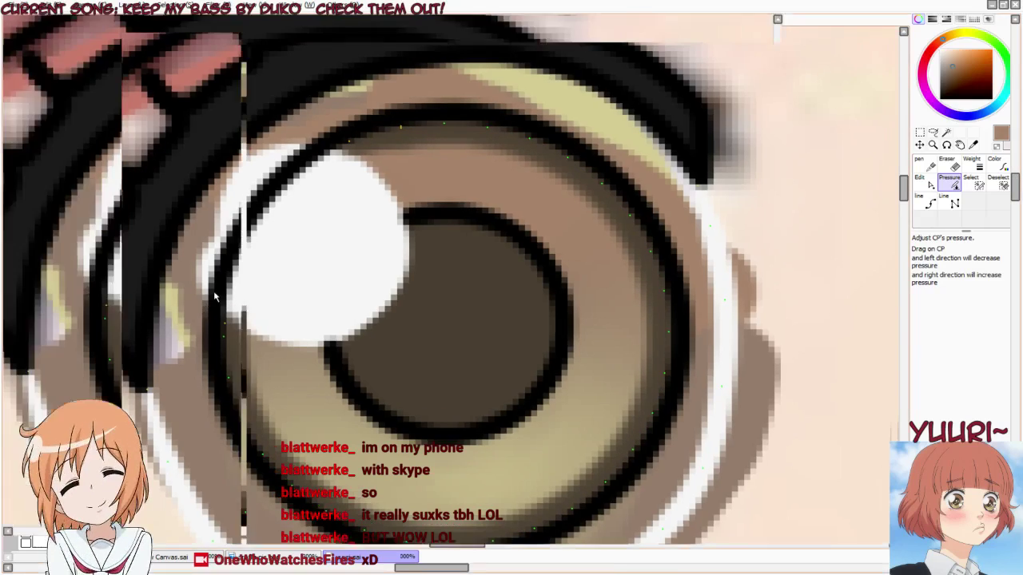
{"action": "key", "text": "Tab"}
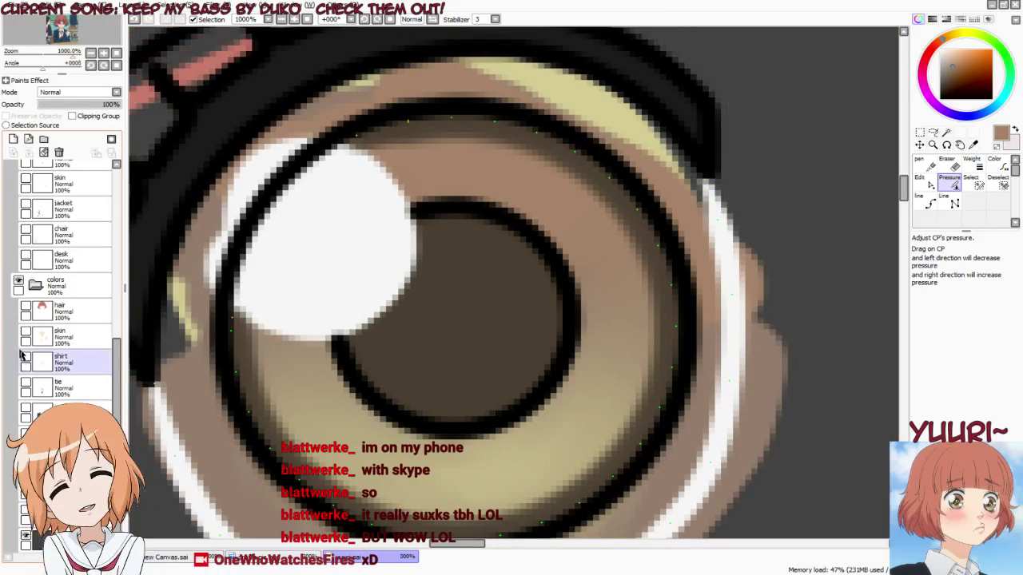
{"action": "key", "text": "Tab"}
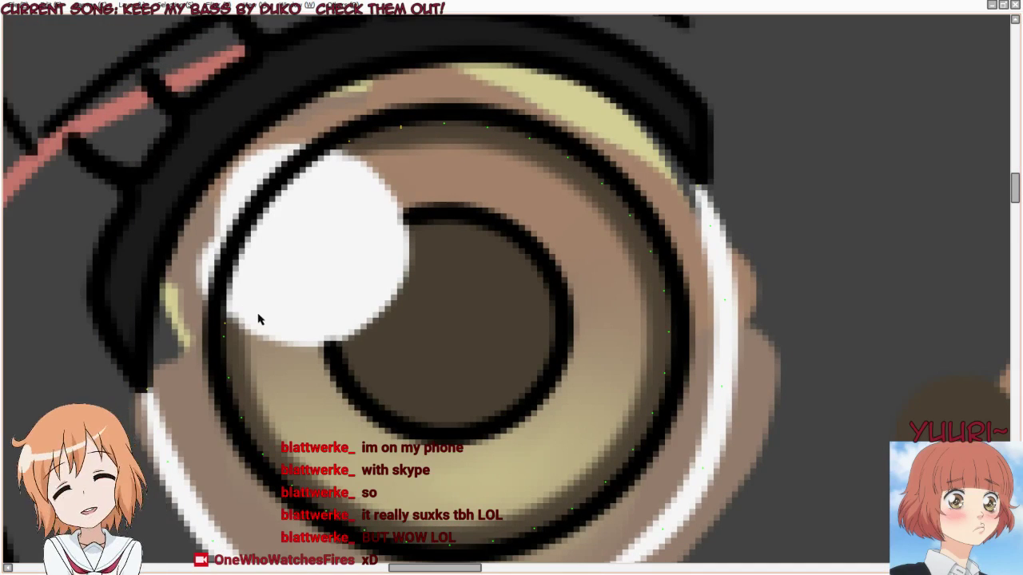
{"action": "key", "text": "Tab"}
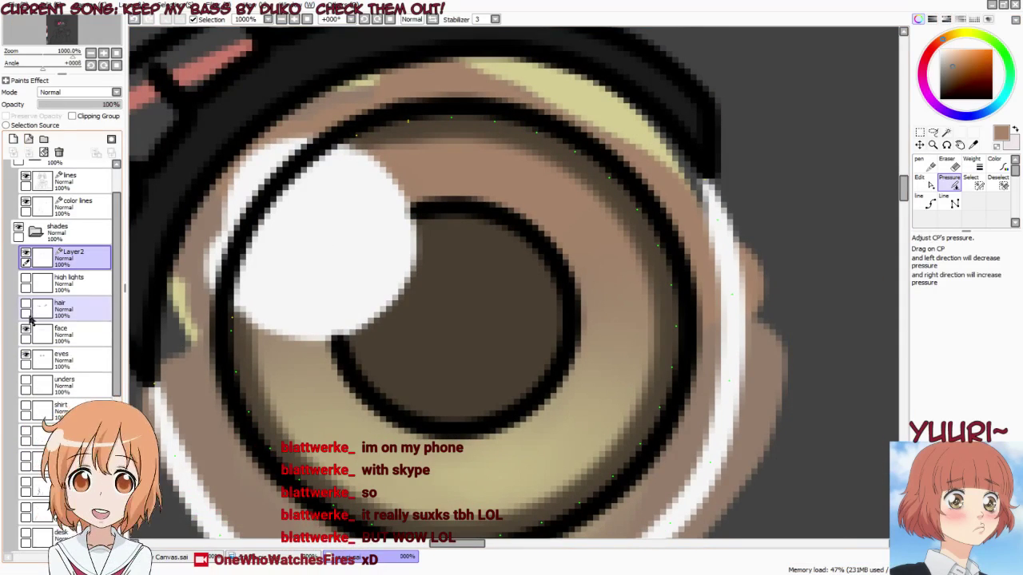
{"action": "left_click", "coordinate": [26, 380]}
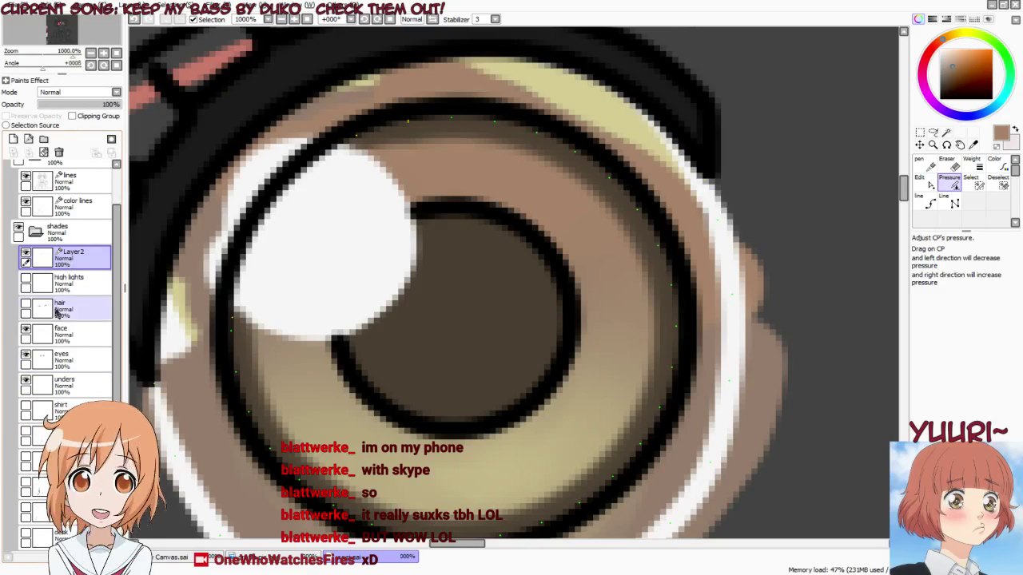
Erase the excess brown and yellow paint surrounding the image's left iris on the eyes layer, exposing the eye white
{"action": "left_click", "coordinate": [64, 362]}
{"action": "key", "text": "Tab"}
{"action": "scroll", "coordinate": [263, 161], "scroll_direction": "down", "scroll_amount": 5}
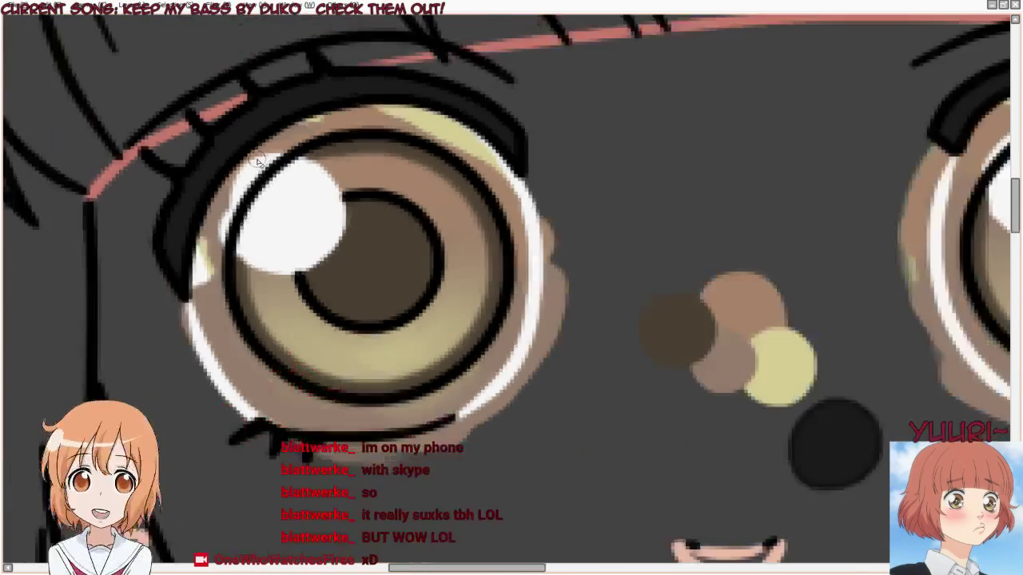
{"action": "scroll", "coordinate": [263, 161], "scroll_direction": "up", "scroll_amount": 5}
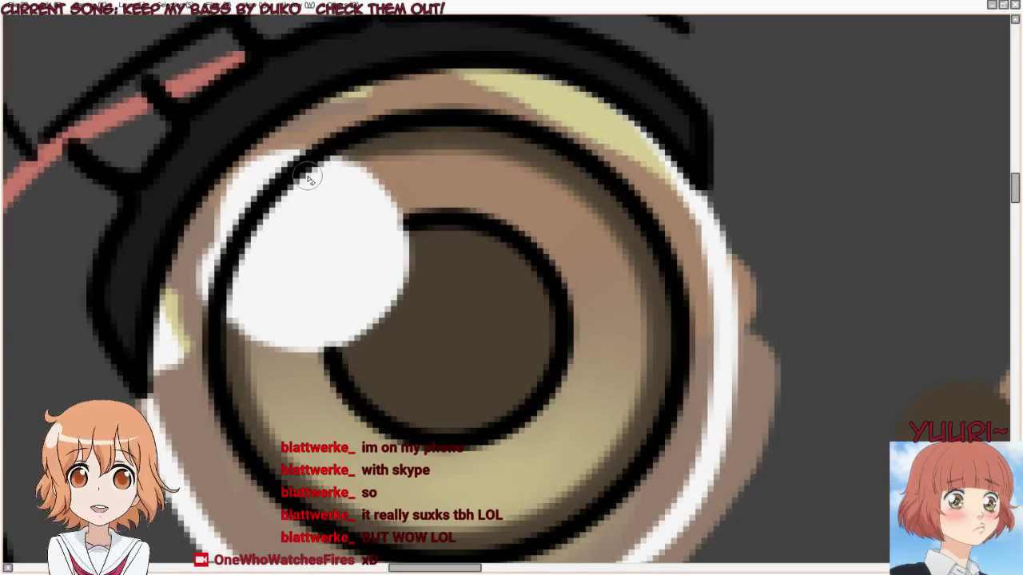
{"action": "left_click_drag", "start_coordinate": [163, 260], "coordinate": [187, 187]}
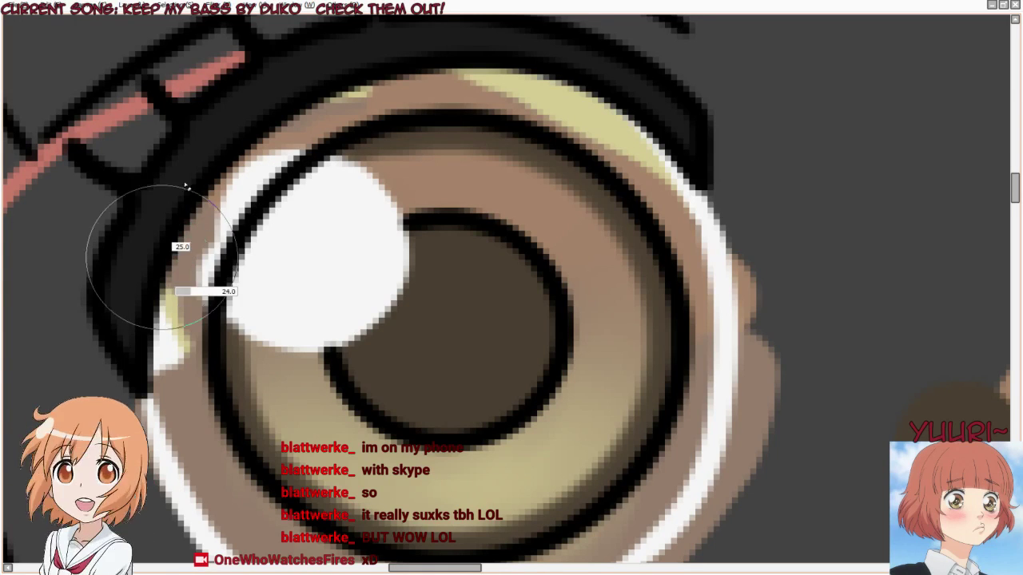
{"action": "mouse_move", "coordinate": [136, 270]}
{"action": "left_mouse_down"}
{"action": "mouse_move", "coordinate": [203, 154]}
{"action": "mouse_move", "coordinate": [349, 50]}
{"action": "mouse_move", "coordinate": [421, 54]}
{"action": "mouse_move", "coordinate": [498, 39]}
{"action": "mouse_move", "coordinate": [474, 39]}
{"action": "mouse_move", "coordinate": [599, 64]}
{"action": "mouse_move", "coordinate": [527, 50]}
{"action": "mouse_move", "coordinate": [641, 107]}
{"action": "mouse_move", "coordinate": [730, 168]}
{"action": "mouse_move", "coordinate": [751, 247]}
{"action": "mouse_move", "coordinate": [726, 196]}
{"action": "mouse_move", "coordinate": [776, 354]}
{"action": "mouse_move", "coordinate": [745, 479]}
{"action": "mouse_move", "coordinate": [742, 429]}
{"action": "mouse_move", "coordinate": [703, 527]}
{"action": "mouse_move", "coordinate": [712, 497]}
{"action": "mouse_move", "coordinate": [614, 573]}
{"action": "left_mouse_up"}
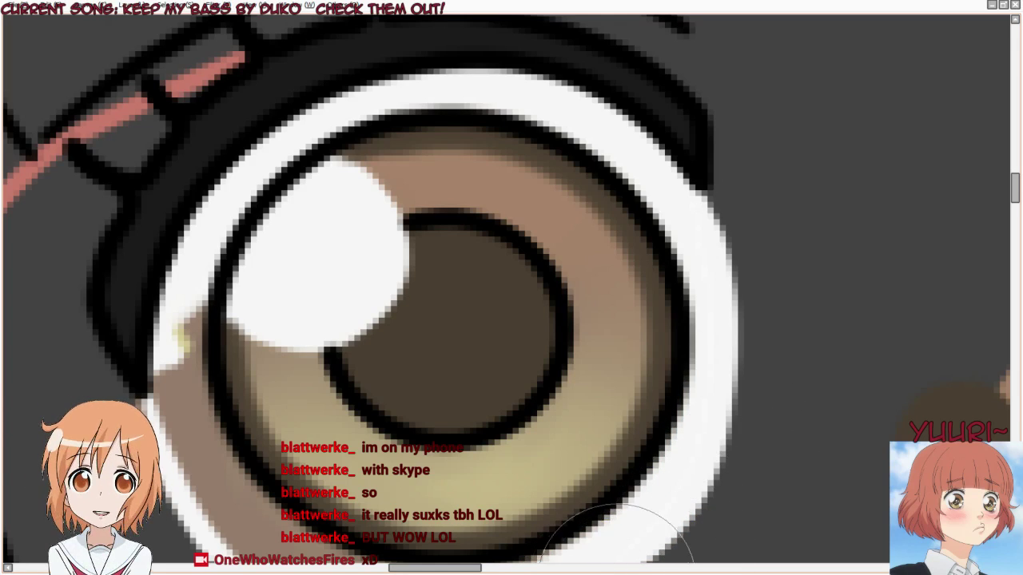
{"action": "scroll", "coordinate": [599, 188], "scroll_direction": "down", "scroll_amount": 3}
{"action": "scroll", "coordinate": [559, 355], "scroll_direction": "up", "scroll_amount": 2}
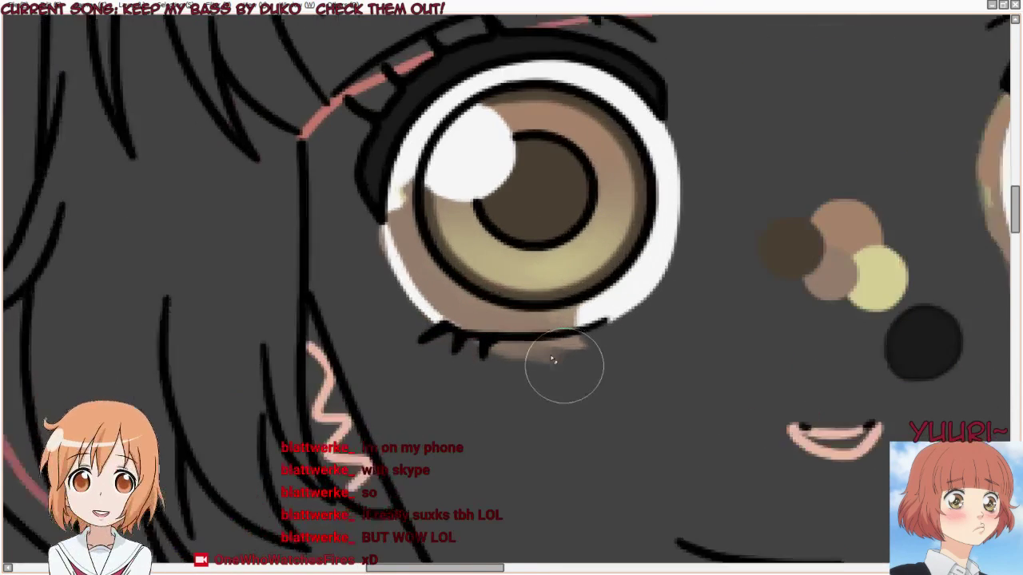
{"action": "mouse_move", "coordinate": [339, 183]}
{"action": "left_mouse_down"}
{"action": "mouse_move", "coordinate": [357, 247]}
{"action": "mouse_move", "coordinate": [356, 231]}
{"action": "mouse_move", "coordinate": [372, 271]}
{"action": "mouse_move", "coordinate": [404, 306]}
{"action": "mouse_move", "coordinate": [380, 273]}
{"action": "mouse_move", "coordinate": [419, 311]}
{"action": "mouse_move", "coordinate": [513, 346]}
{"action": "mouse_move", "coordinate": [616, 348]}
{"action": "mouse_move", "coordinate": [495, 349]}
{"action": "mouse_move", "coordinate": [583, 338]}
{"action": "left_mouse_up"}
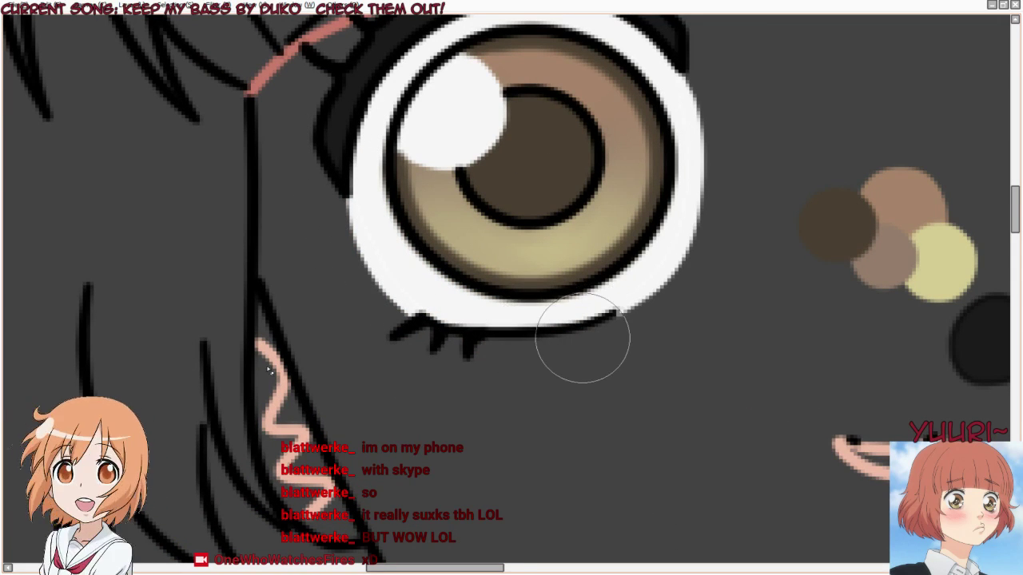
Refine the shading ring's pressure on Layer2 at the left edge of the white highlight on the image's right iris
{"action": "scroll", "coordinate": [584, 338], "scroll_direction": "down", "scroll_amount": 3}
{"action": "scroll", "coordinate": [463, 232], "scroll_direction": "up", "scroll_amount": 3}
{"action": "scroll", "coordinate": [464, 232], "scroll_direction": "up", "scroll_amount": 2}
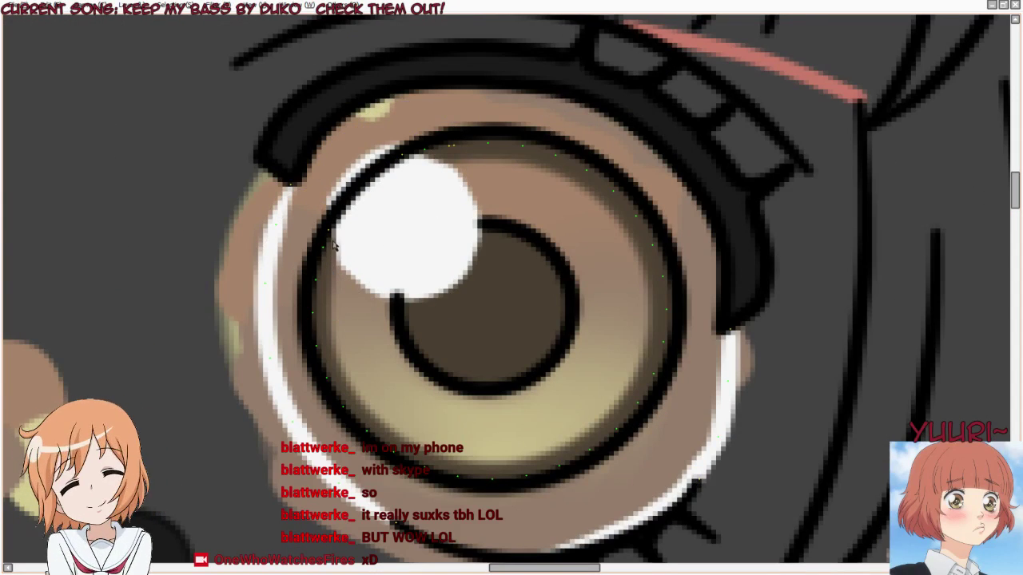
{"action": "left_click", "coordinate": [336, 243]}
{"action": "left_click_drag", "start_coordinate": [327, 253], "coordinate": [324, 264]}
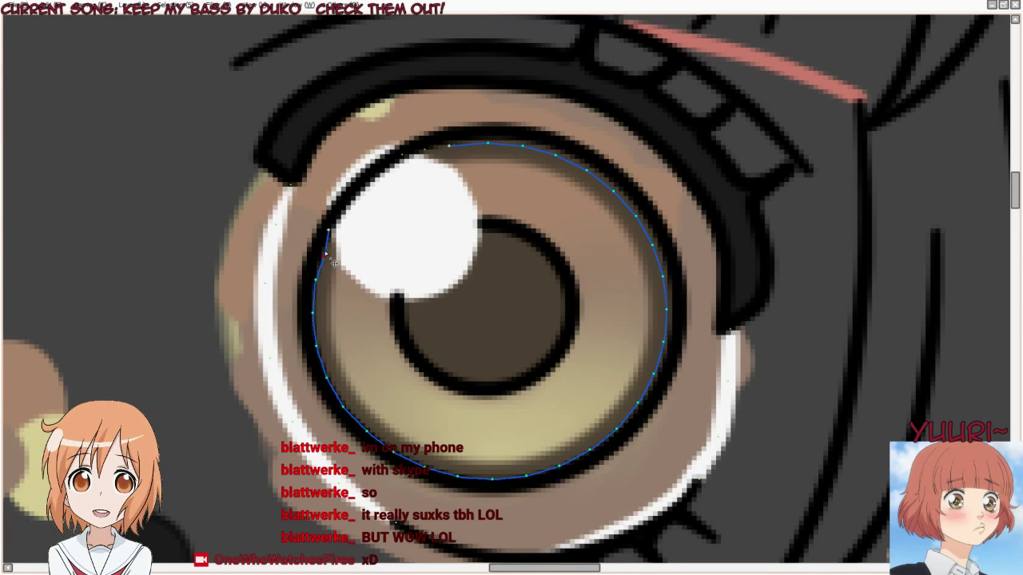
{"action": "left_click_drag", "start_coordinate": [325, 254], "coordinate": [323, 253]}
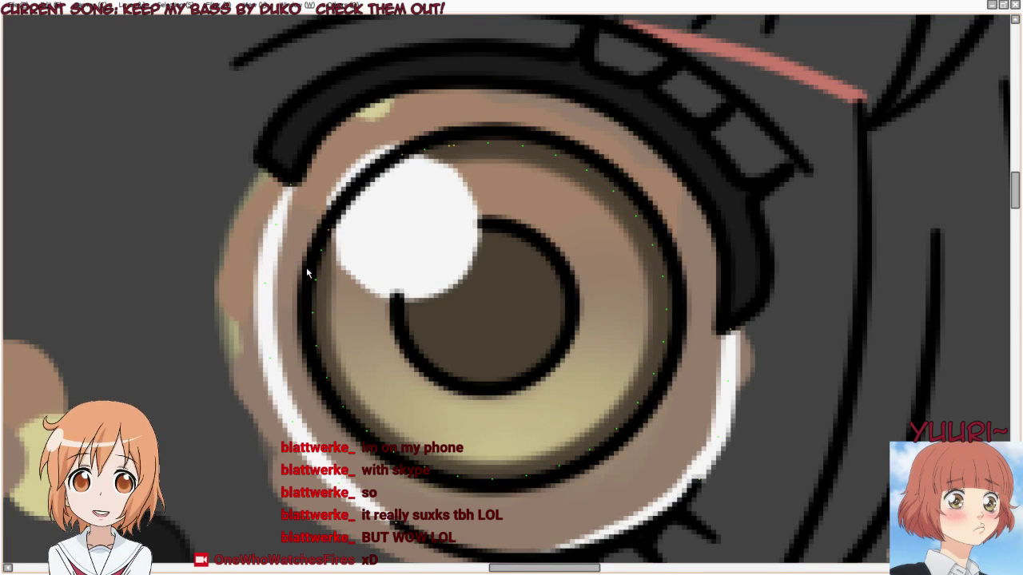
{"action": "left_click_drag", "start_coordinate": [321, 249], "coordinate": [326, 242]}
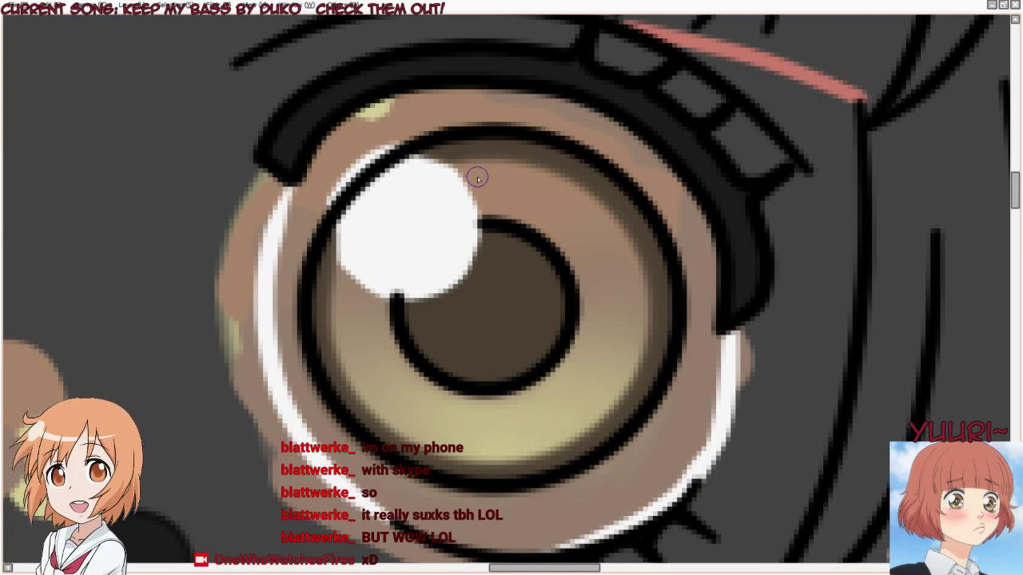
Nudge the end point of the pupil outline at the white highlight's lower edge on the lines layer of the image's right eye
{"action": "key", "text": "Tab"}
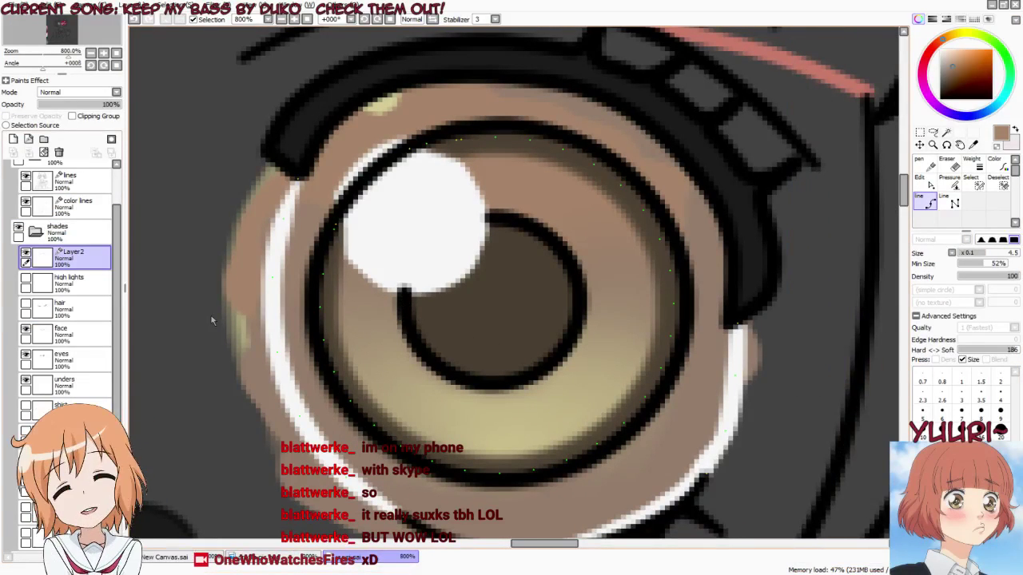
{"action": "left_click", "coordinate": [76, 211]}
{"action": "left_click", "coordinate": [82, 173]}
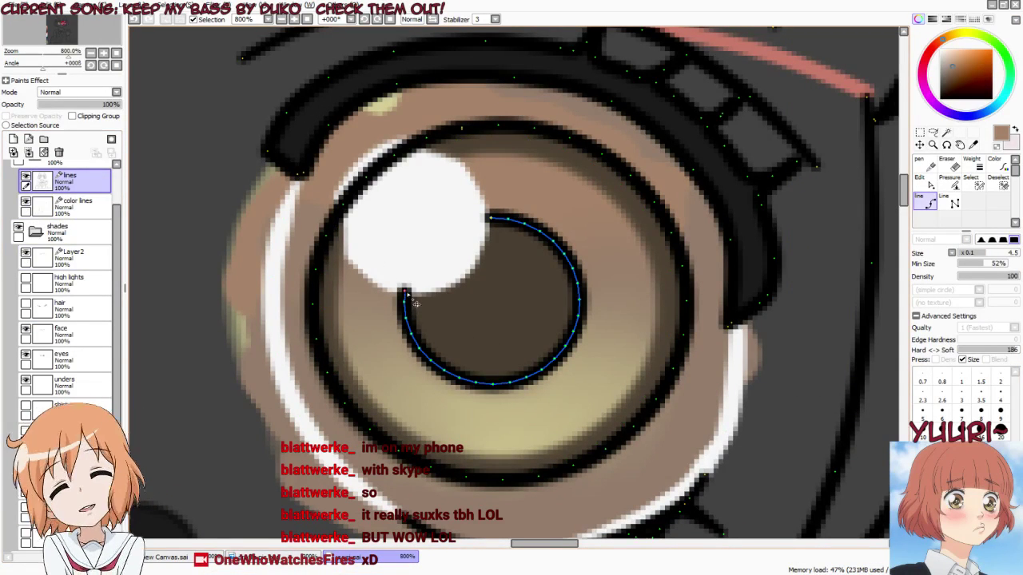
{"action": "left_click_drag", "start_coordinate": [406, 292], "coordinate": [406, 294]}
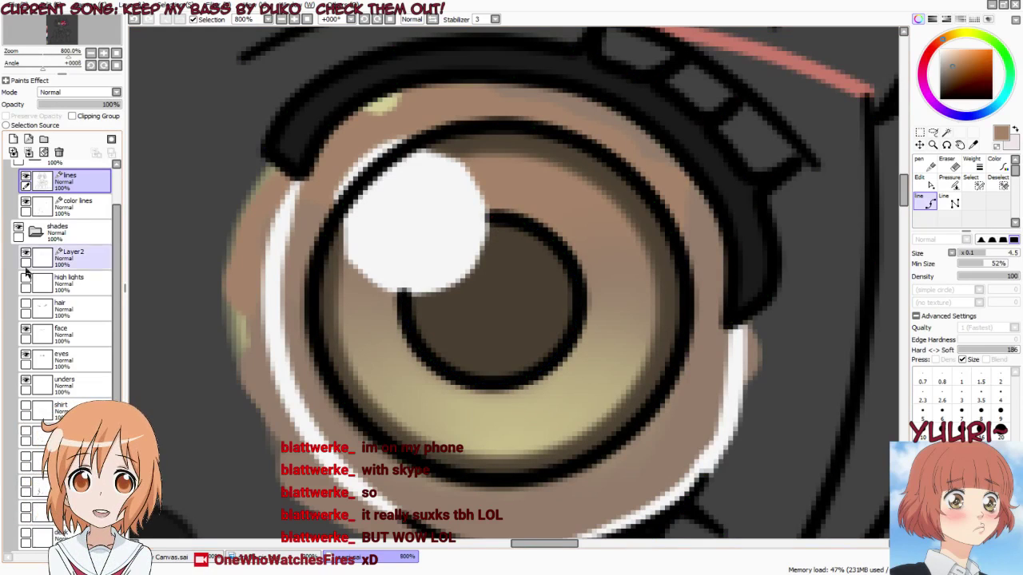
Erase the excess brown and yellow paint around the image's right iris on the eyes layer, exposing the eye white
{"action": "left_click", "coordinate": [71, 362]}
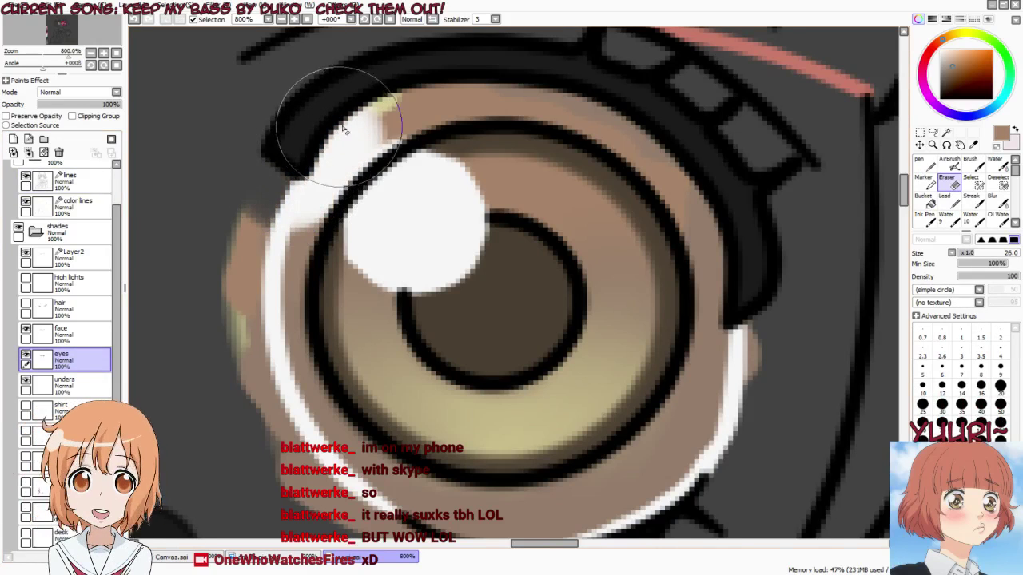
{"action": "mouse_move", "coordinate": [344, 129]}
{"action": "left_mouse_down"}
{"action": "mouse_move", "coordinate": [390, 85]}
{"action": "mouse_move", "coordinate": [458, 68]}
{"action": "mouse_move", "coordinate": [608, 86]}
{"action": "left_mouse_up"}
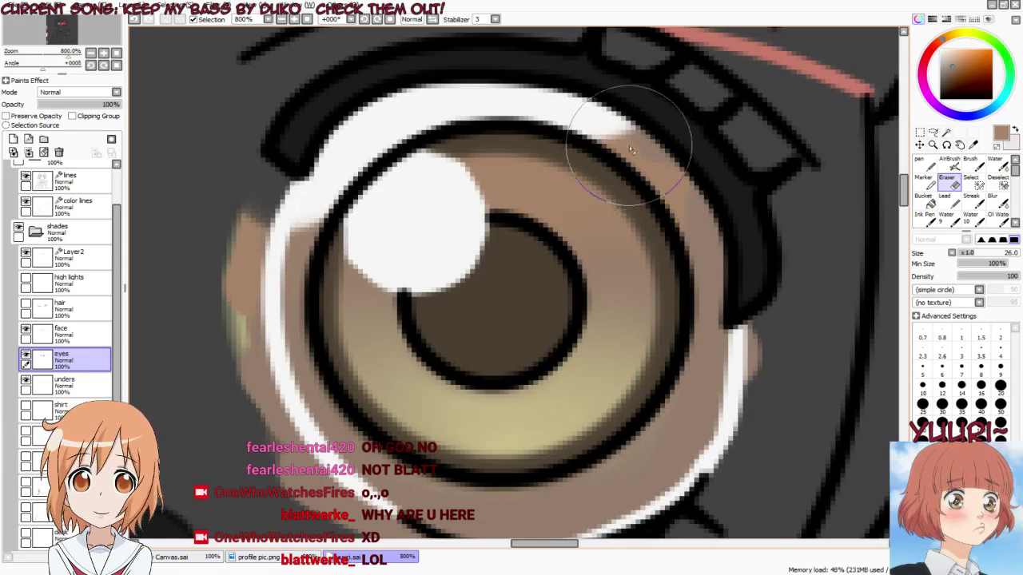
{"action": "mouse_move", "coordinate": [638, 114]}
{"action": "left_mouse_down"}
{"action": "mouse_move", "coordinate": [670, 124]}
{"action": "mouse_move", "coordinate": [737, 207]}
{"action": "mouse_move", "coordinate": [693, 155]}
{"action": "mouse_move", "coordinate": [751, 273]}
{"action": "mouse_move", "coordinate": [755, 371]}
{"action": "mouse_move", "coordinate": [746, 389]}
{"action": "mouse_move", "coordinate": [736, 379]}
{"action": "mouse_move", "coordinate": [719, 450]}
{"action": "mouse_move", "coordinate": [756, 361]}
{"action": "mouse_move", "coordinate": [730, 372]}
{"action": "mouse_move", "coordinate": [735, 394]}
{"action": "mouse_move", "coordinate": [670, 481]}
{"action": "mouse_move", "coordinate": [503, 572]}
{"action": "mouse_move", "coordinate": [567, 559]}
{"action": "mouse_move", "coordinate": [514, 563]}
{"action": "mouse_move", "coordinate": [343, 547]}
{"action": "left_mouse_up"}
{"action": "key", "text": "Tab"}
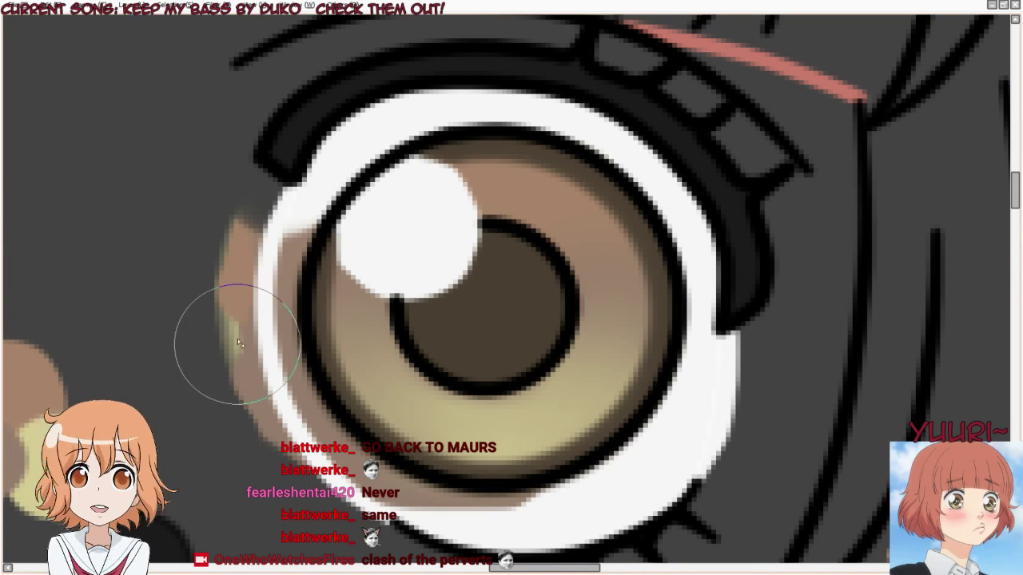
{"action": "left_click_drag", "start_coordinate": [252, 247], "coordinate": [251, 359]}
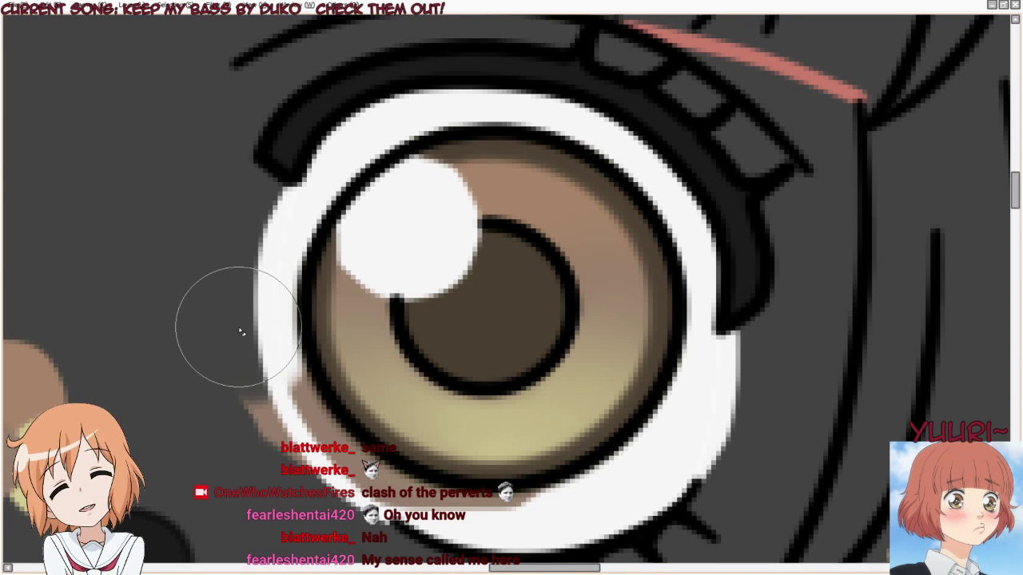
{"action": "mouse_move", "coordinate": [239, 368]}
{"action": "left_mouse_down"}
{"action": "mouse_move", "coordinate": [290, 453]}
{"action": "mouse_move", "coordinate": [318, 479]}
{"action": "mouse_move", "coordinate": [383, 483]}
{"action": "left_mouse_up"}
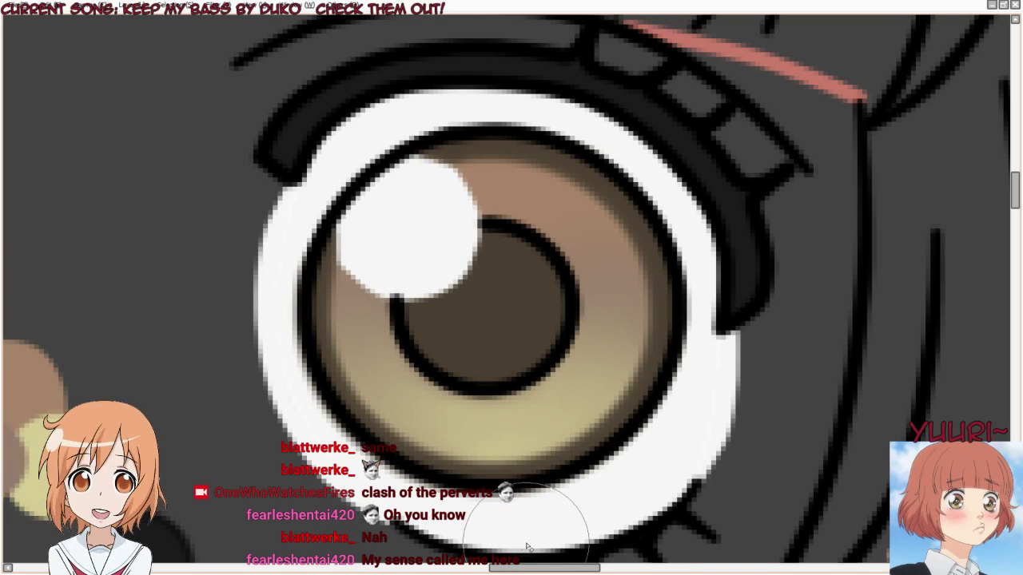
Adjust the control-point pressure along the lower-left and left side of the shading ring on the image's right iris
{"action": "key", "text": "n"}
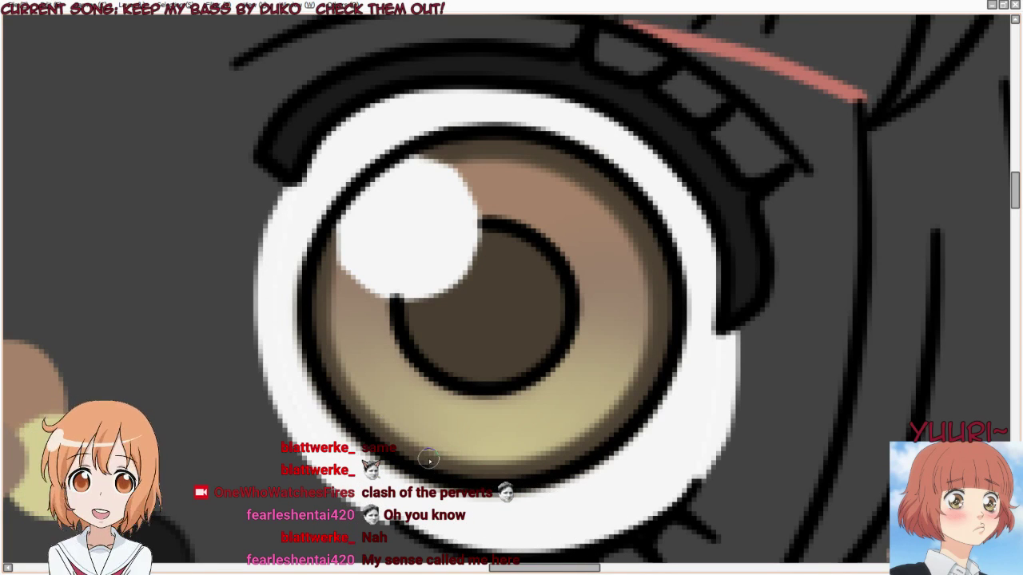
{"action": "left_click", "coordinate": [424, 473]}
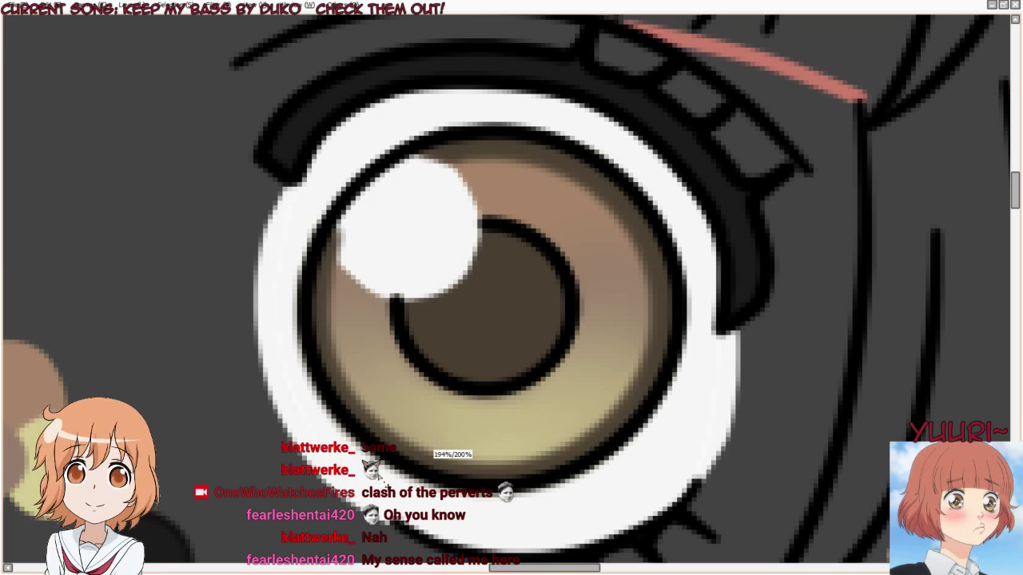
{"action": "left_click_drag", "start_coordinate": [247, 475], "coordinate": [384, 470]}
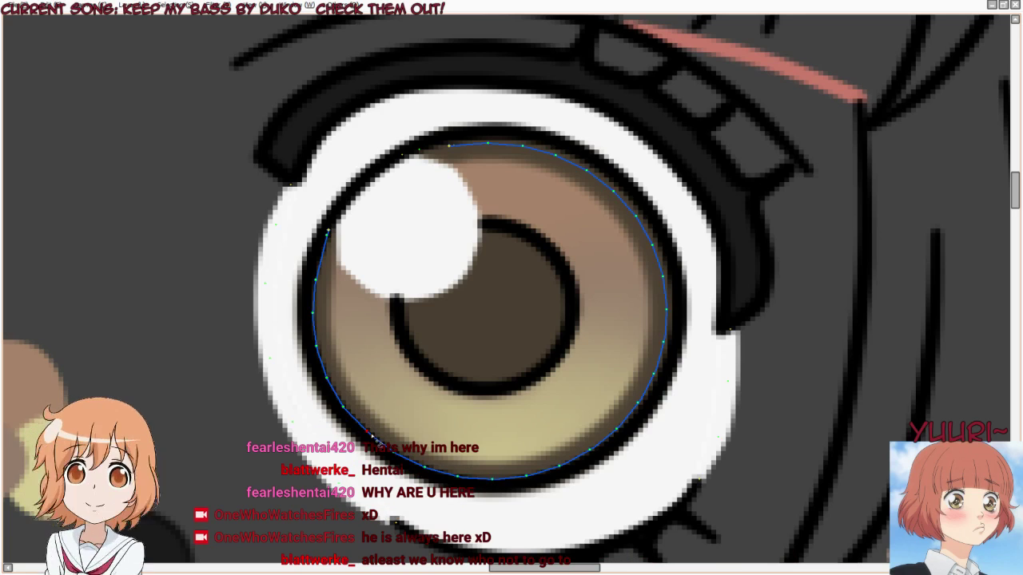
{"action": "left_click_drag", "start_coordinate": [364, 421], "coordinate": [109, 384]}
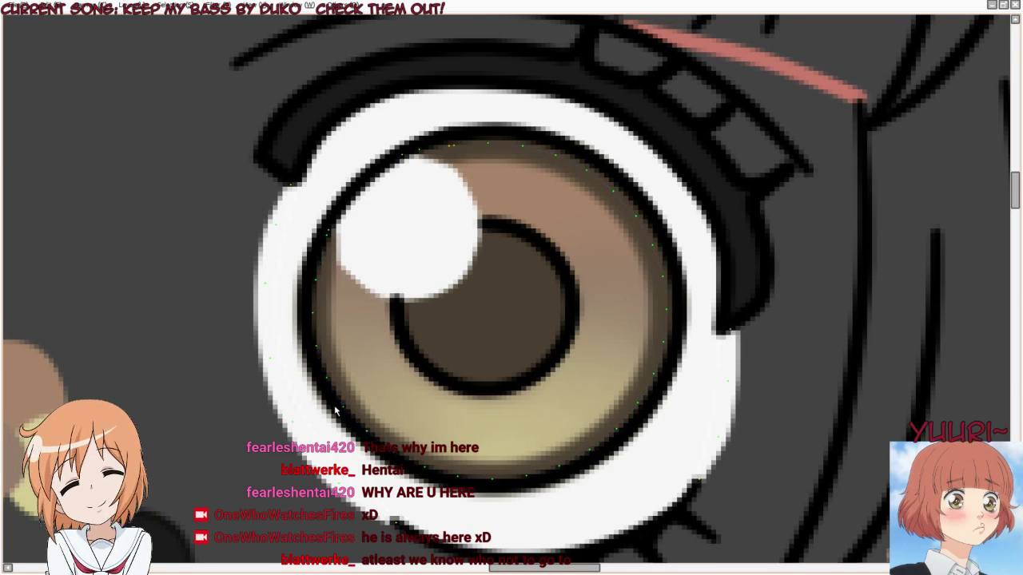
{"action": "left_click_drag", "start_coordinate": [345, 409], "coordinate": [176, 421]}
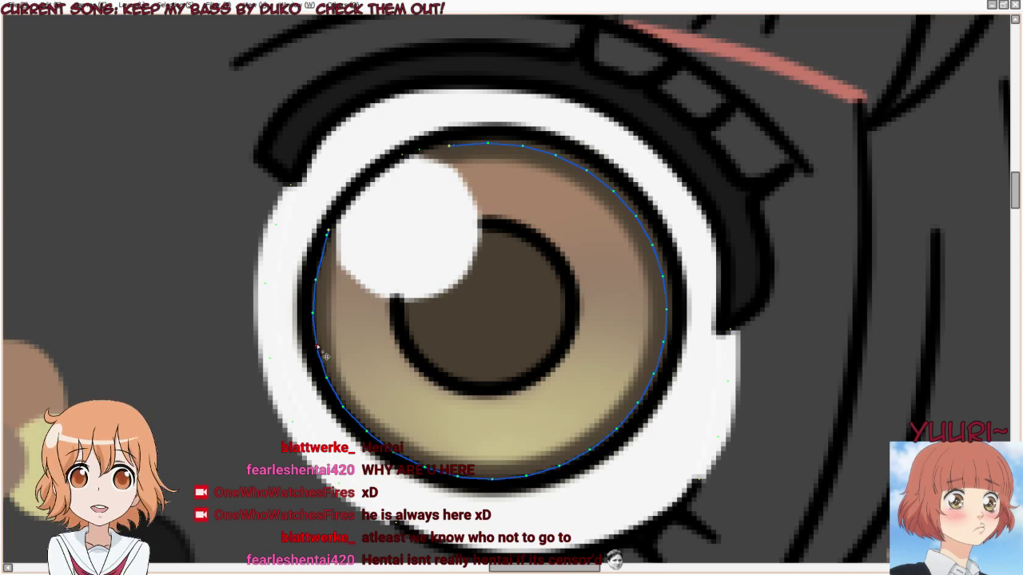
{"action": "left_click_drag", "start_coordinate": [322, 351], "coordinate": [0, 345]}
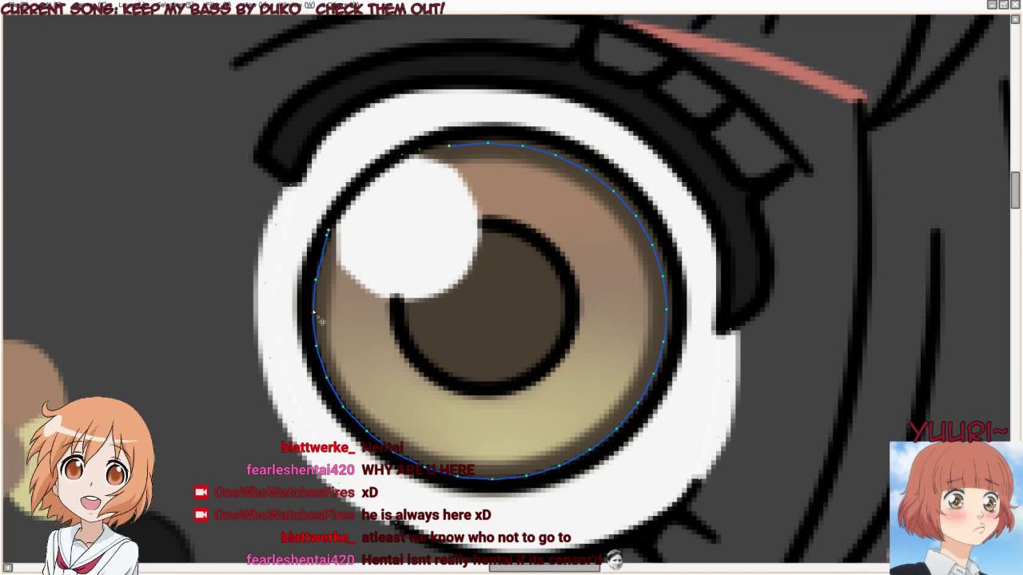
{"action": "left_click_drag", "start_coordinate": [321, 318], "coordinate": [53, 296]}
{"action": "left_click_drag", "start_coordinate": [326, 232], "coordinate": [317, 286]}
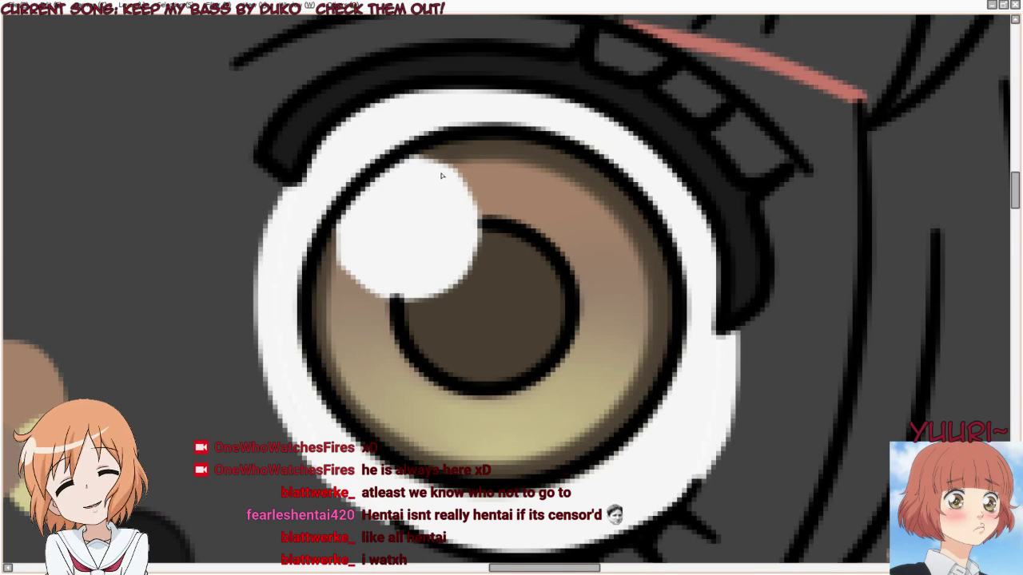
Select the shading ring's right-hand curve, stretch it slightly up and outward, and touch up its upper end beside the white highlight
{"action": "left_click_drag", "start_coordinate": [444, 125], "coordinate": [577, 172]}
{"action": "left_click_drag", "start_coordinate": [555, 127], "coordinate": [669, 389]}
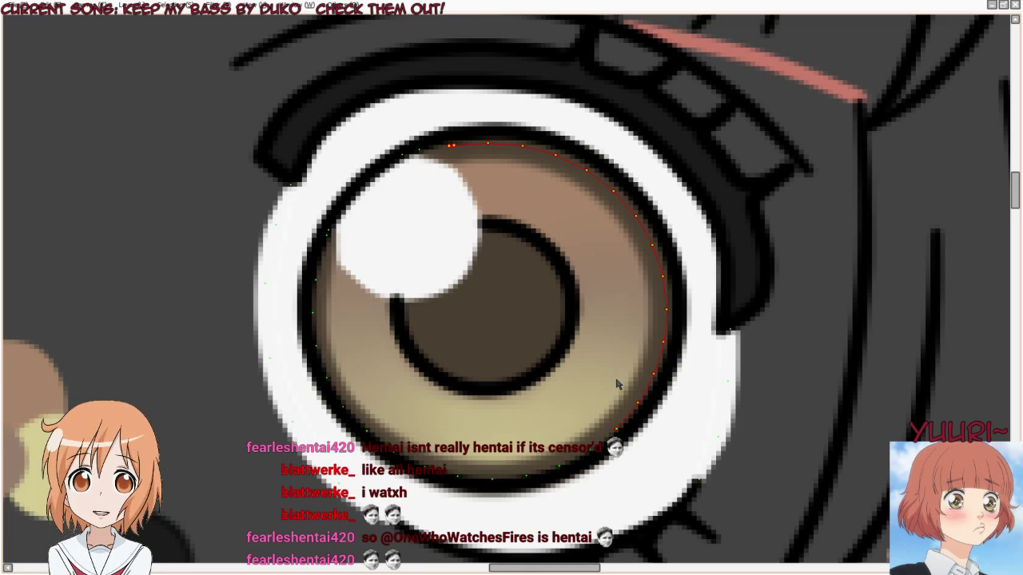
{"action": "key", "text": "ctrl+t"}
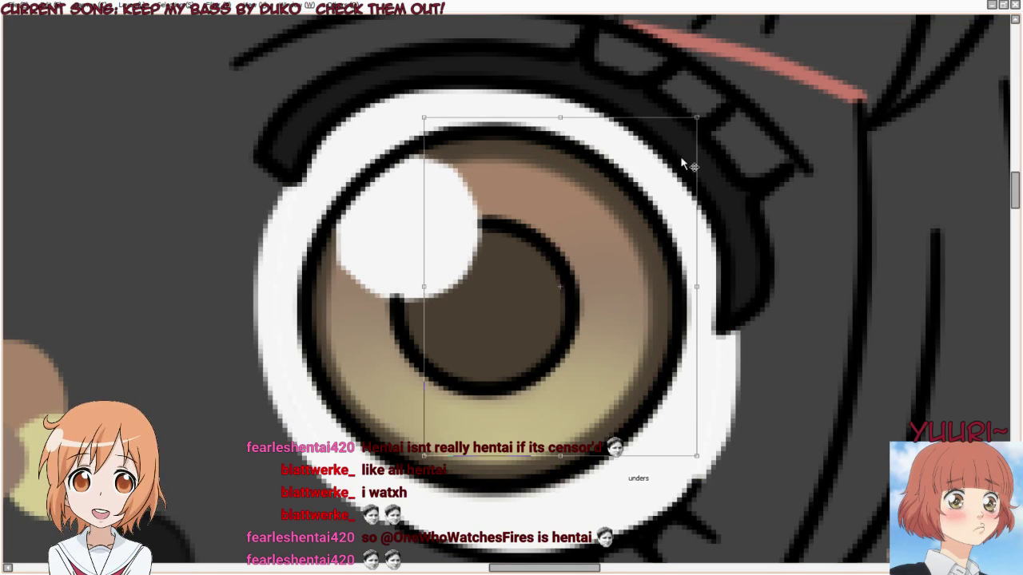
{"action": "left_click_drag", "start_coordinate": [699, 113], "coordinate": [703, 113]}
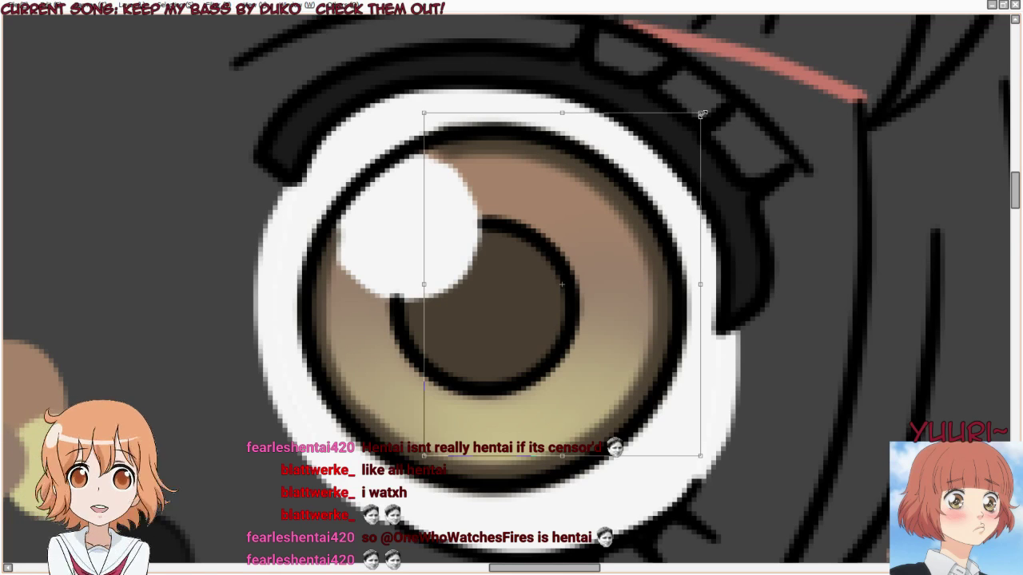
{"action": "key", "text": "Return"}
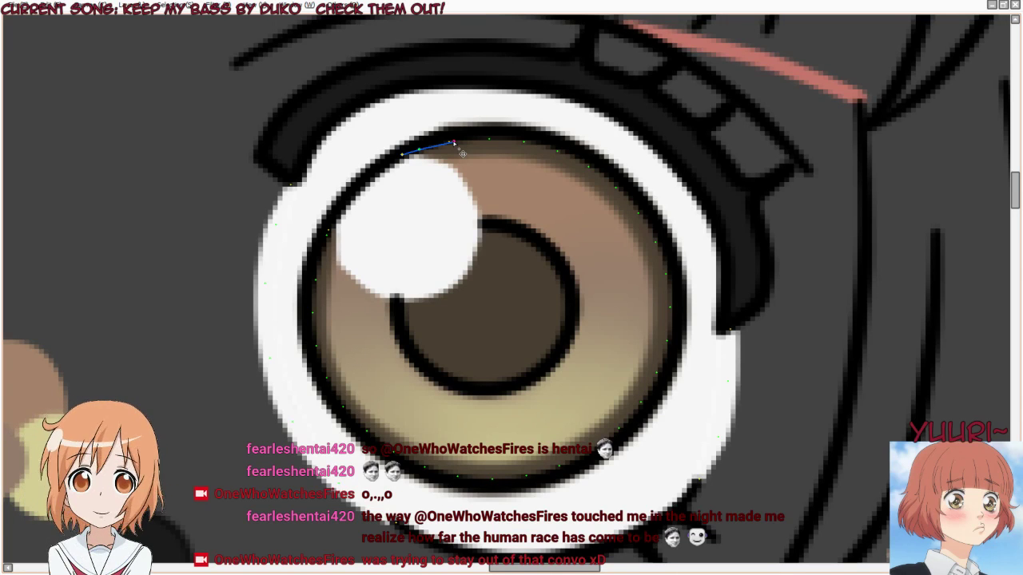
{"action": "double_click", "coordinate": [462, 153]}
{"action": "key", "text": "Tab"}
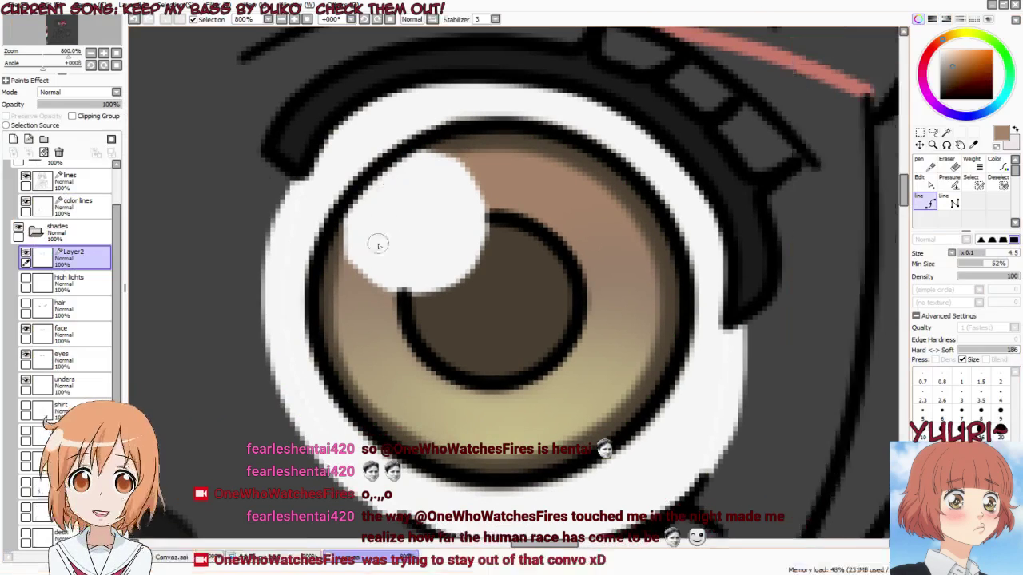
Refine the control-point pressure along the bottom of the shading ring on the image's right iris
{"action": "key", "text": "Tab"}
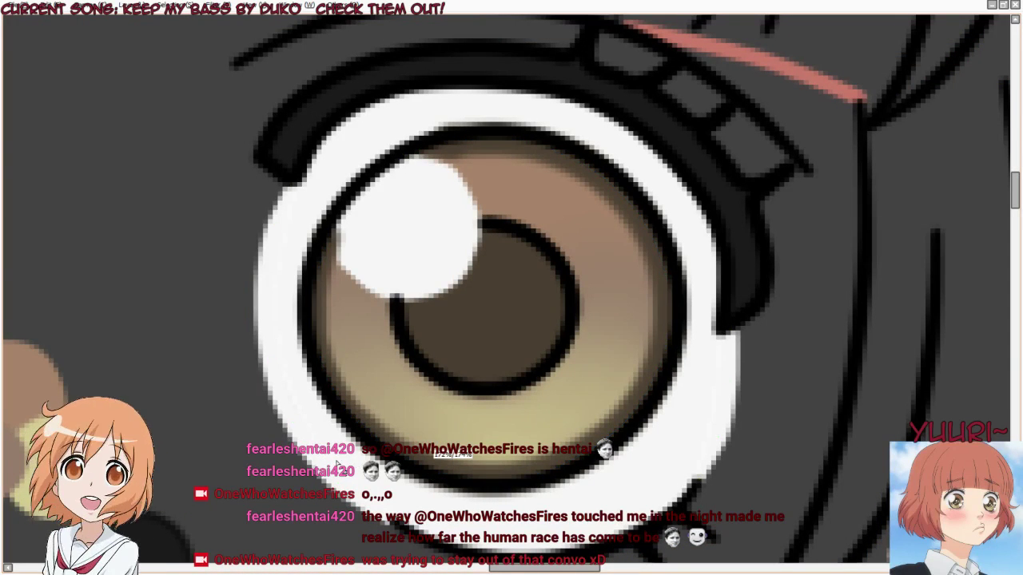
{"action": "left_click", "coordinate": [454, 482]}
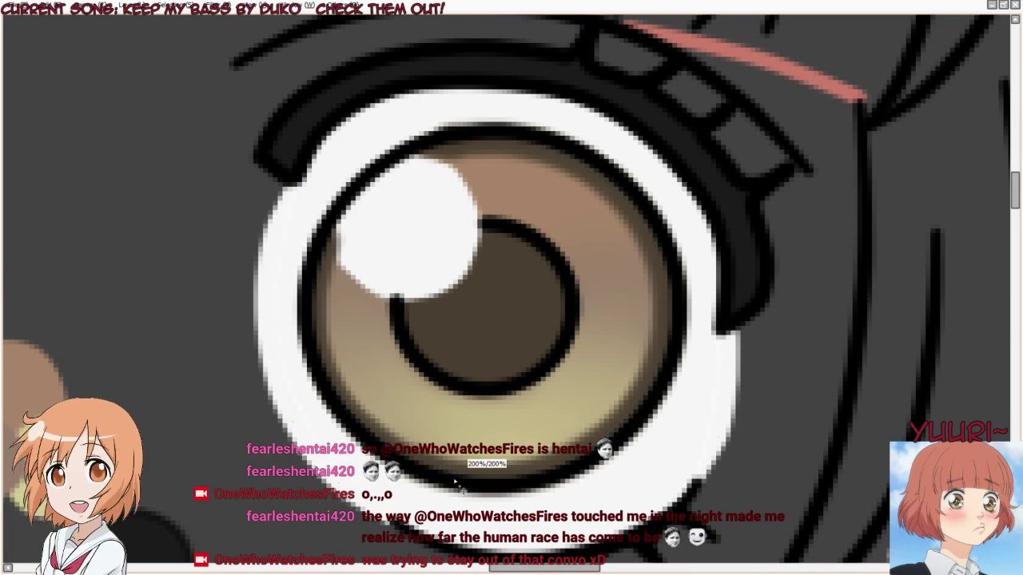
{"action": "left_click_drag", "start_coordinate": [266, 461], "coordinate": [255, 461]}
{"action": "left_click_drag", "start_coordinate": [492, 481], "coordinate": [347, 504]}
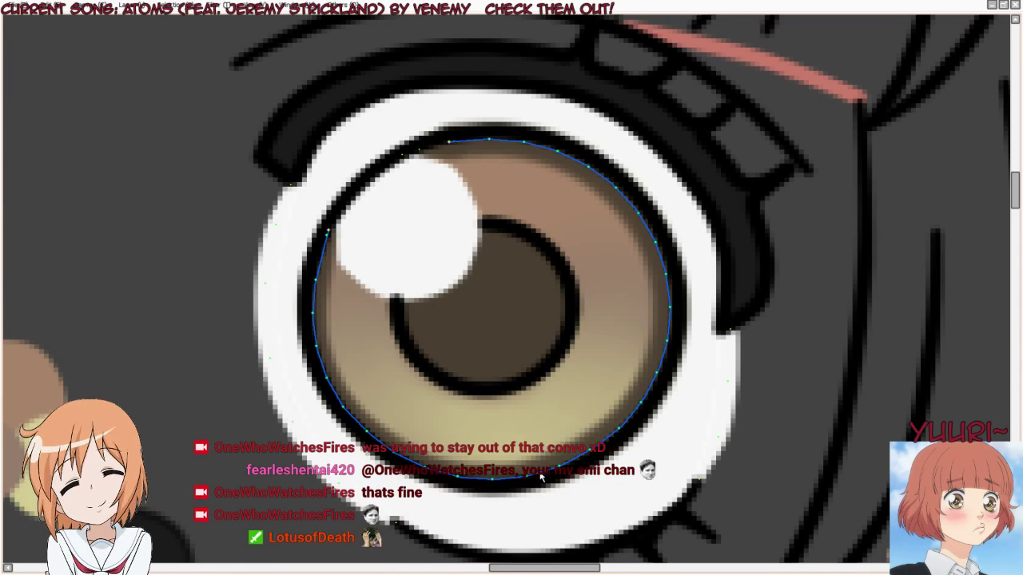
{"action": "left_click", "coordinate": [480, 528]}
{"action": "scroll", "coordinate": [438, 296], "scroll_direction": "down", "scroll_amount": 1}
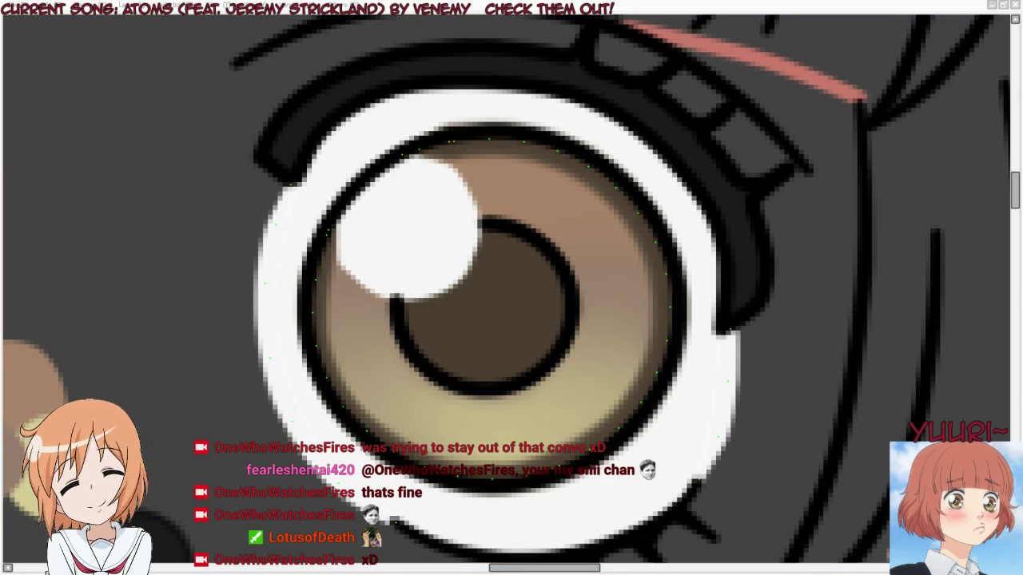
{"action": "scroll", "coordinate": [438, 296], "scroll_direction": "down", "scroll_amount": 1}
{"action": "scroll", "coordinate": [438, 296], "scroll_direction": "down", "scroll_amount": 2}
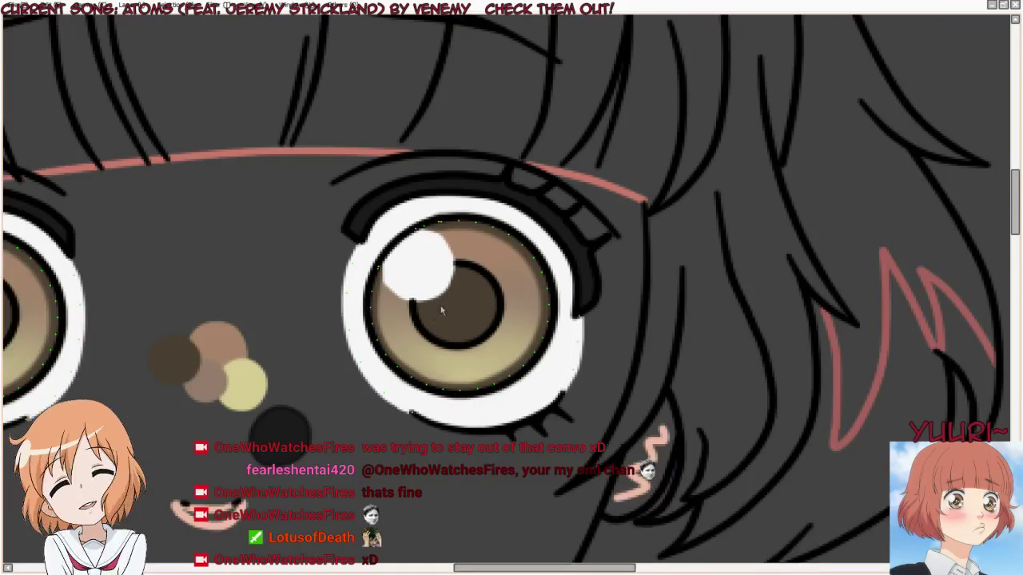
{"action": "scroll", "coordinate": [406, 330], "scroll_direction": "up", "scroll_amount": 3}
{"action": "key", "text": "Tab"}
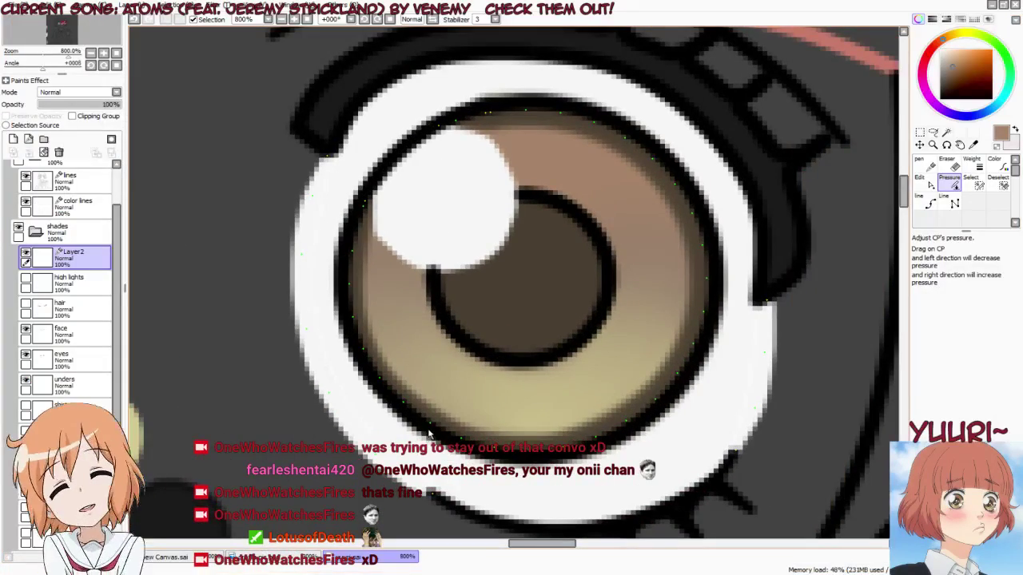
{"action": "left_click_drag", "start_coordinate": [389, 438], "coordinate": [403, 439]}
{"action": "key", "text": "Tab"}
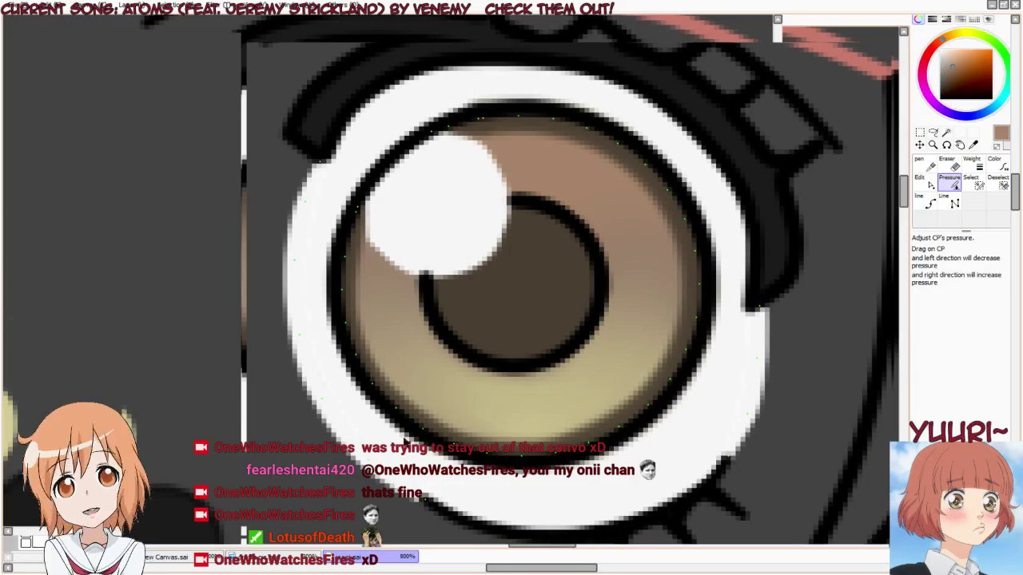
{"action": "key", "text": "Tab"}
{"action": "key", "text": "n"}
{"action": "scroll", "coordinate": [326, 381], "scroll_direction": "down", "scroll_amount": 3}
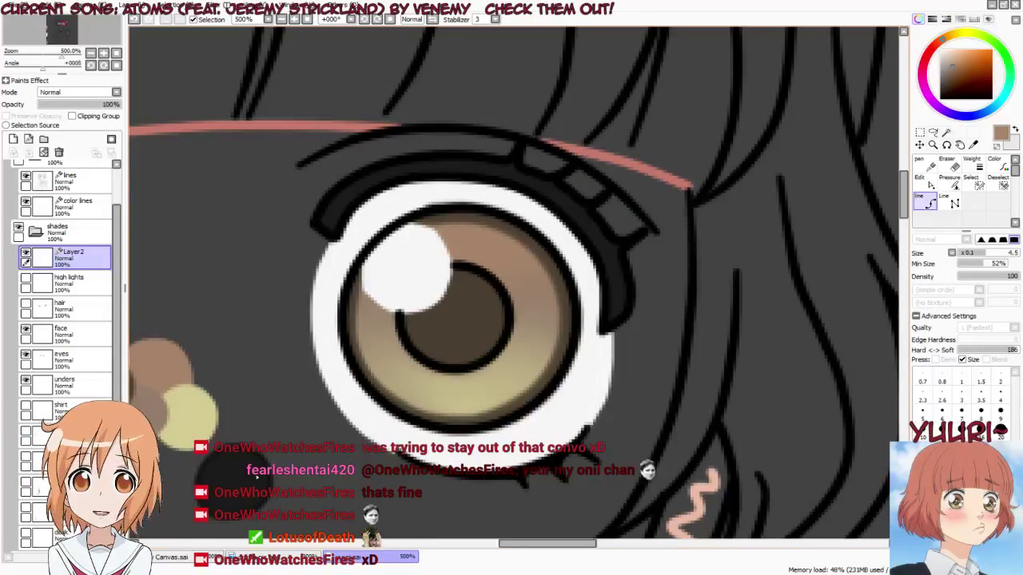
Remove the near-black swatch between the eyes and activate the face layer holding the remaining eye-colour swatches
{"action": "left_click", "coordinate": [71, 283]}
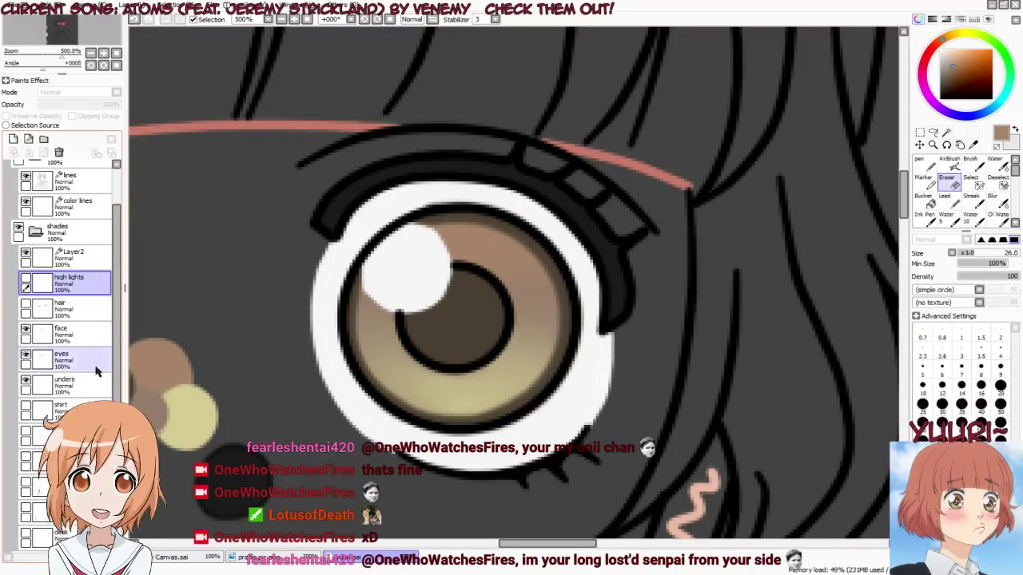
{"action": "left_click", "coordinate": [243, 487], "text": "ctrl+shift"}
{"action": "scroll", "coordinate": [228, 479], "scroll_direction": "down", "scroll_amount": 1}
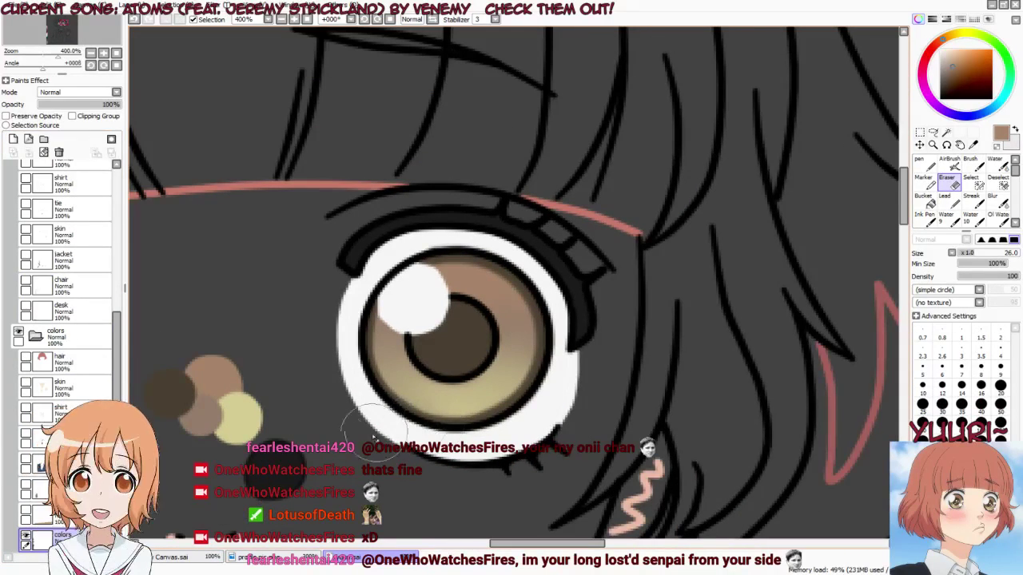
{"action": "left_click", "coordinate": [216, 386], "text": "ctrl+shift"}
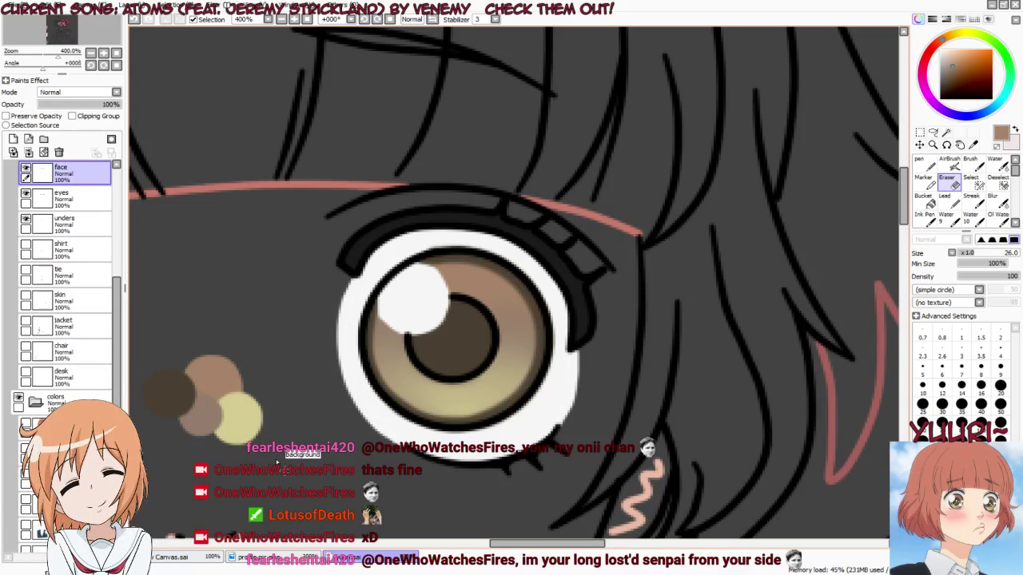
Select the four eye-colour swatches between the eyes and move them to the palette at the canvas's left edge, between the red and maroon swatches
{"action": "key", "text": "s"}
{"action": "mouse_move", "coordinate": [236, 434]}
{"action": "left_mouse_down"}
{"action": "mouse_move", "coordinate": [256, 409]}
{"action": "mouse_move", "coordinate": [223, 359]}
{"action": "mouse_move", "coordinate": [177, 367]}
{"action": "mouse_move", "coordinate": [152, 410]}
{"action": "mouse_move", "coordinate": [241, 432]}
{"action": "mouse_move", "coordinate": [192, 387]}
{"action": "left_mouse_up"}
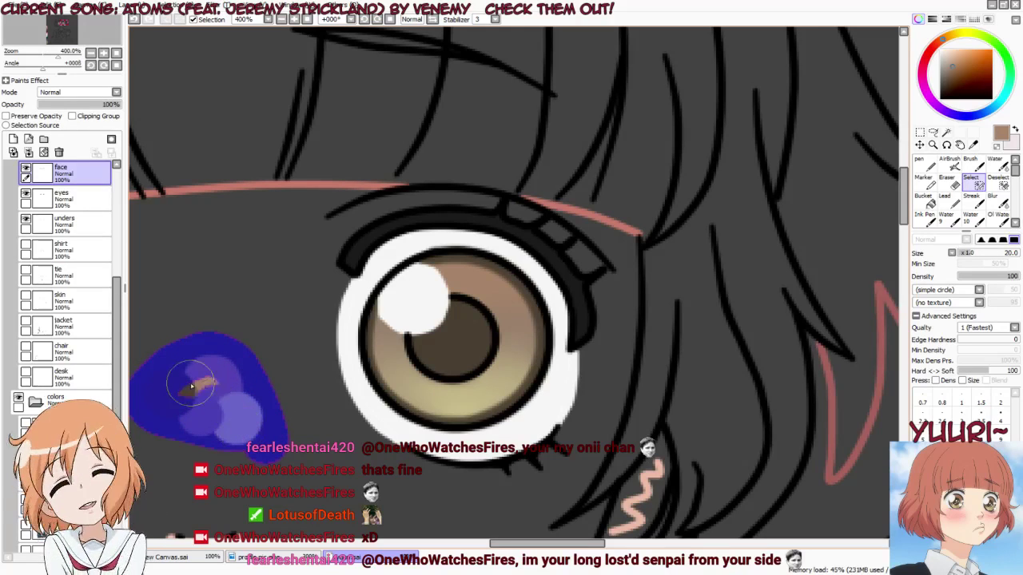
{"action": "key", "text": "ctrl+t"}
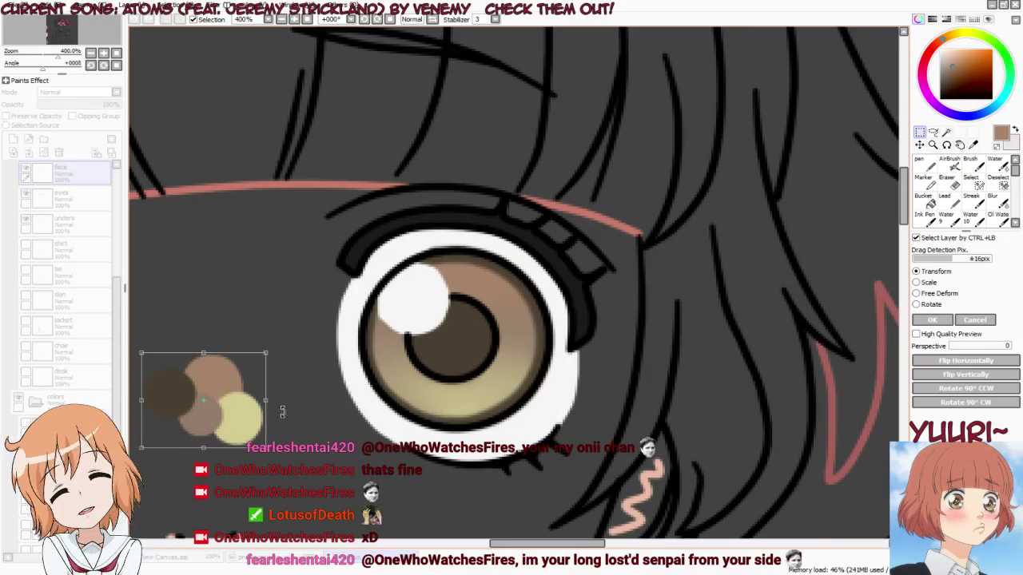
{"action": "scroll", "coordinate": [227, 407], "scroll_direction": "down", "scroll_amount": 4}
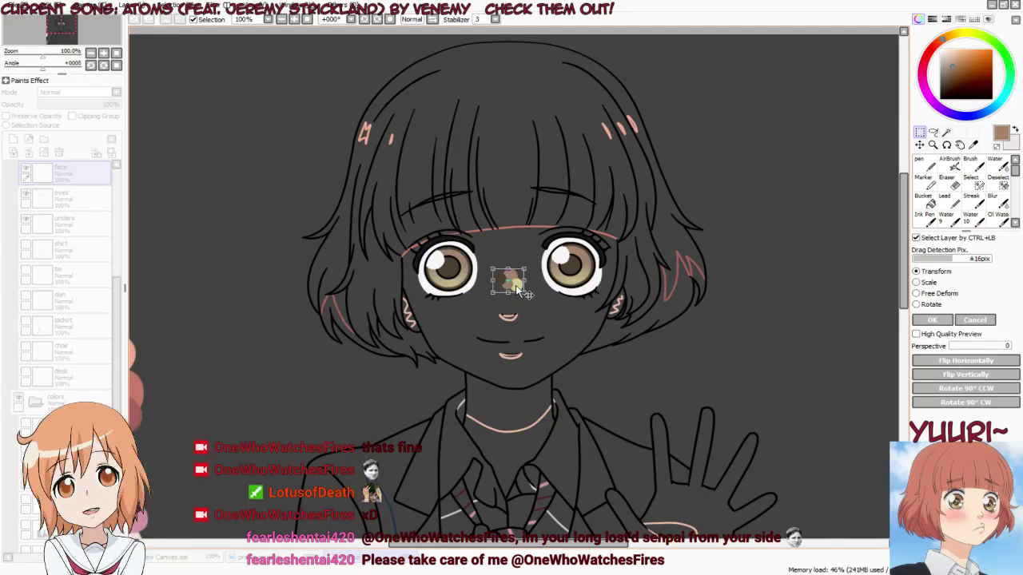
{"action": "scroll", "coordinate": [595, 236], "scroll_direction": "down", "scroll_amount": 1}
{"action": "left_click_drag", "start_coordinate": [532, 274], "coordinate": [255, 406]}
{"action": "scroll", "coordinate": [238, 414], "scroll_direction": "up", "scroll_amount": 4}
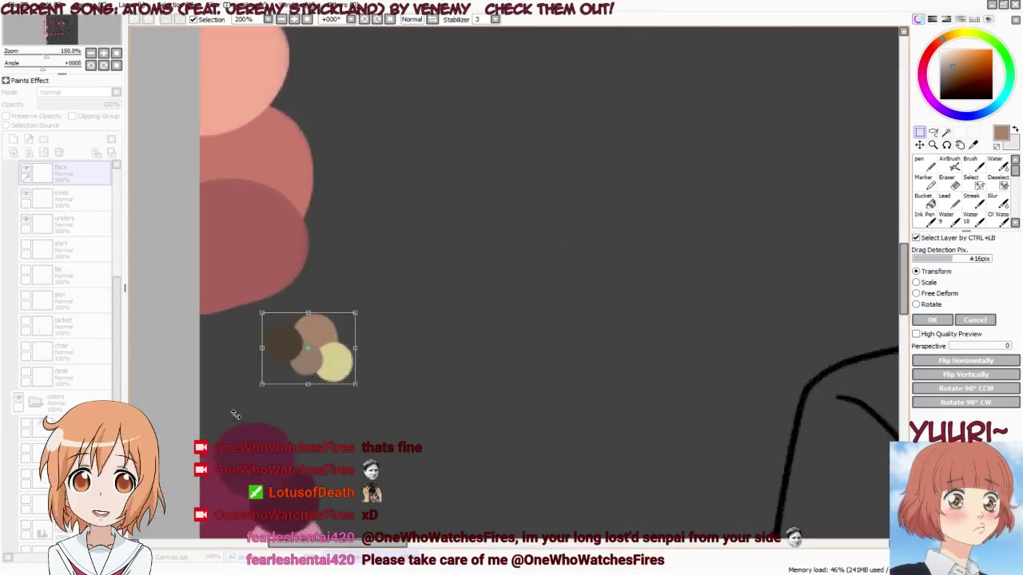
{"action": "scroll", "coordinate": [235, 414], "scroll_direction": "up", "scroll_amount": 2}
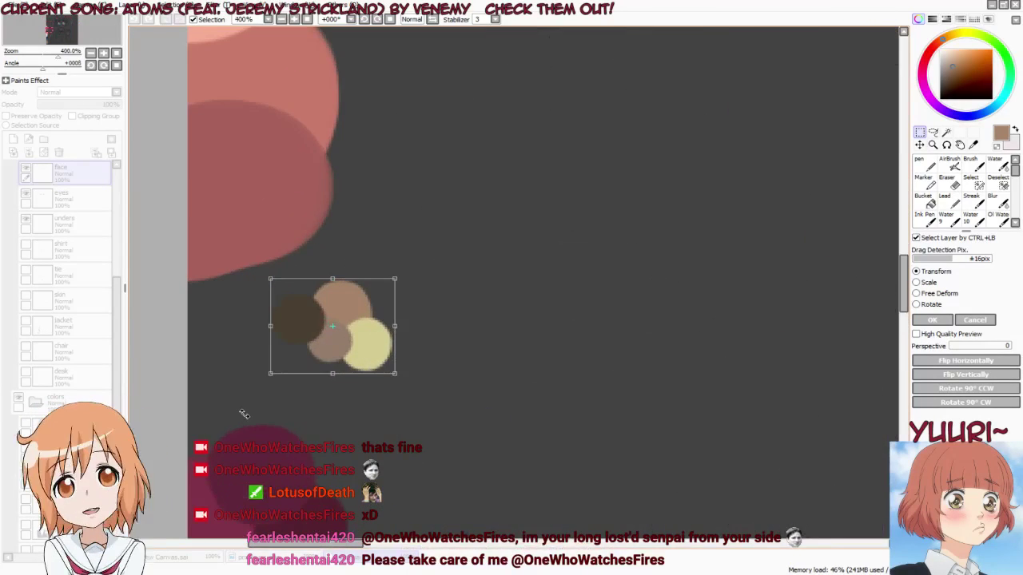
{"action": "left_click", "coordinate": [932, 319]}
Cut the eye-colour swatches from the face layer and paste them in place on the separate palette layer below the colour layers
{"action": "key", "text": "ctrl"}
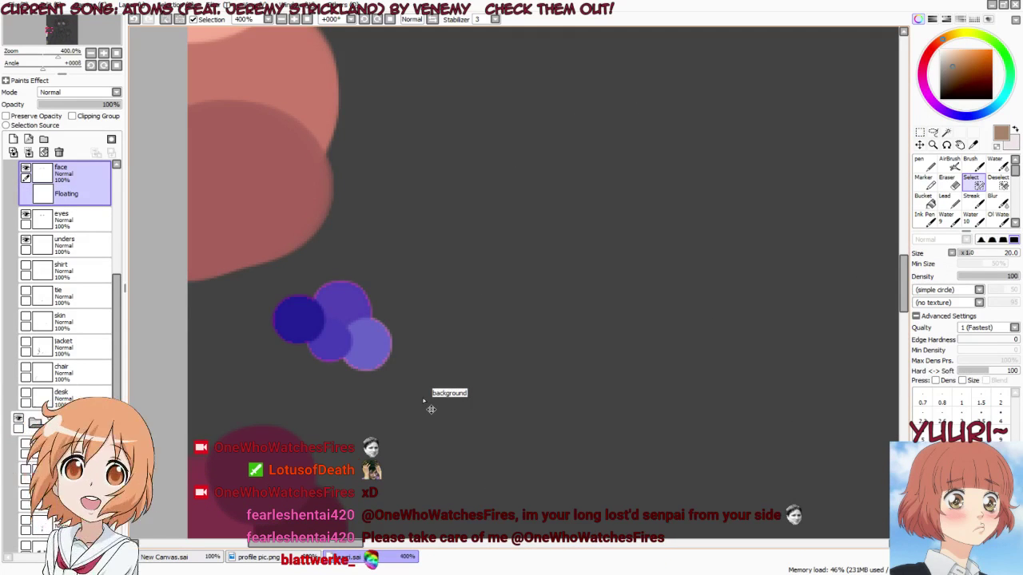
{"action": "key", "text": "e"}
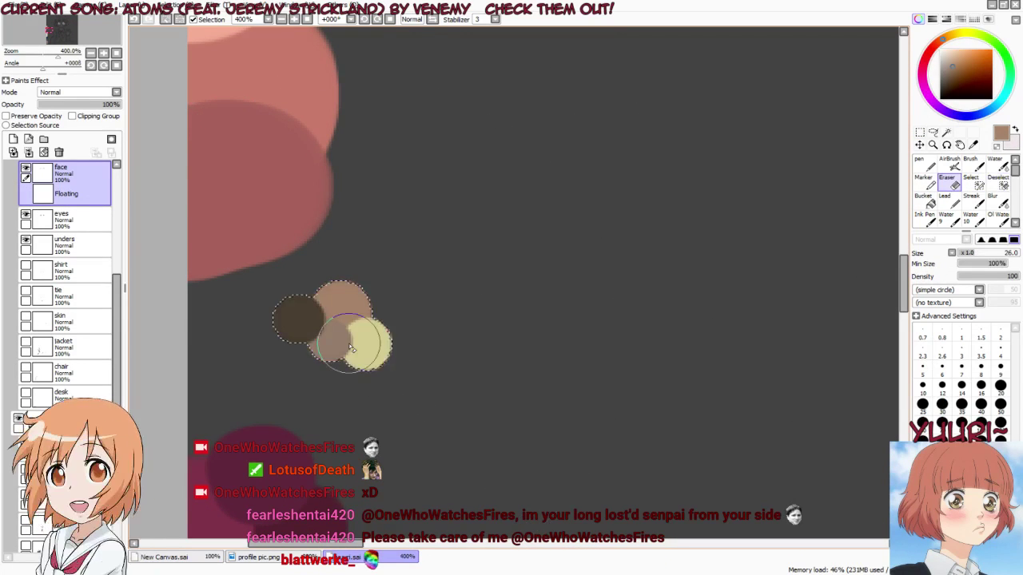
{"action": "mouse_move", "coordinate": [390, 371]}
{"action": "left_mouse_down"}
{"action": "mouse_move", "coordinate": [340, 280]}
{"action": "mouse_move", "coordinate": [378, 390]}
{"action": "mouse_move", "coordinate": [296, 305]}
{"action": "mouse_move", "coordinate": [269, 343]}
{"action": "left_mouse_up"}
{"action": "key", "text": "d"}
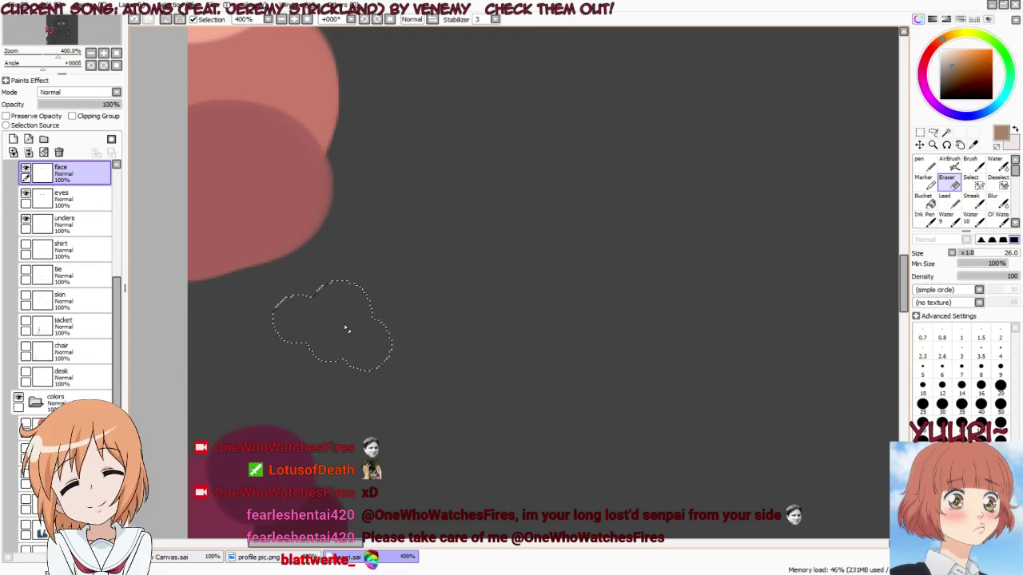
{"action": "left_click_drag", "start_coordinate": [347, 329], "coordinate": [359, 339]}
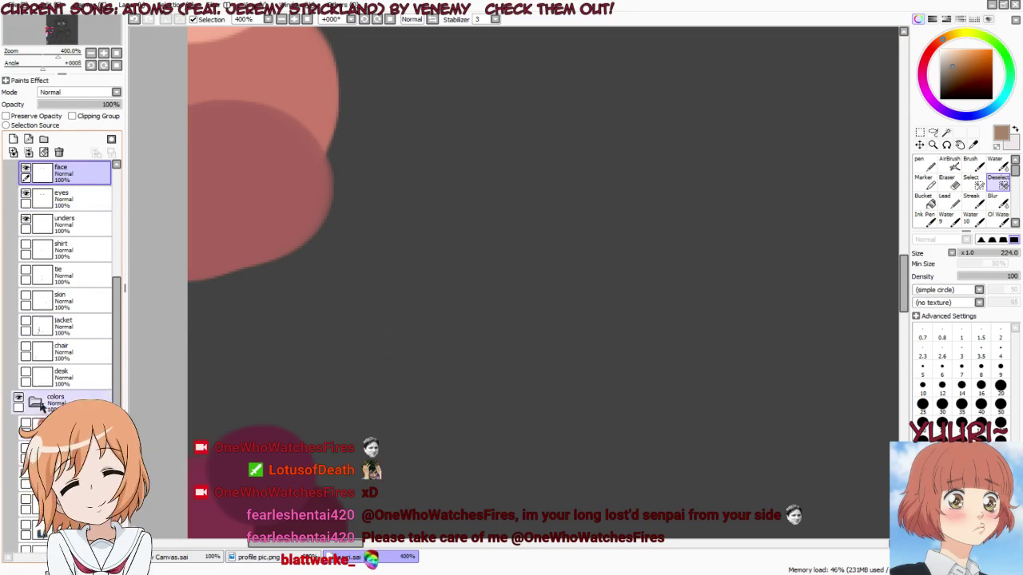
{"action": "scroll", "coordinate": [56, 336], "scroll_direction": "down", "scroll_amount": 3}
{"action": "left_click", "coordinate": [72, 489]}
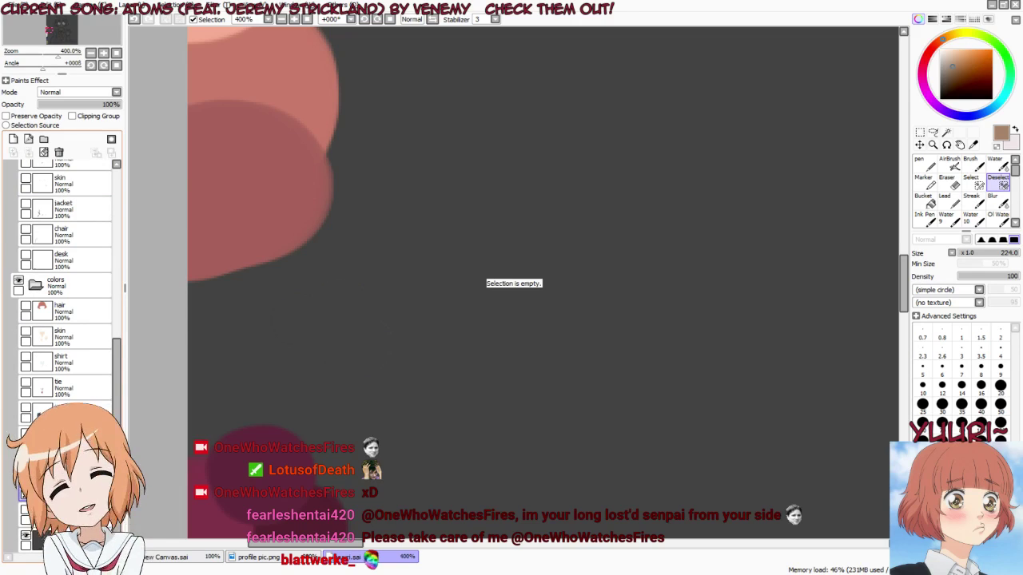
{"action": "key", "text": "ctrl+v"}
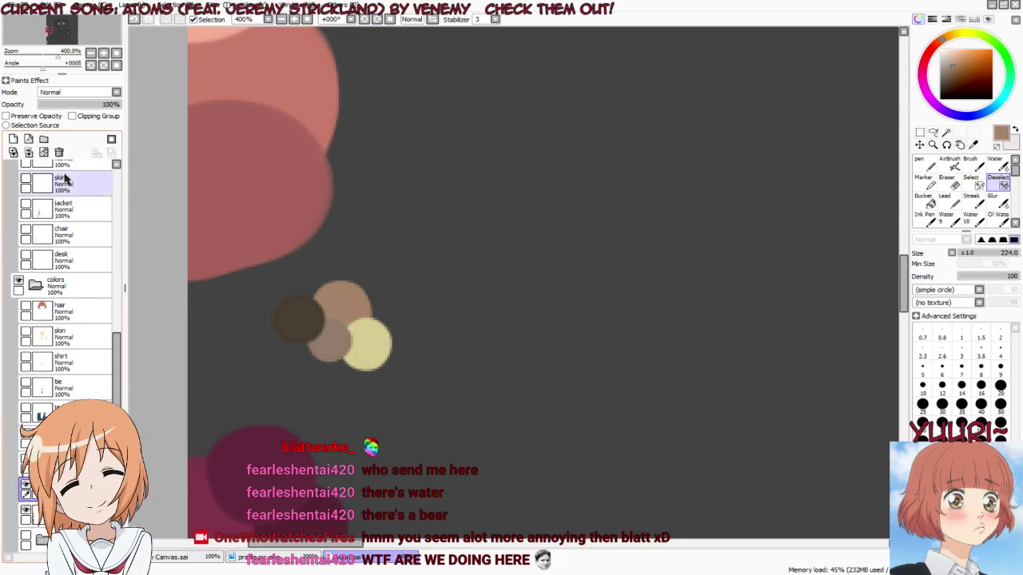
Examine the shaded eyes up close and within the whole drawing with the interface hidden
{"action": "scroll", "coordinate": [64, 335], "scroll_direction": "up", "scroll_amount": 3}
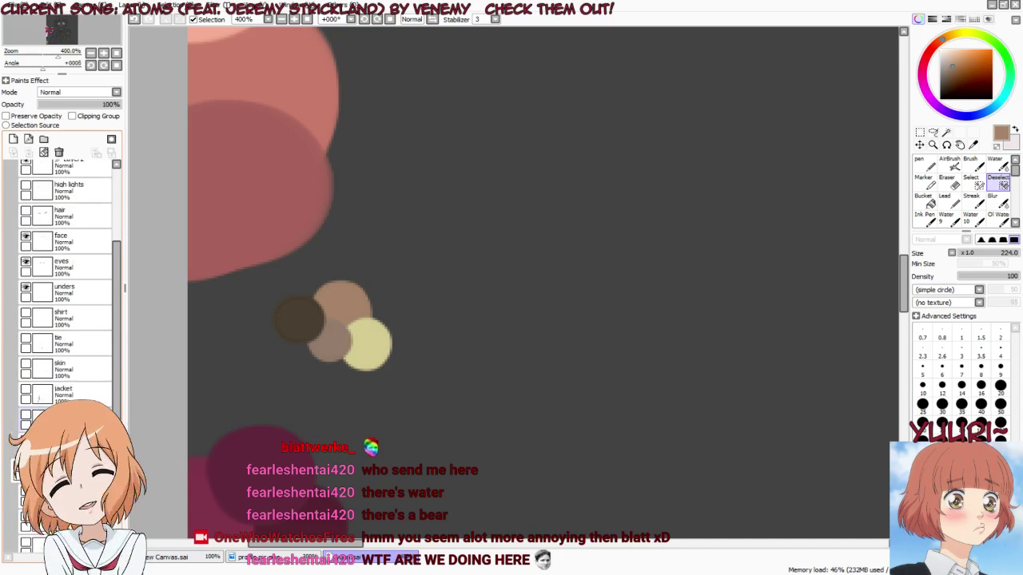
{"action": "scroll", "coordinate": [64, 280], "scroll_direction": "up", "scroll_amount": 3}
{"action": "scroll", "coordinate": [64, 280], "scroll_direction": "up", "scroll_amount": 2}
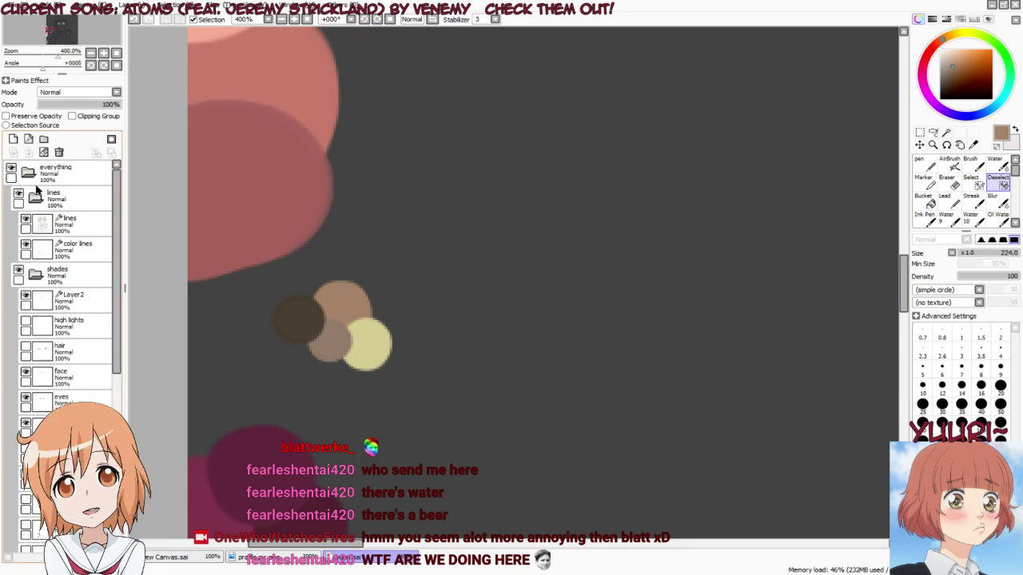
{"action": "key", "text": "Tab"}
{"action": "scroll", "coordinate": [554, 384], "scroll_direction": "down", "scroll_amount": 5}
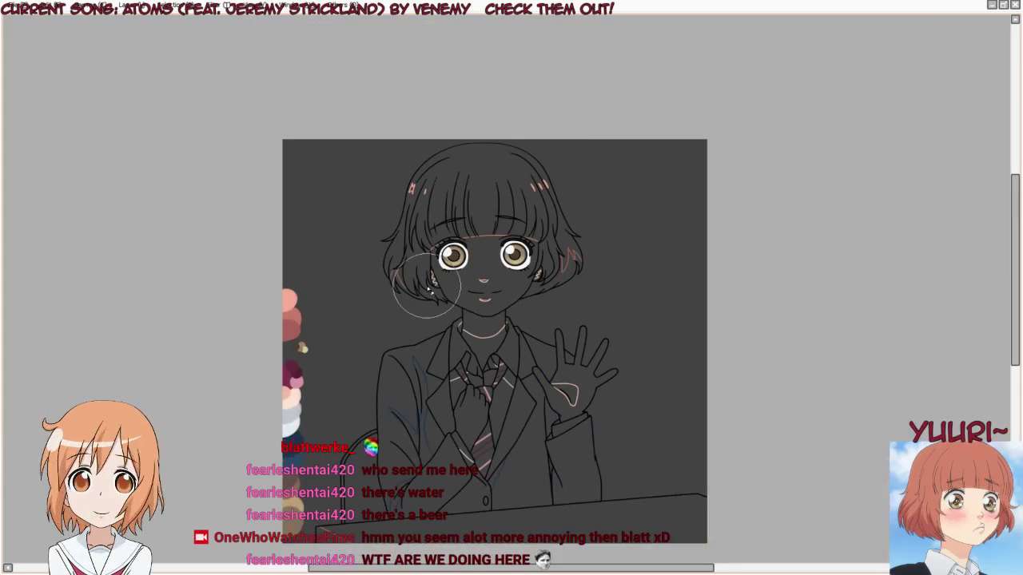
{"action": "scroll", "coordinate": [429, 290], "scroll_direction": "up", "scroll_amount": 3}
{"action": "scroll", "coordinate": [548, 321], "scroll_direction": "up", "scroll_amount": 2}
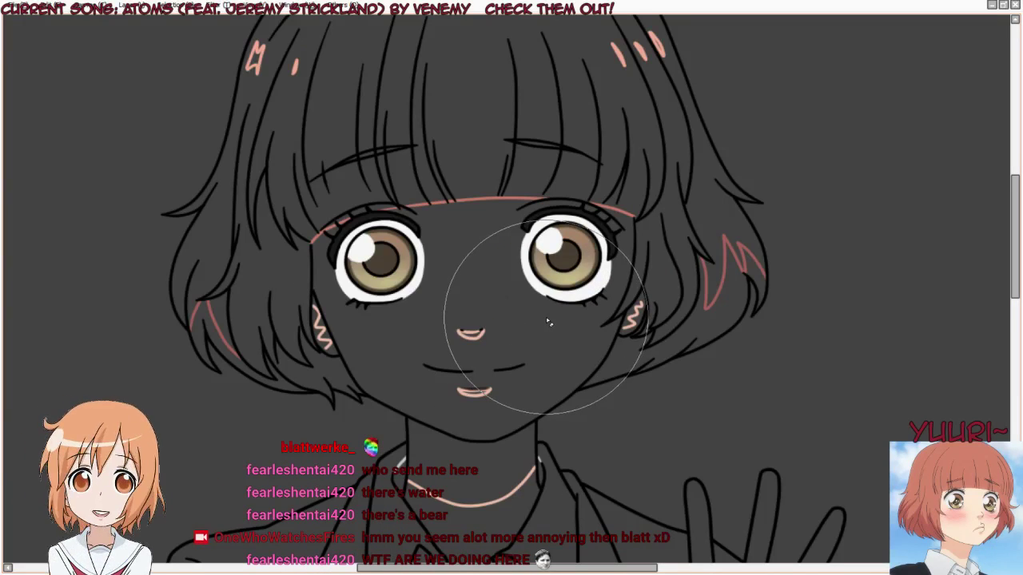
{"action": "scroll", "coordinate": [548, 322], "scroll_direction": "down", "scroll_amount": 5}
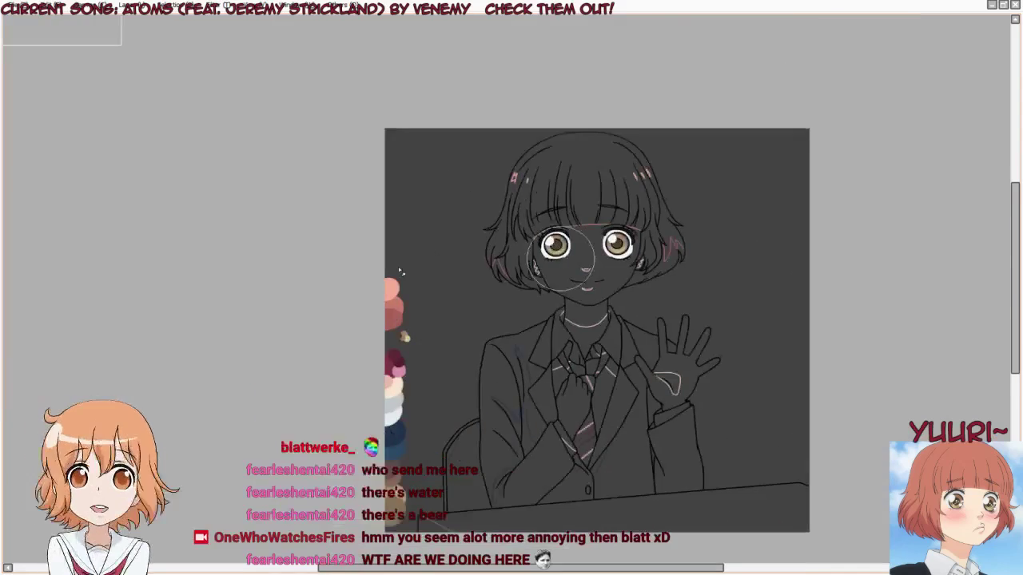
{"action": "key", "text": "Tab"}
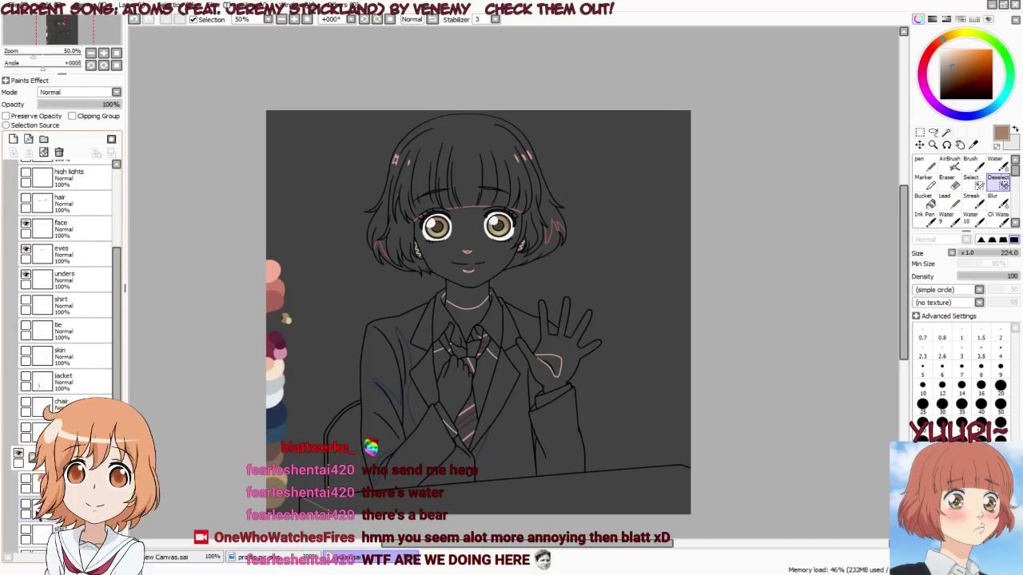
Show the desk, chair, jacket, tie, shirt, skin and hair layers in the colors folder
{"action": "scroll", "coordinate": [36, 510], "scroll_direction": "down", "scroll_amount": 5}
{"action": "left_click", "coordinate": [26, 459]}
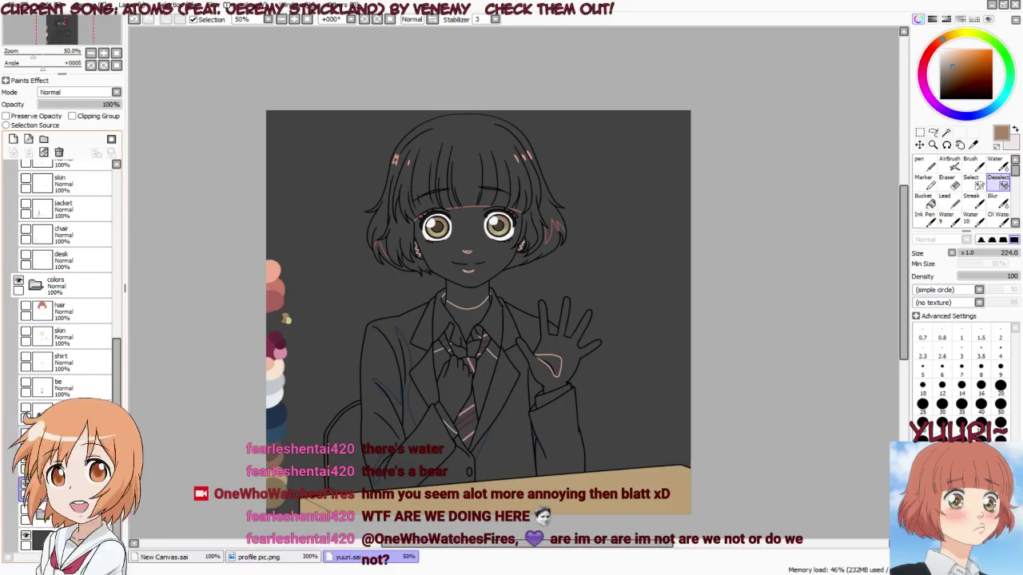
{"action": "left_click", "coordinate": [27, 433]}
{"action": "left_click", "coordinate": [29, 386]}
{"action": "left_click", "coordinate": [29, 360]}
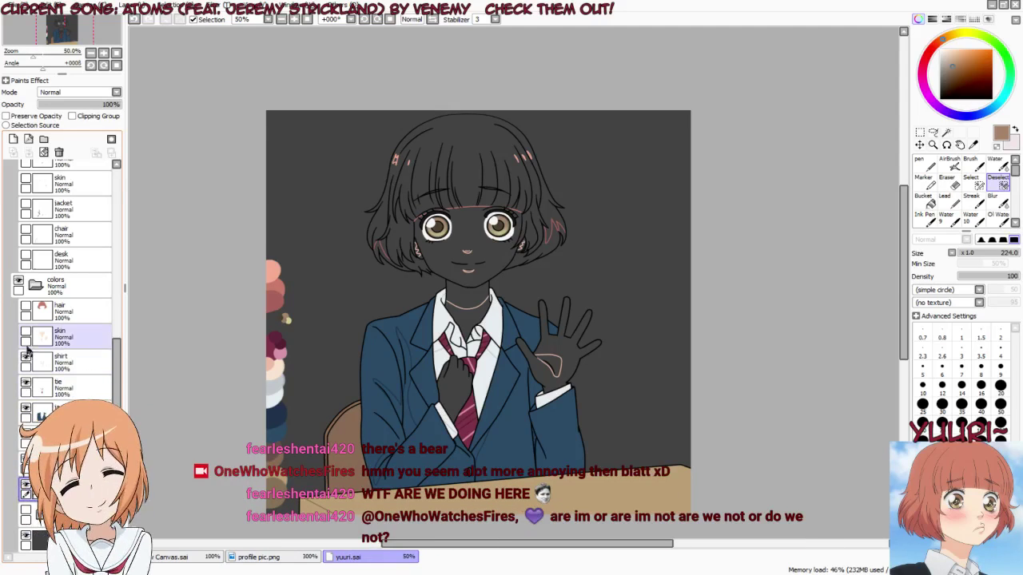
{"action": "left_click", "coordinate": [29, 334]}
{"action": "left_click", "coordinate": [29, 311]}
Show the desk, chair, jacket, skin, tie and shirt layers in the shades folder
{"action": "scroll", "coordinate": [29, 320], "scroll_direction": "up", "scroll_amount": 4}
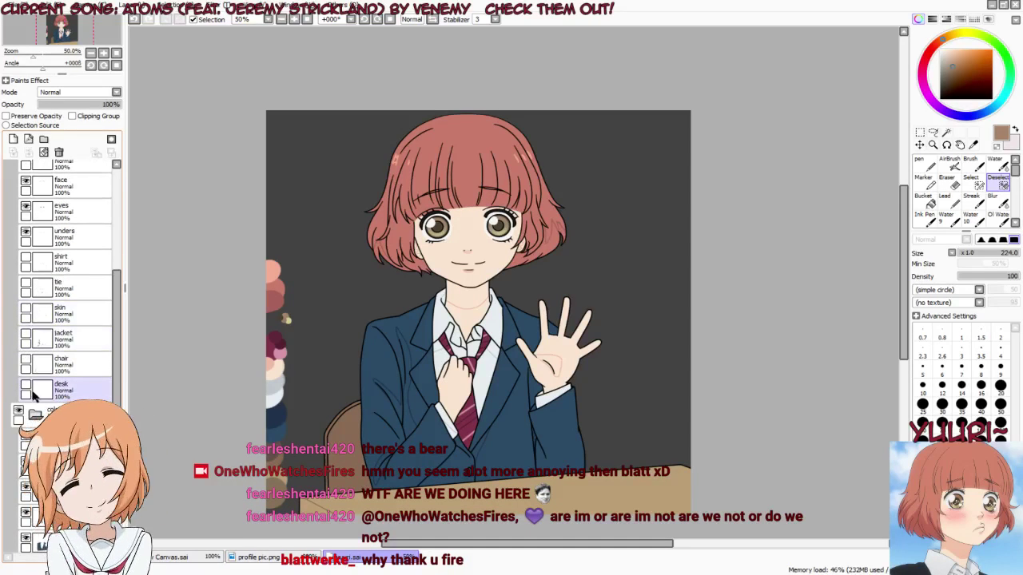
{"action": "left_click", "coordinate": [26, 336]}
{"action": "left_click", "coordinate": [26, 310]}
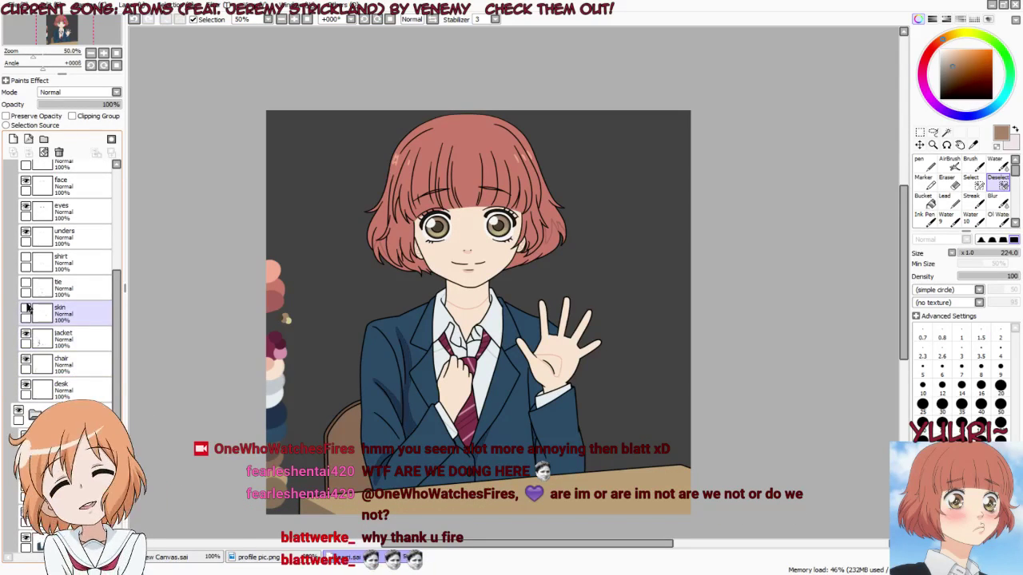
{"action": "left_click", "coordinate": [25, 285]}
{"action": "left_click", "coordinate": [26, 260]}
{"action": "left_click", "coordinate": [26, 260]}
{"action": "left_click", "coordinate": [25, 237]}
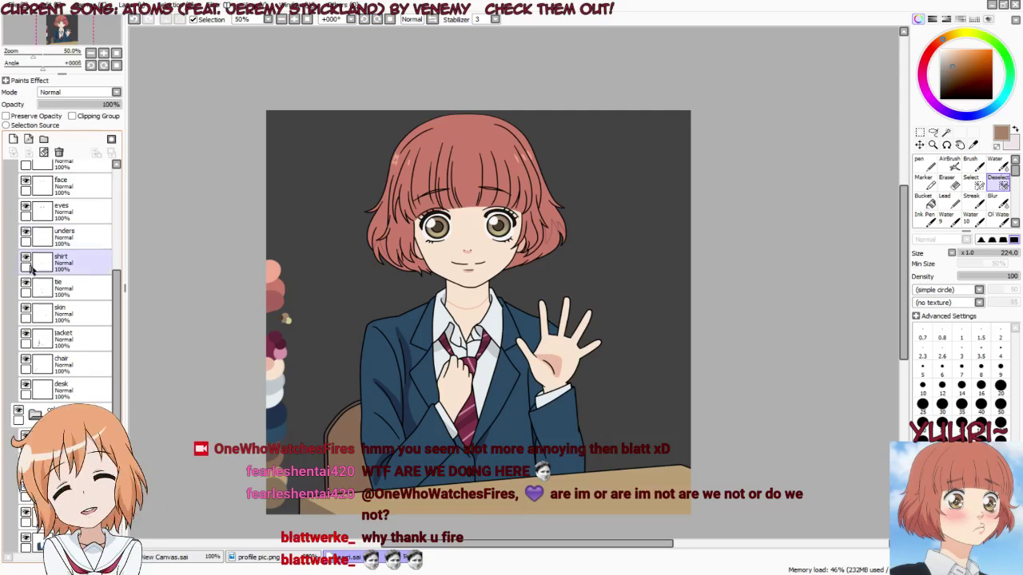
Show the hair and high lights layers in the shades folder
{"action": "scroll", "coordinate": [28, 271], "scroll_direction": "up", "scroll_amount": 3}
{"action": "left_click", "coordinate": [27, 298]}
{"action": "left_click", "coordinate": [32, 273]}
{"action": "left_click", "coordinate": [27, 249]}
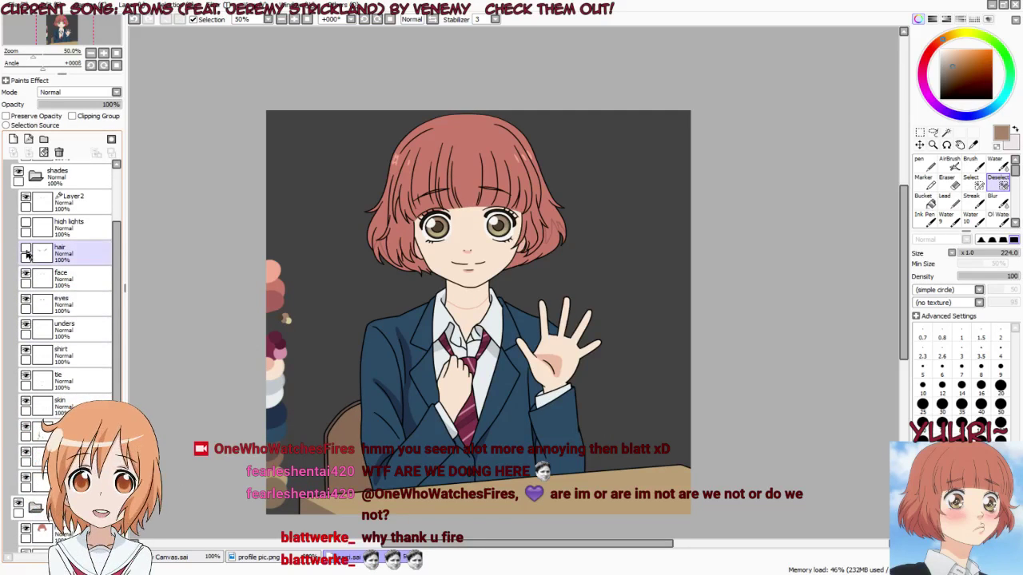
{"action": "left_click", "coordinate": [27, 236]}
Activate the skin layer in the shades folder and choose the Ink Pen for shading the neck
{"action": "left_click", "coordinate": [69, 328]}
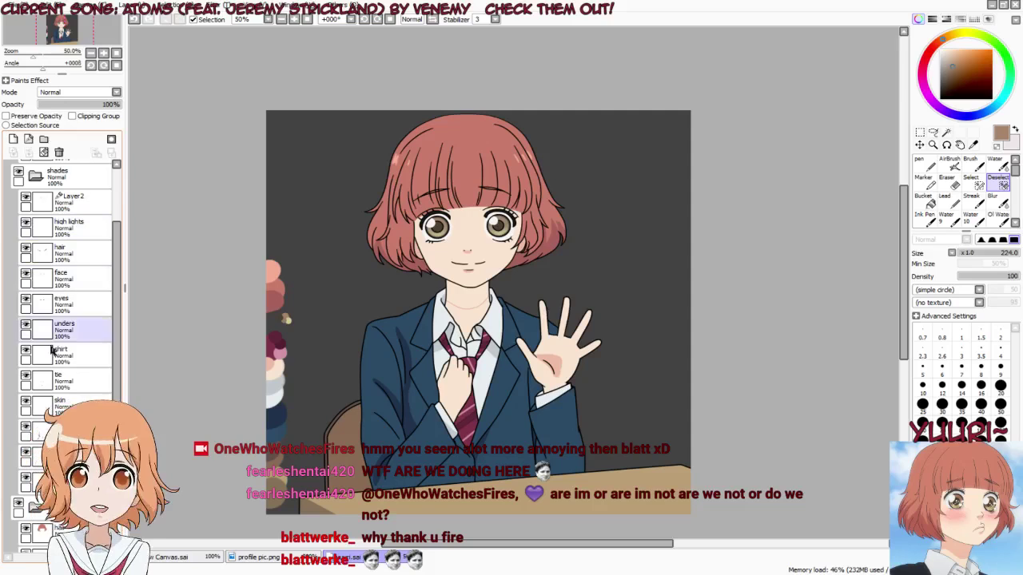
{"action": "left_click", "coordinate": [71, 383]}
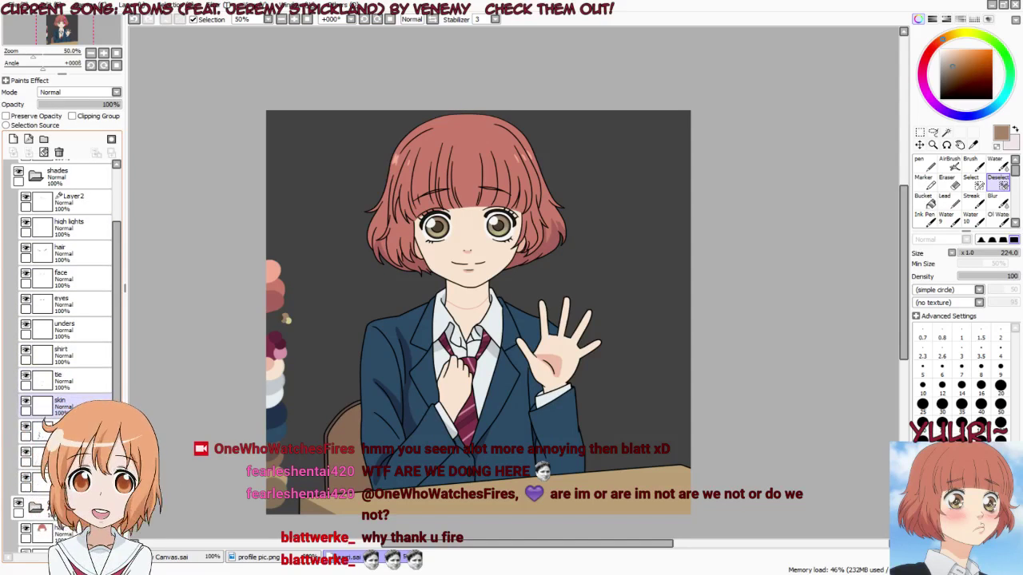
{"action": "key", "text": "Tab"}
{"action": "scroll", "coordinate": [296, 354], "scroll_direction": "up", "scroll_amount": 8}
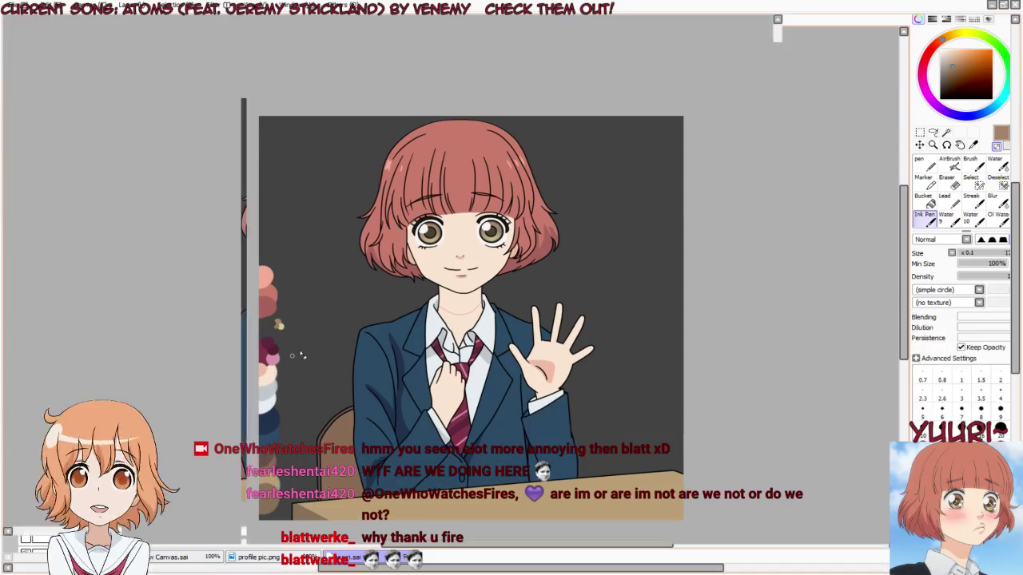
{"action": "scroll", "coordinate": [306, 141], "scroll_direction": "up", "scroll_amount": 1}
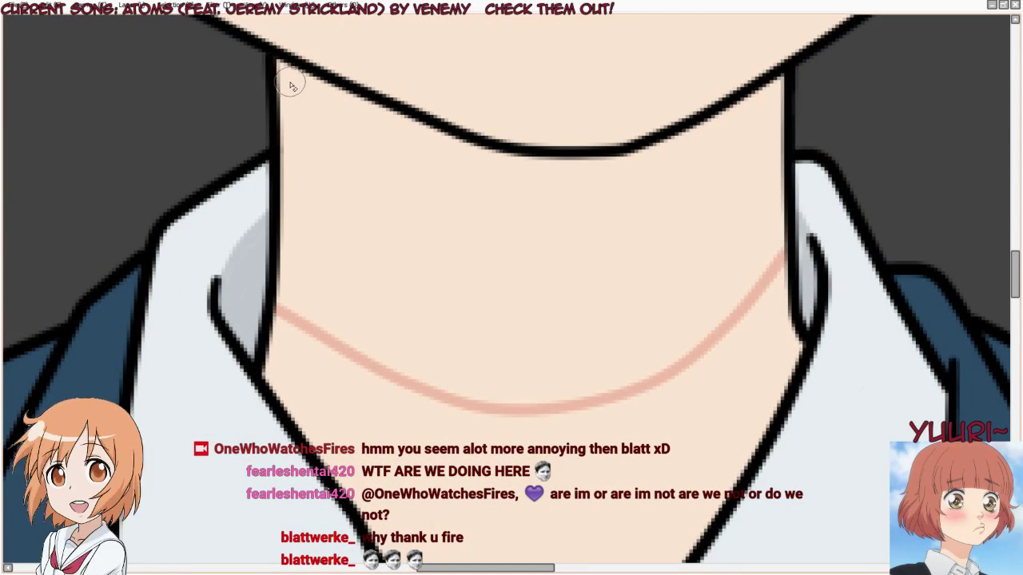
{"action": "key", "text": "Tab"}
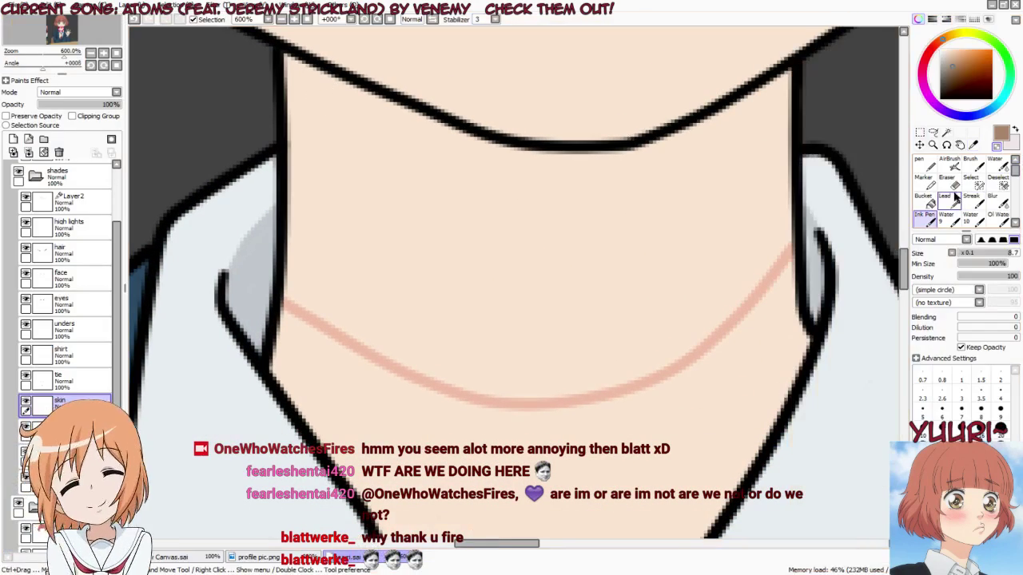
{"action": "left_click", "coordinate": [924, 199]}
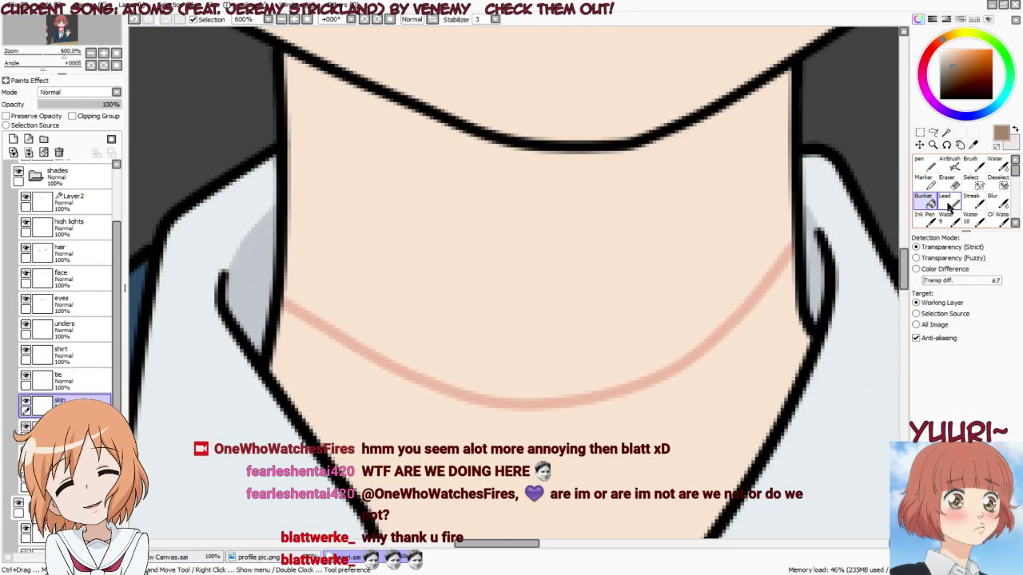
{"action": "left_click", "coordinate": [929, 222]}
{"action": "key", "text": "Tab"}
{"action": "mouse_move", "coordinate": [280, 73]}
{"action": "left_mouse_down"}
{"action": "mouse_move", "coordinate": [319, 128]}
{"action": "mouse_move", "coordinate": [295, 90]}
{"action": "left_mouse_up"}
{"action": "key", "text": "ctrl+z"}
{"action": "scroll", "coordinate": [464, 275], "scroll_direction": "down", "scroll_amount": 2}
{"action": "key", "text": "Tab"}
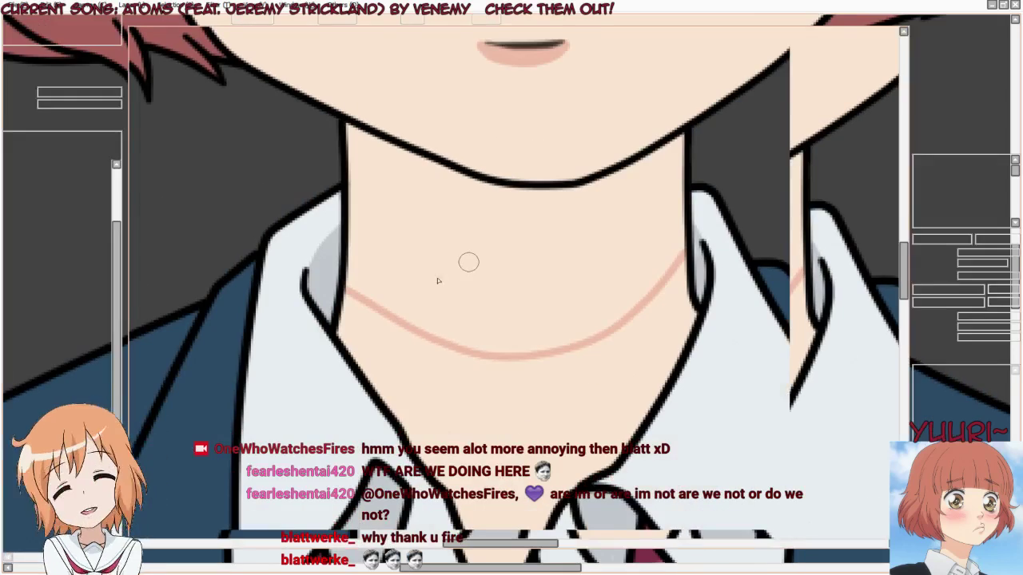
{"action": "key", "text": "Tab"}
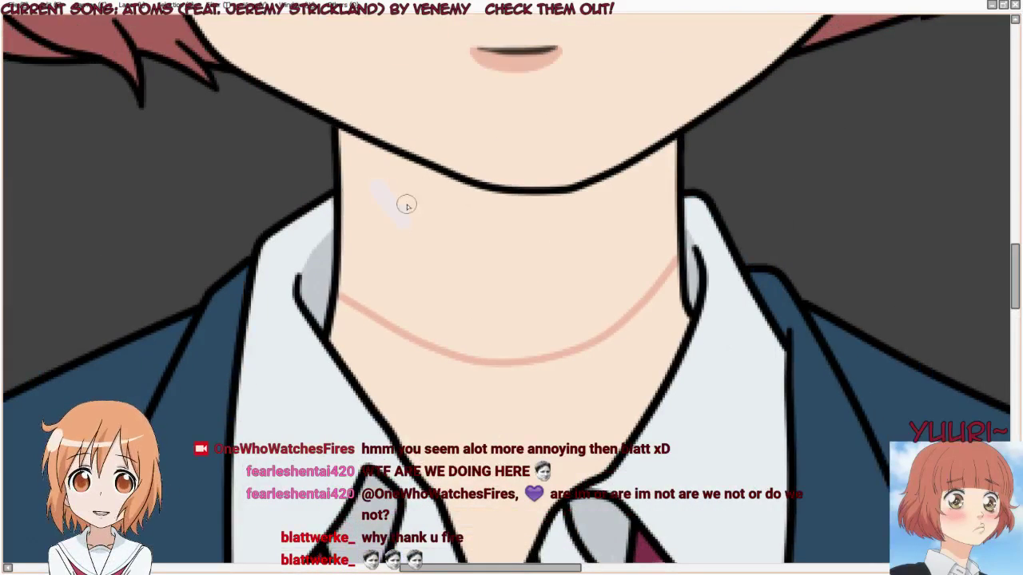
Paint a pink shadow over the neck, filling the area between the jaw and the curved pink shadow line
{"action": "scroll", "coordinate": [357, 202], "scroll_direction": "up", "scroll_amount": 1}
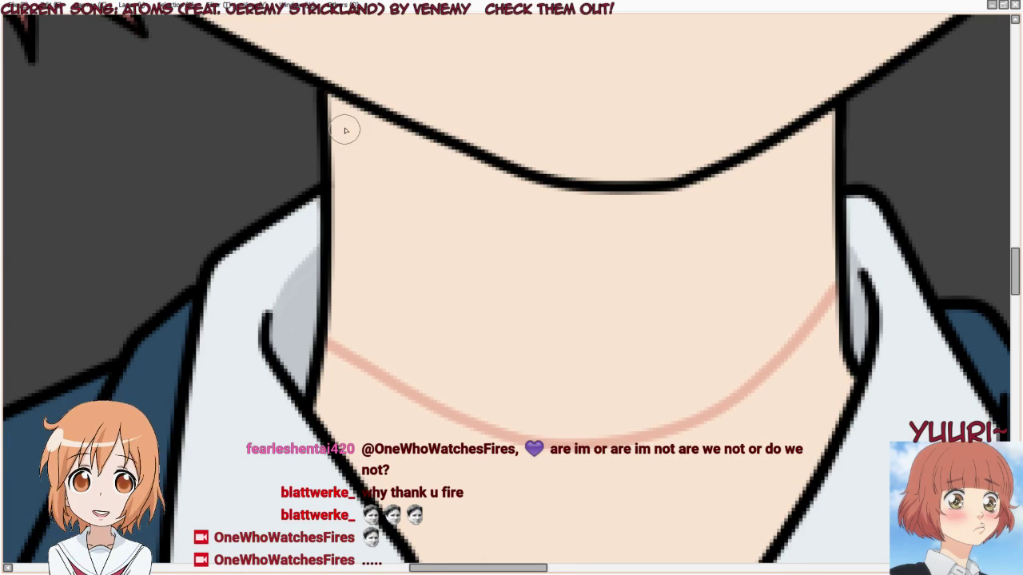
{"action": "mouse_move", "coordinate": [346, 130]}
{"action": "left_mouse_down"}
{"action": "mouse_move", "coordinate": [340, 101]}
{"action": "mouse_move", "coordinate": [375, 144]}
{"action": "mouse_move", "coordinate": [347, 133]}
{"action": "mouse_move", "coordinate": [342, 104]}
{"action": "mouse_move", "coordinate": [356, 189]}
{"action": "mouse_move", "coordinate": [348, 196]}
{"action": "mouse_move", "coordinate": [343, 141]}
{"action": "mouse_move", "coordinate": [351, 276]}
{"action": "mouse_move", "coordinate": [333, 228]}
{"action": "mouse_move", "coordinate": [345, 321]}
{"action": "mouse_move", "coordinate": [337, 342]}
{"action": "mouse_move", "coordinate": [367, 345]}
{"action": "mouse_move", "coordinate": [410, 385]}
{"action": "mouse_move", "coordinate": [361, 330]}
{"action": "mouse_move", "coordinate": [479, 406]}
{"action": "left_mouse_up"}
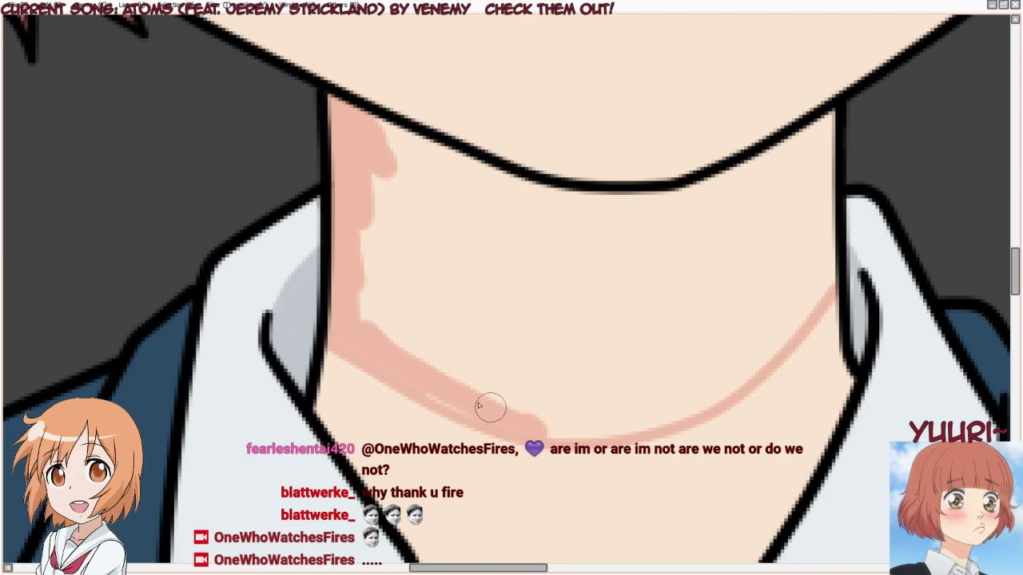
{"action": "mouse_move", "coordinate": [431, 304]}
{"action": "left_mouse_down"}
{"action": "mouse_move", "coordinate": [368, 237]}
{"action": "mouse_move", "coordinate": [469, 366]}
{"action": "mouse_move", "coordinate": [569, 392]}
{"action": "mouse_move", "coordinate": [656, 378]}
{"action": "mouse_move", "coordinate": [738, 338]}
{"action": "mouse_move", "coordinate": [786, 268]}
{"action": "mouse_move", "coordinate": [787, 208]}
{"action": "mouse_move", "coordinate": [673, 244]}
{"action": "mouse_move", "coordinate": [483, 226]}
{"action": "mouse_move", "coordinate": [400, 187]}
{"action": "mouse_move", "coordinate": [507, 274]}
{"action": "mouse_move", "coordinate": [566, 296]}
{"action": "mouse_move", "coordinate": [603, 333]}
{"action": "left_mouse_up"}
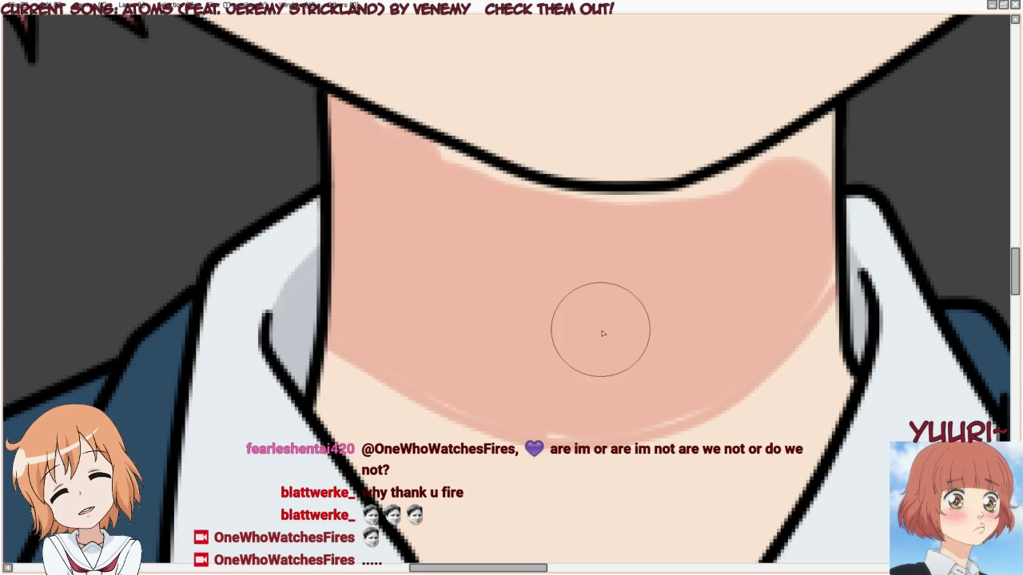
Fill the remaining gaps in the pink neck shadow along the jaw line, neck edge and lower curve with a smaller brush
{"action": "key", "text": "bracketleft"}
{"action": "key", "text": "bracketleft"}
{"action": "key", "text": "bracketleft"}
{"action": "key", "text": "bracketleft"}
{"action": "key", "text": "bracketleft"}
{"action": "key", "text": "bracketleft"}
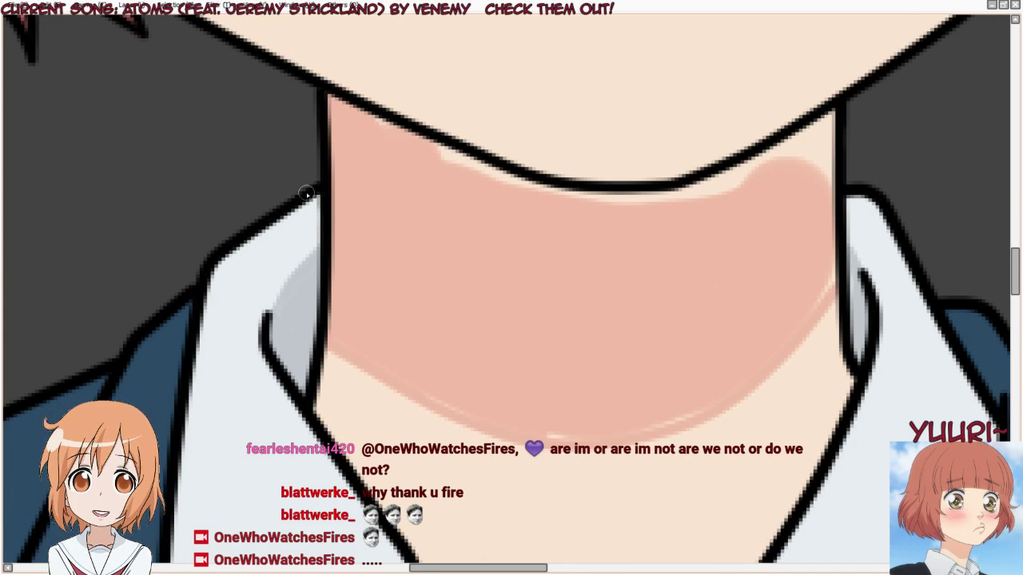
{"action": "key", "text": "Tab"}
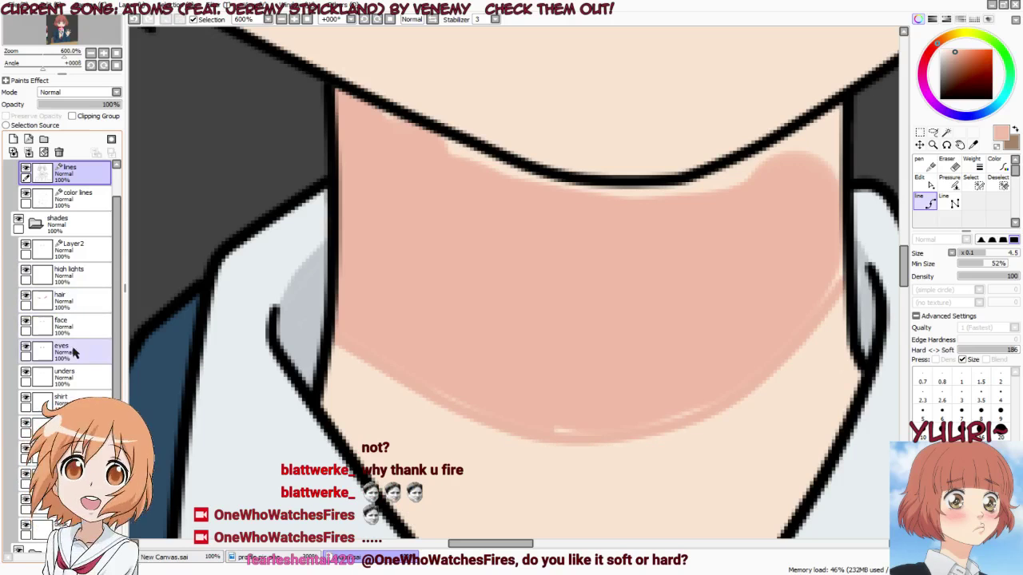
{"action": "key", "text": "Tab"}
{"action": "mouse_move", "coordinate": [367, 111]}
{"action": "left_mouse_down"}
{"action": "mouse_move", "coordinate": [528, 191]}
{"action": "mouse_move", "coordinate": [646, 208]}
{"action": "mouse_move", "coordinate": [574, 204]}
{"action": "mouse_move", "coordinate": [707, 189]}
{"action": "mouse_move", "coordinate": [637, 205]}
{"action": "mouse_move", "coordinate": [746, 184]}
{"action": "mouse_move", "coordinate": [690, 200]}
{"action": "mouse_move", "coordinate": [826, 133]}
{"action": "mouse_move", "coordinate": [832, 119]}
{"action": "mouse_move", "coordinate": [810, 205]}
{"action": "mouse_move", "coordinate": [826, 147]}
{"action": "mouse_move", "coordinate": [816, 227]}
{"action": "mouse_move", "coordinate": [822, 157]}
{"action": "mouse_move", "coordinate": [815, 211]}
{"action": "mouse_move", "coordinate": [802, 170]}
{"action": "mouse_move", "coordinate": [812, 285]}
{"action": "mouse_move", "coordinate": [821, 252]}
{"action": "mouse_move", "coordinate": [824, 290]}
{"action": "mouse_move", "coordinate": [760, 358]}
{"action": "left_mouse_up"}
{"action": "mouse_move", "coordinate": [706, 411]}
{"action": "left_mouse_down"}
{"action": "mouse_move", "coordinate": [608, 430]}
{"action": "mouse_move", "coordinate": [532, 426]}
{"action": "mouse_move", "coordinate": [590, 426]}
{"action": "mouse_move", "coordinate": [571, 431]}
{"action": "mouse_move", "coordinate": [481, 417]}
{"action": "mouse_move", "coordinate": [407, 375]}
{"action": "left_mouse_up"}
Erase the uneven patch along the neck shadow's lower curve and repaint it in solid pink
{"action": "key", "text": "e"}
{"action": "left_click_drag", "start_coordinate": [641, 425], "coordinate": [751, 394]}
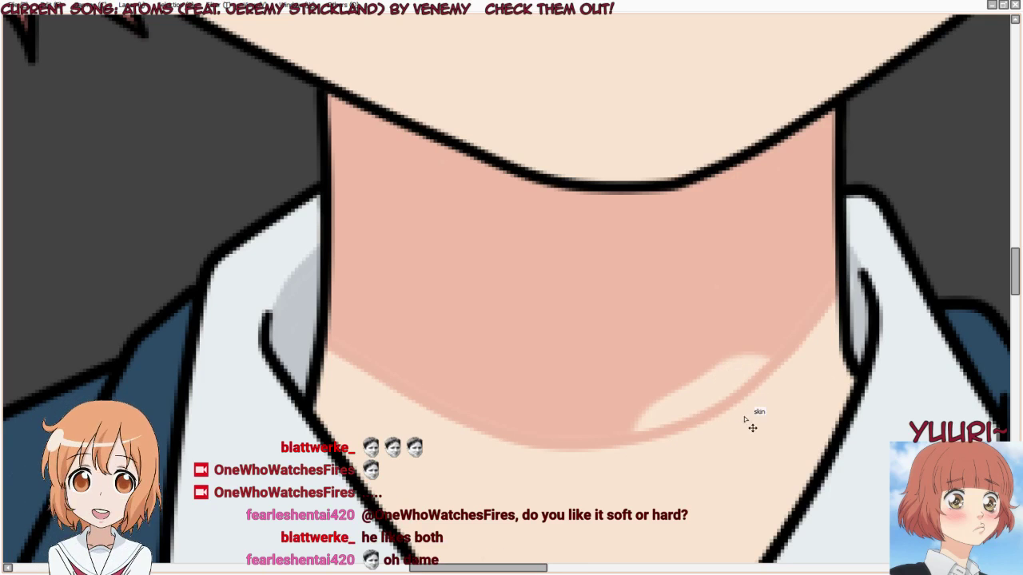
{"action": "key", "text": "b"}
{"action": "mouse_move", "coordinate": [764, 345]}
{"action": "left_mouse_down"}
{"action": "mouse_move", "coordinate": [688, 409]}
{"action": "mouse_move", "coordinate": [595, 432]}
{"action": "left_mouse_up"}
{"action": "left_click_drag", "start_coordinate": [668, 397], "coordinate": [735, 354]}
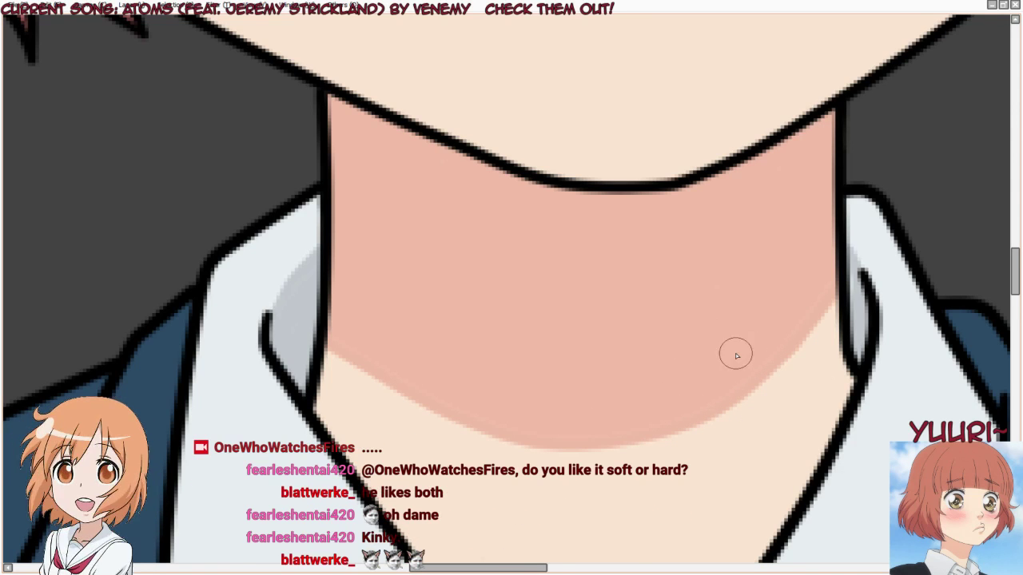
Paint a darker hair shade between the outlines of the eyebrow on the picture's left side, undoing the first stroke
{"action": "scroll", "coordinate": [641, 235], "scroll_direction": "down", "scroll_amount": 1}
{"action": "scroll", "coordinate": [641, 235], "scroll_direction": "down", "scroll_amount": 4}
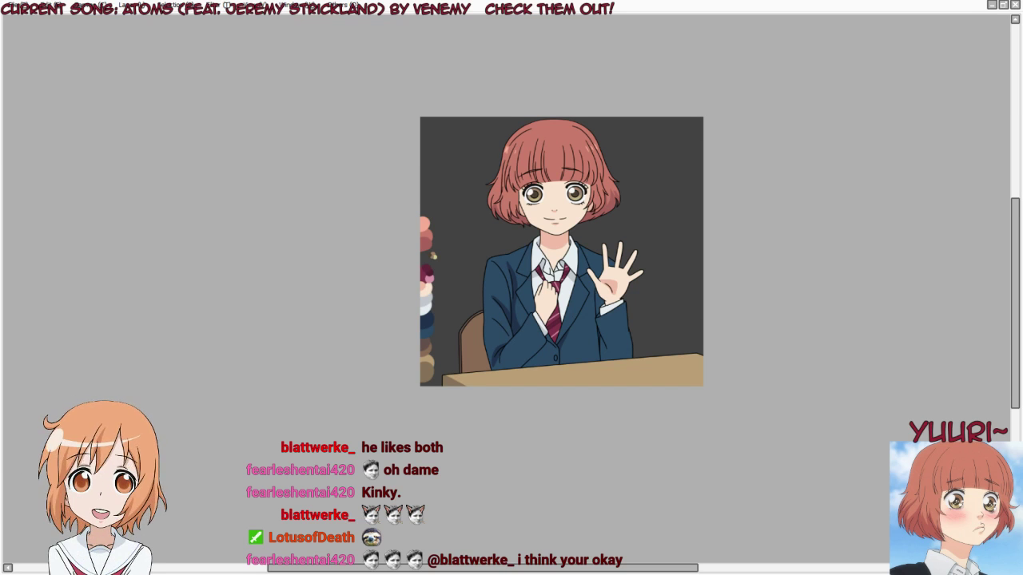
{"action": "key", "text": "Tab"}
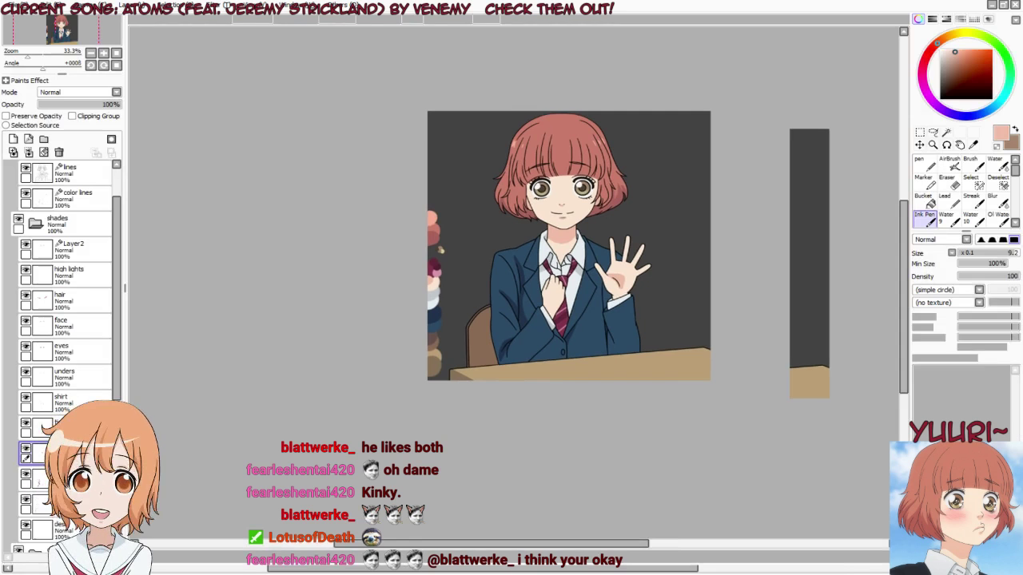
{"action": "key", "text": "Tab"}
{"action": "scroll", "coordinate": [617, 140], "scroll_direction": "up", "scroll_amount": 3}
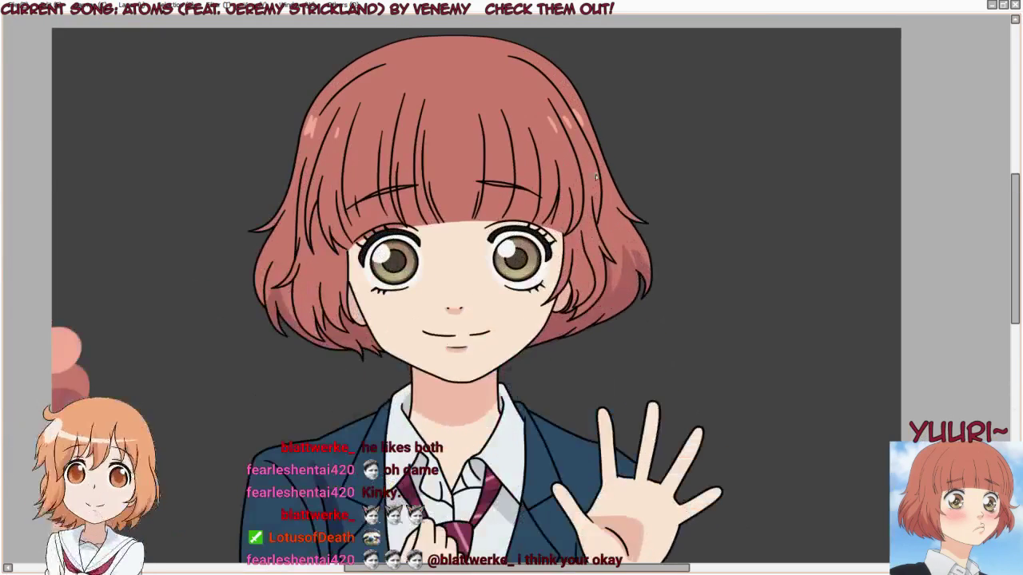
{"action": "scroll", "coordinate": [398, 203], "scroll_direction": "up", "scroll_amount": 1}
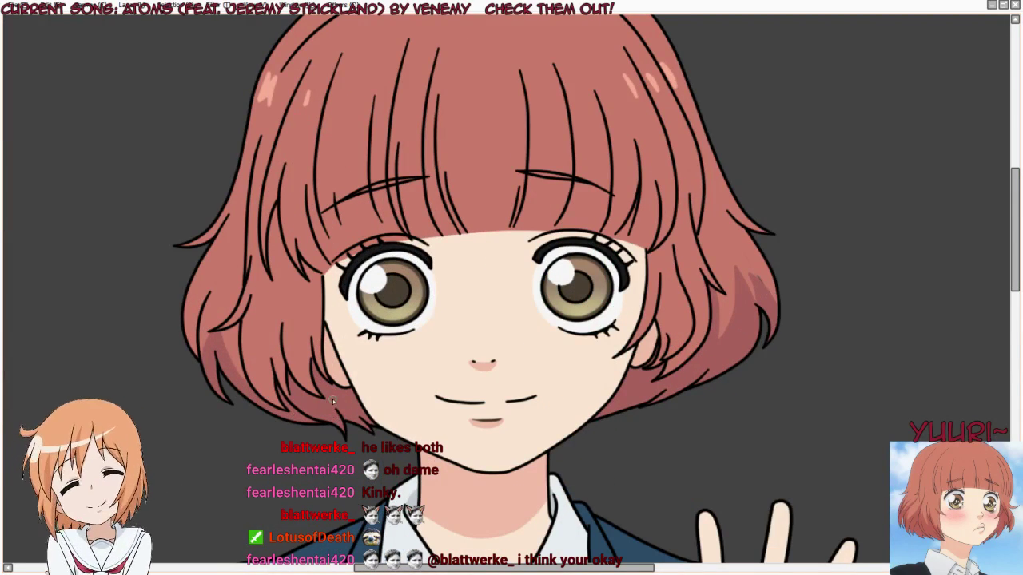
{"action": "key", "text": "Tab"}
{"action": "key", "text": "Tab"}
{"action": "scroll", "coordinate": [376, 204], "scroll_direction": "up", "scroll_amount": 2}
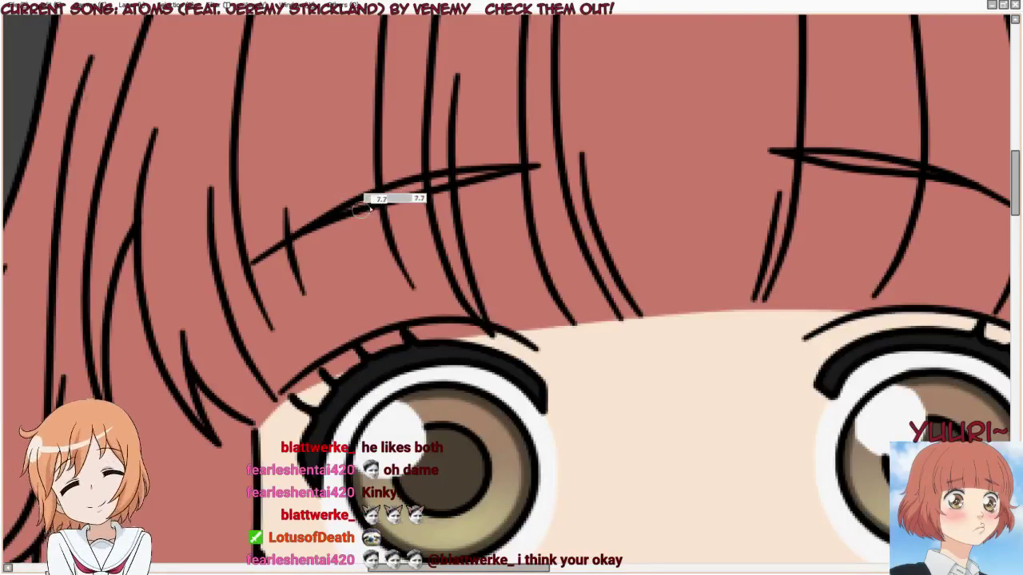
{"action": "scroll", "coordinate": [363, 208], "scroll_direction": "up", "scroll_amount": 1}
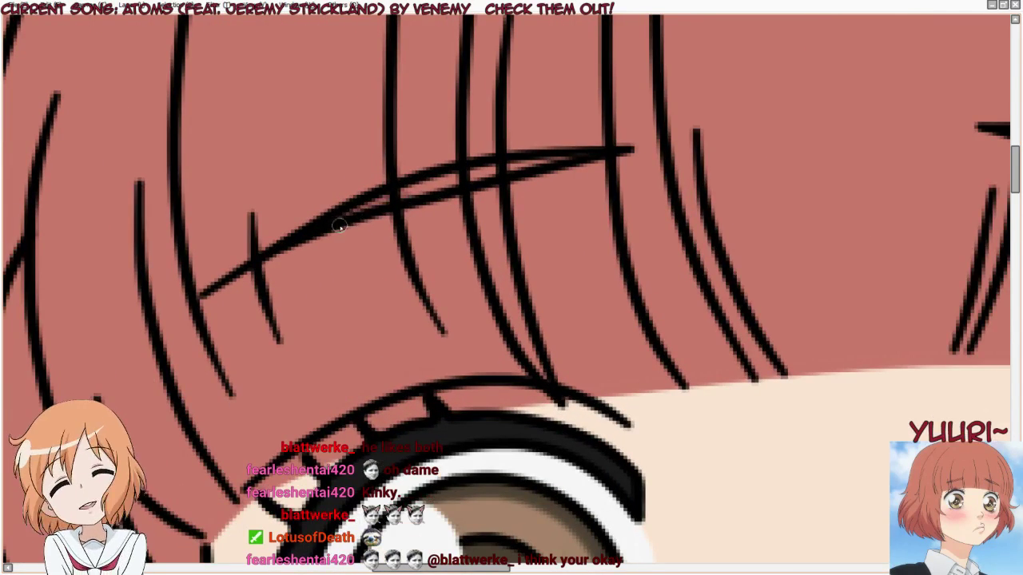
{"action": "left_click_drag", "start_coordinate": [406, 207], "coordinate": [460, 195]}
{"action": "key", "text": "ctrl+z"}
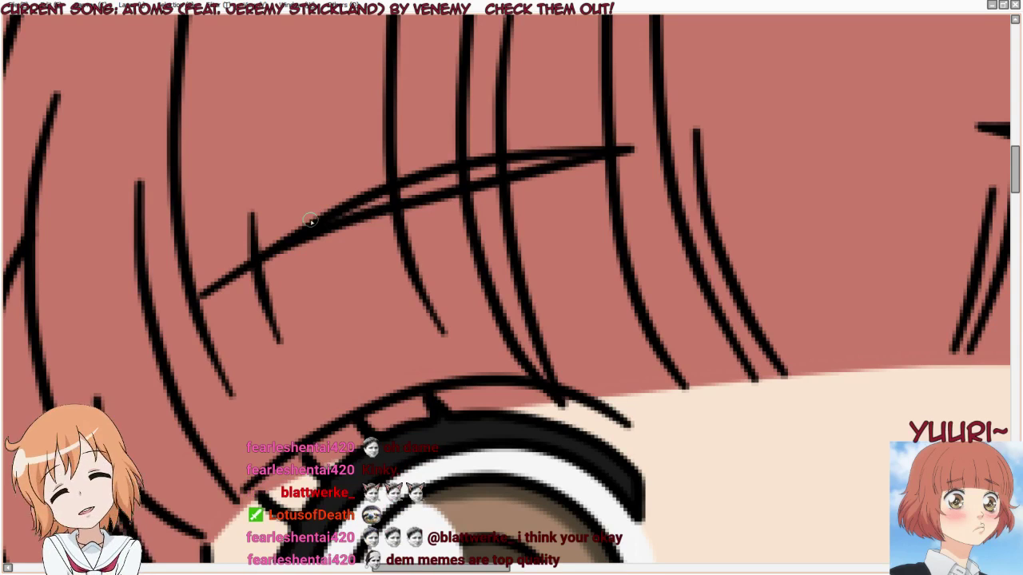
{"action": "mouse_move", "coordinate": [347, 216]}
{"action": "left_mouse_down"}
{"action": "mouse_move", "coordinate": [460, 173]}
{"action": "mouse_move", "coordinate": [518, 169]}
{"action": "left_mouse_up"}
{"action": "scroll", "coordinate": [153, 254], "scroll_direction": "down", "scroll_amount": 2}
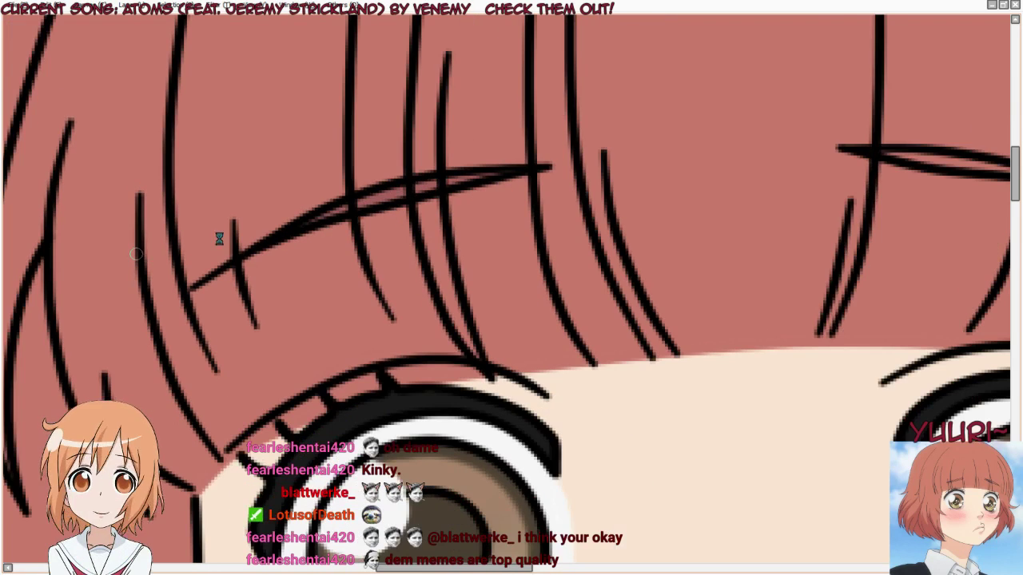
{"action": "scroll", "coordinate": [548, 212], "scroll_direction": "down", "scroll_amount": 1}
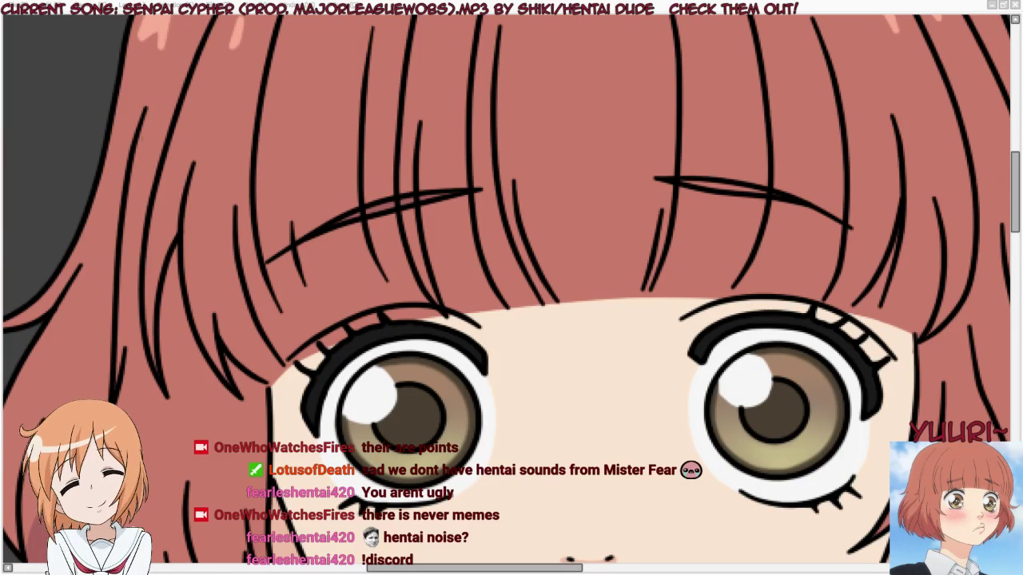
{"action": "scroll", "coordinate": [428, 253], "scroll_direction": "down", "scroll_amount": 5}
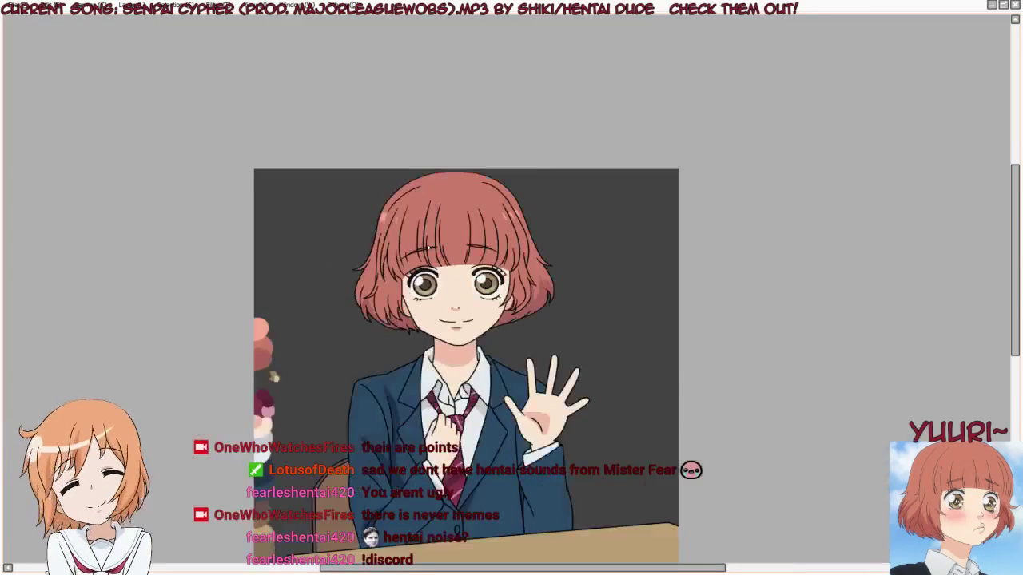
{"action": "key", "text": "Tab"}
{"action": "key", "text": "Tab"}
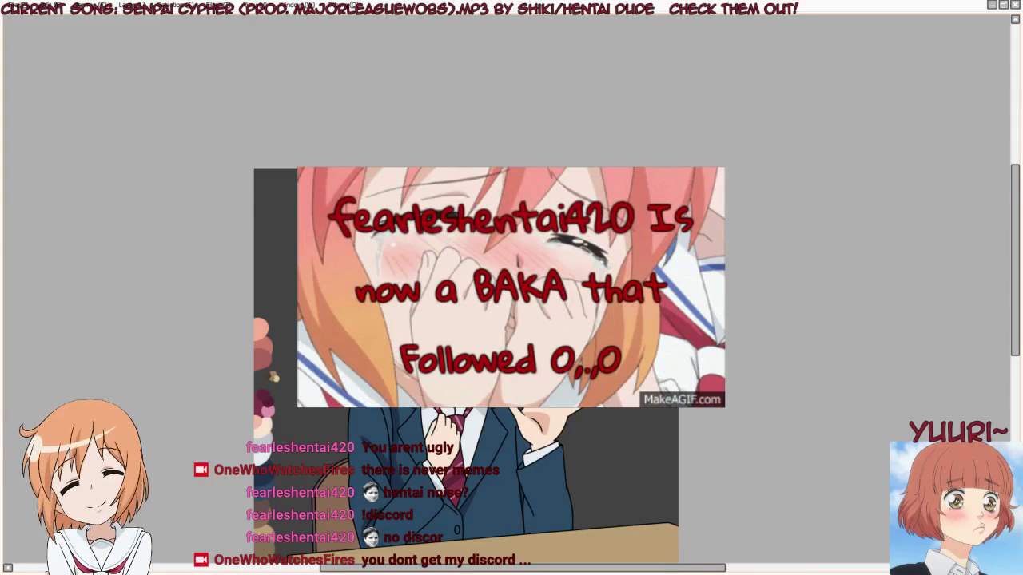
{"action": "scroll", "coordinate": [512, 288], "scroll_direction": "down", "scroll_amount": 3}
{"action": "scroll", "coordinate": [511, 288], "scroll_direction": "up", "scroll_amount": 4}
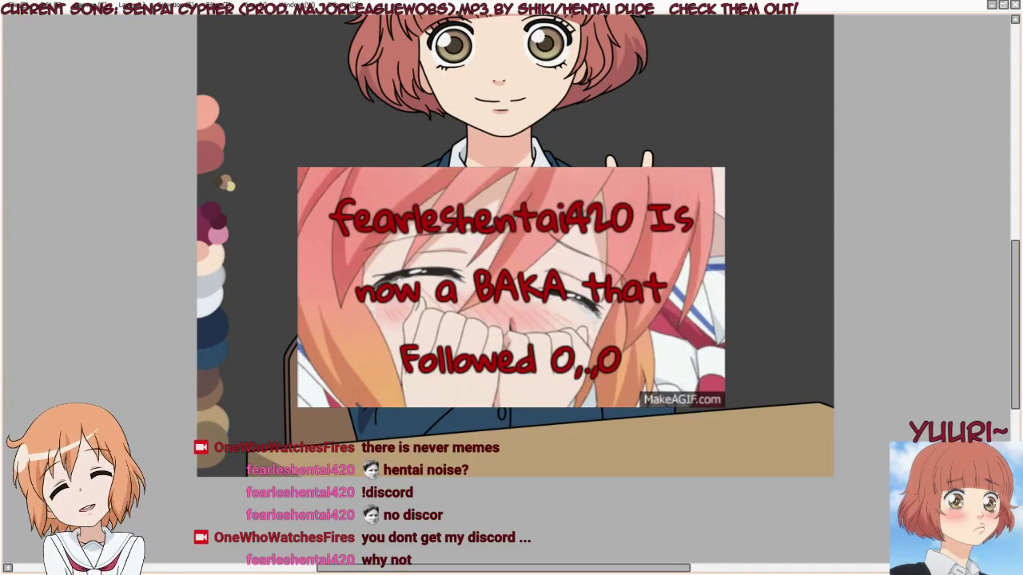
{"action": "scroll", "coordinate": [415, 383], "scroll_direction": "down", "scroll_amount": 1}
Hide the color swatches layer and the dark background layer
{"action": "key", "text": "Tab"}
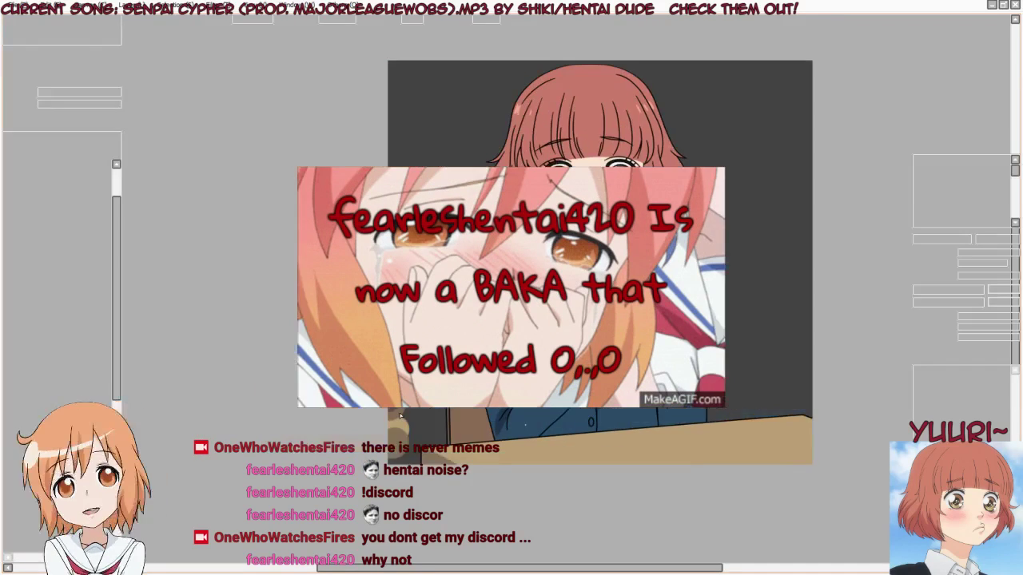
{"action": "scroll", "coordinate": [64, 271], "scroll_direction": "down", "scroll_amount": 5}
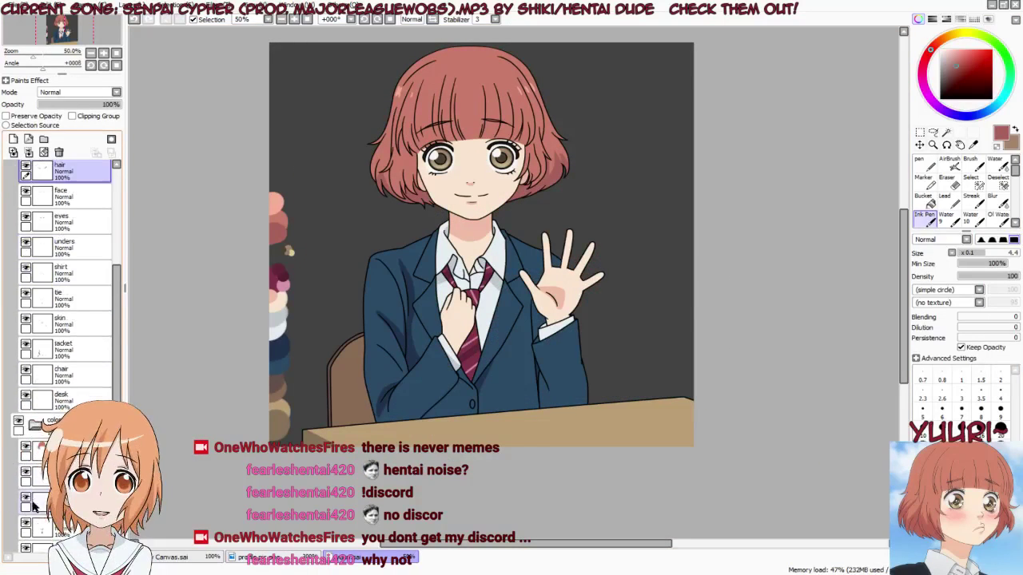
{"action": "left_click", "coordinate": [26, 485]}
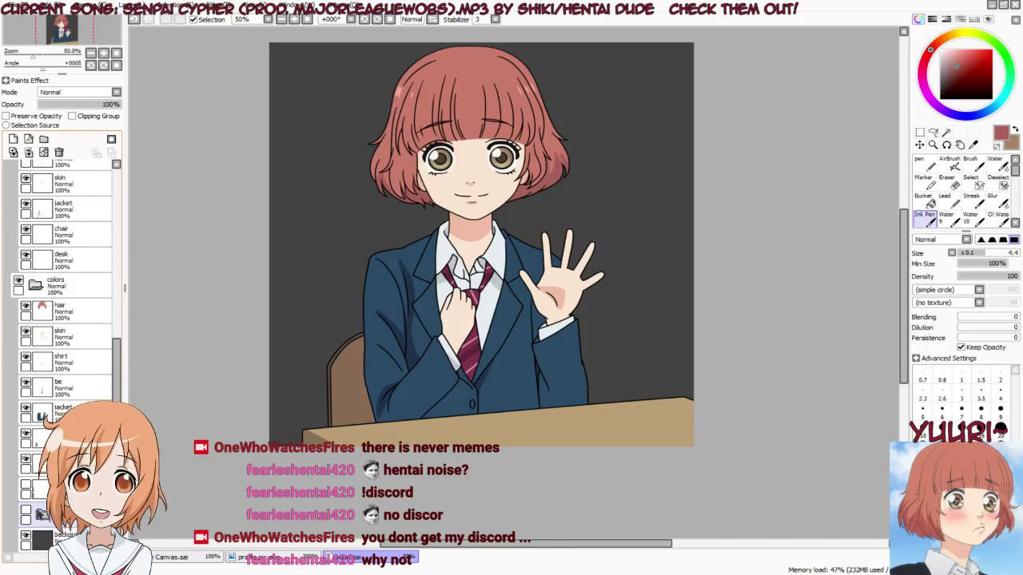
{"action": "left_click", "coordinate": [26, 535]}
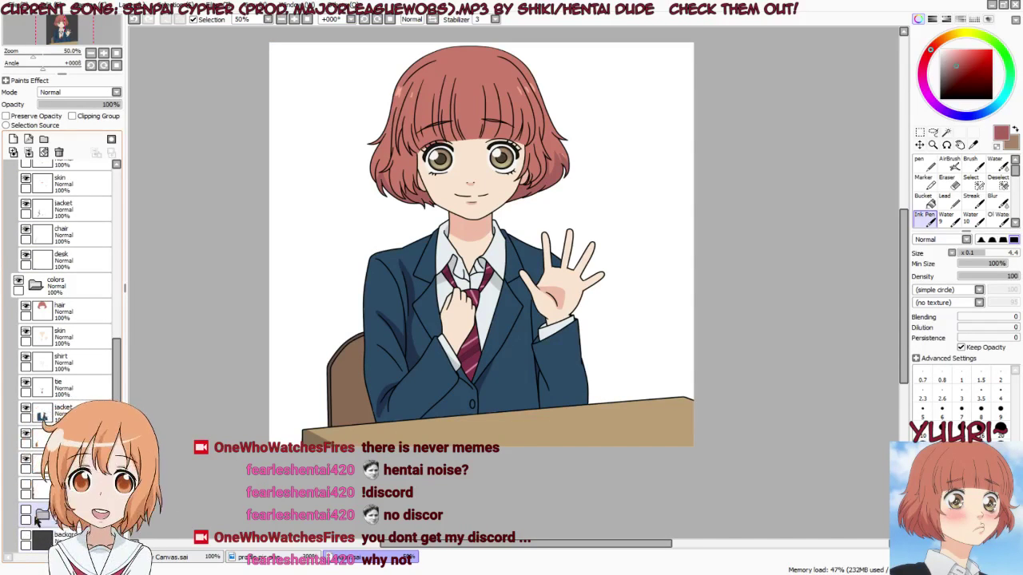
Collapse the colors, shades and lines folders inside the everything folder
{"action": "left_click", "coordinate": [33, 320]}
{"action": "left_click", "coordinate": [34, 287]}
{"action": "left_click", "coordinate": [38, 346]}
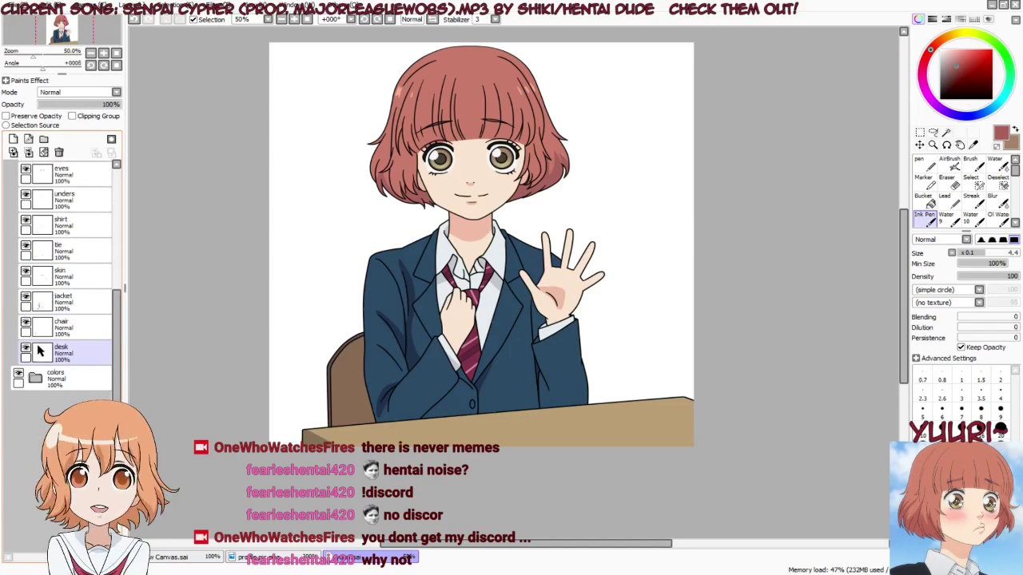
{"action": "scroll", "coordinate": [39, 343], "scroll_direction": "up", "scroll_amount": 5}
{"action": "left_click", "coordinate": [38, 275]}
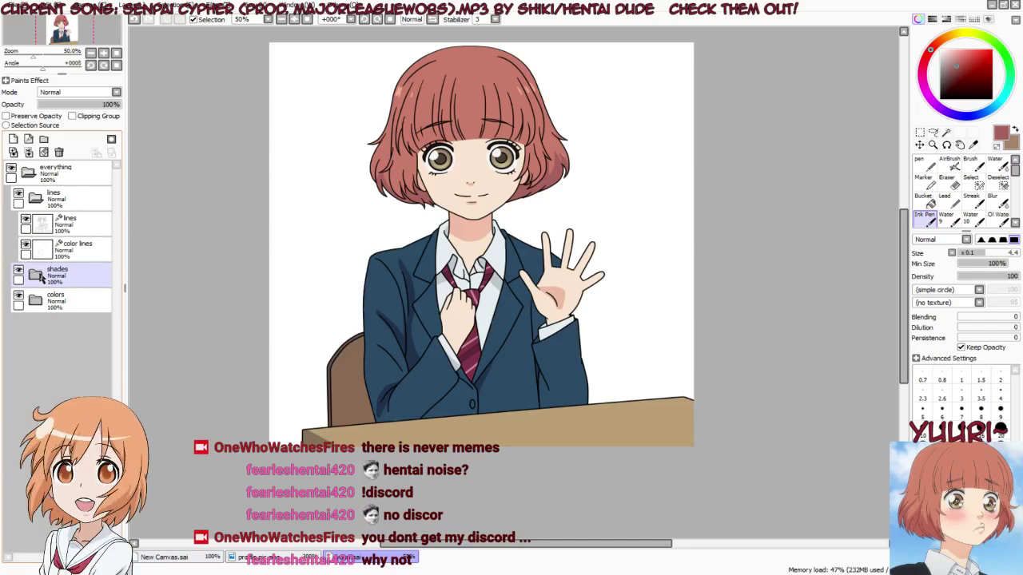
{"action": "left_click", "coordinate": [40, 224]}
{"action": "left_click", "coordinate": [35, 198]}
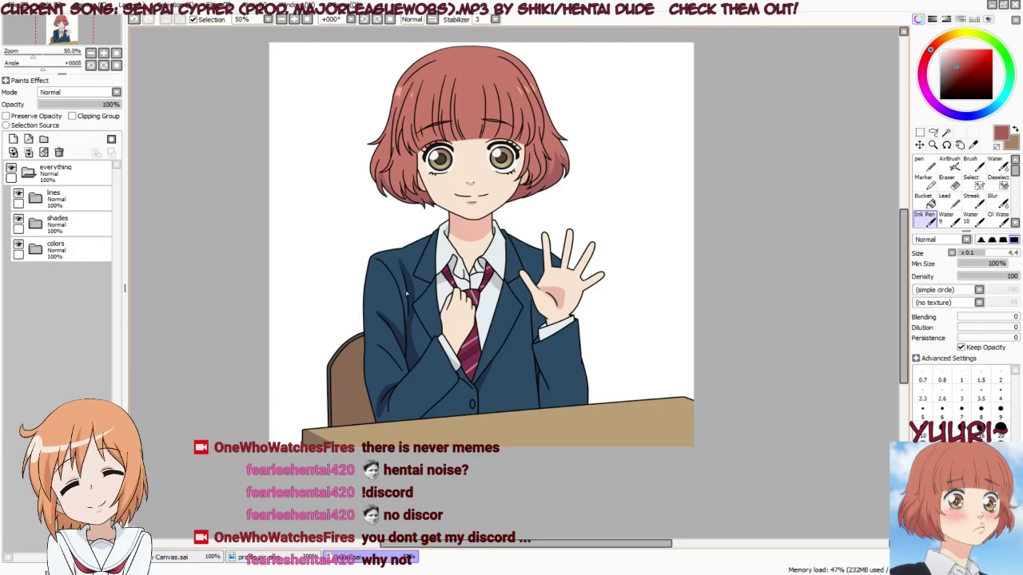
Expand the colors folder and check the face against the white canvas
{"action": "key", "text": "Tab"}
{"action": "key", "text": "Tab"}
{"action": "left_click", "coordinate": [37, 249]}
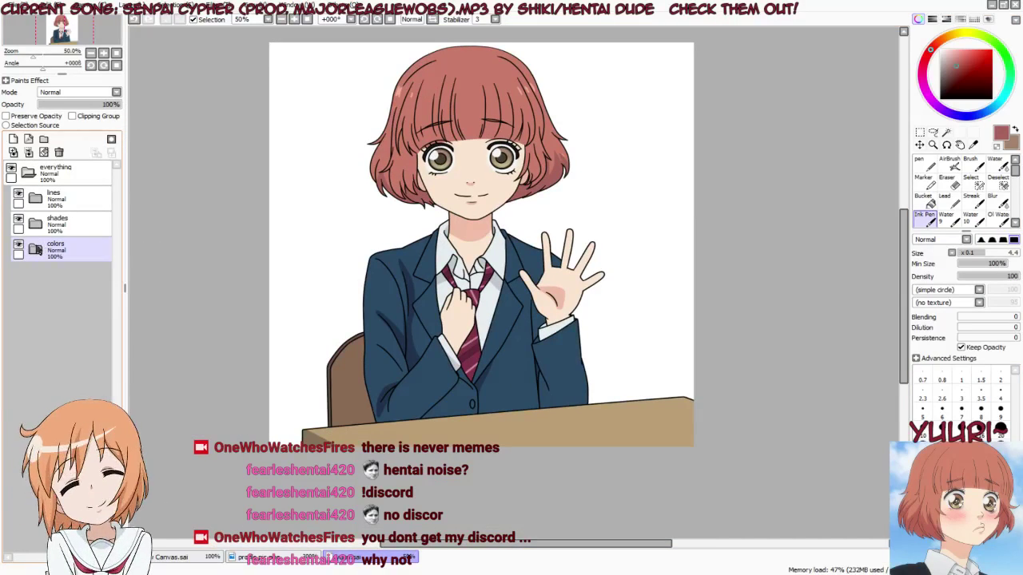
{"action": "left_click", "coordinate": [35, 250]}
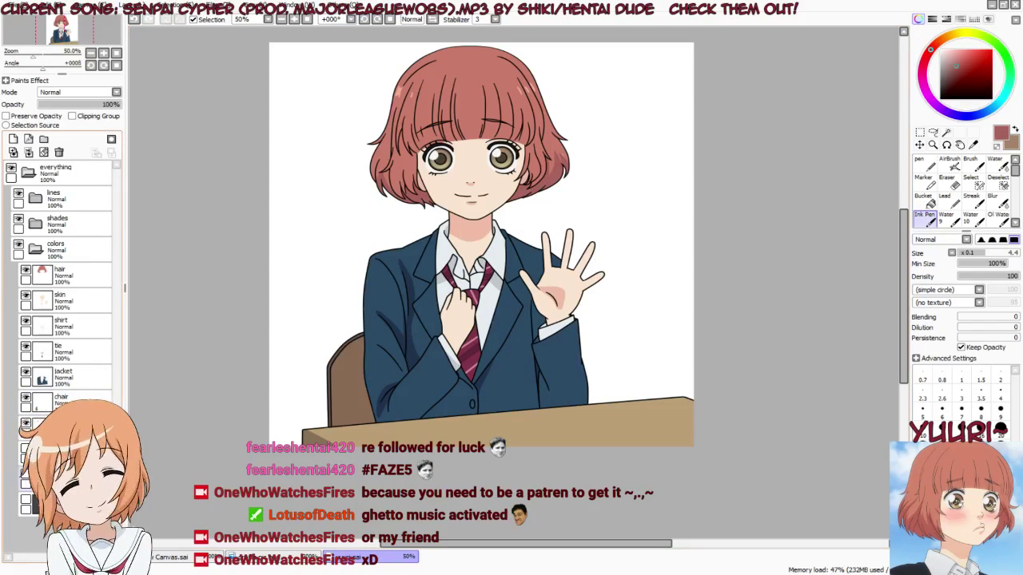
{"action": "scroll", "coordinate": [529, 159], "scroll_direction": "up", "scroll_amount": 2}
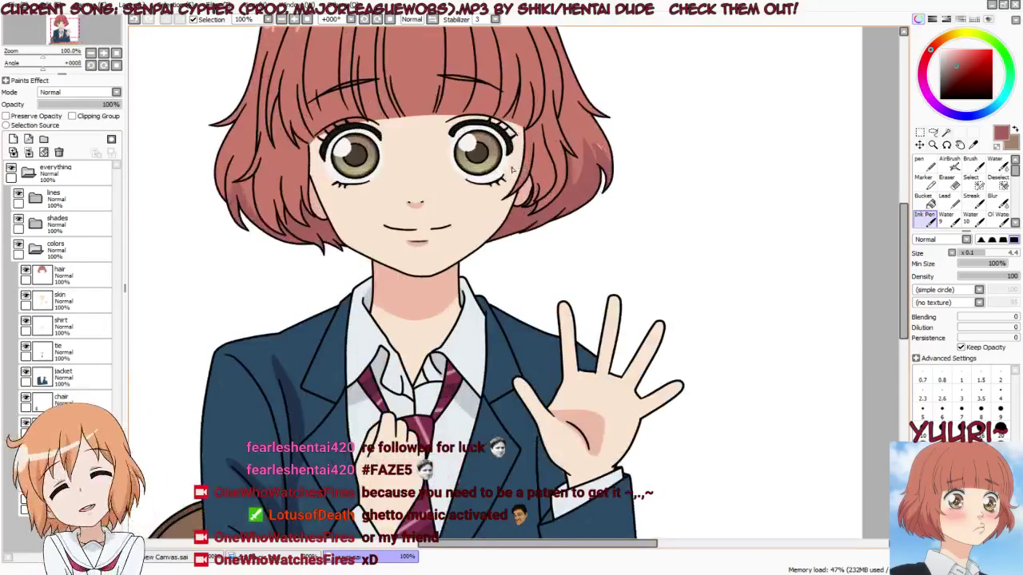
{"action": "scroll", "coordinate": [524, 180], "scroll_direction": "down", "scroll_amount": 1}
{"action": "scroll", "coordinate": [462, 162], "scroll_direction": "up", "scroll_amount": 3}
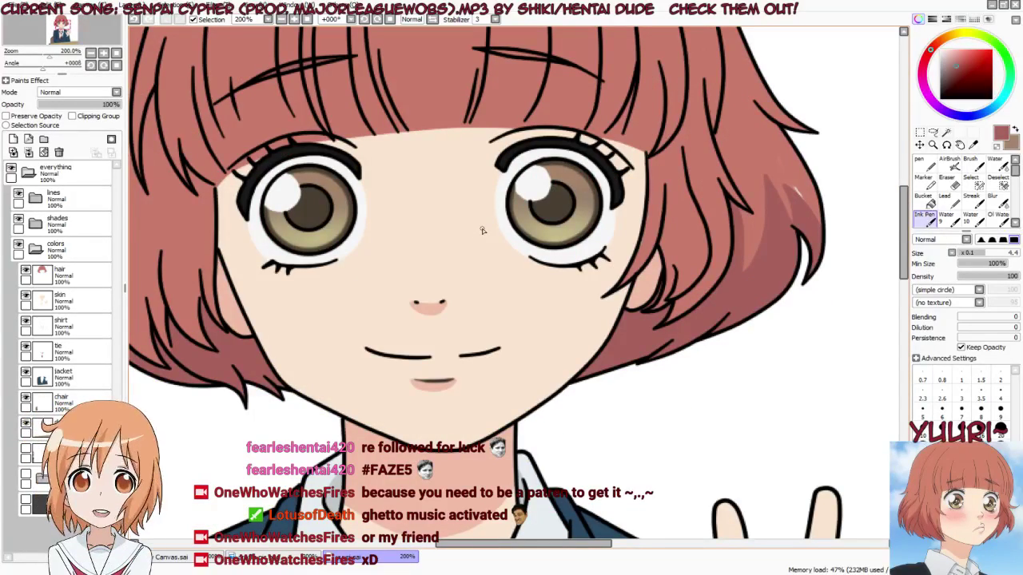
{"action": "scroll", "coordinate": [482, 230], "scroll_direction": "down", "scroll_amount": 5}
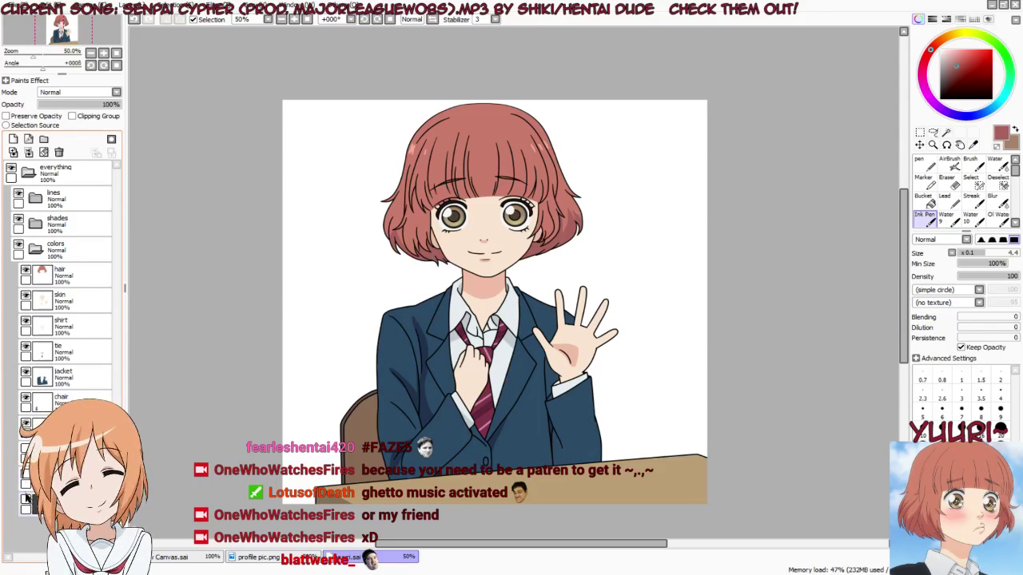
Show the dark background layer to view the whole drawing against it, and hide it again
{"action": "left_click", "coordinate": [26, 497]}
{"action": "key", "text": "Tab"}
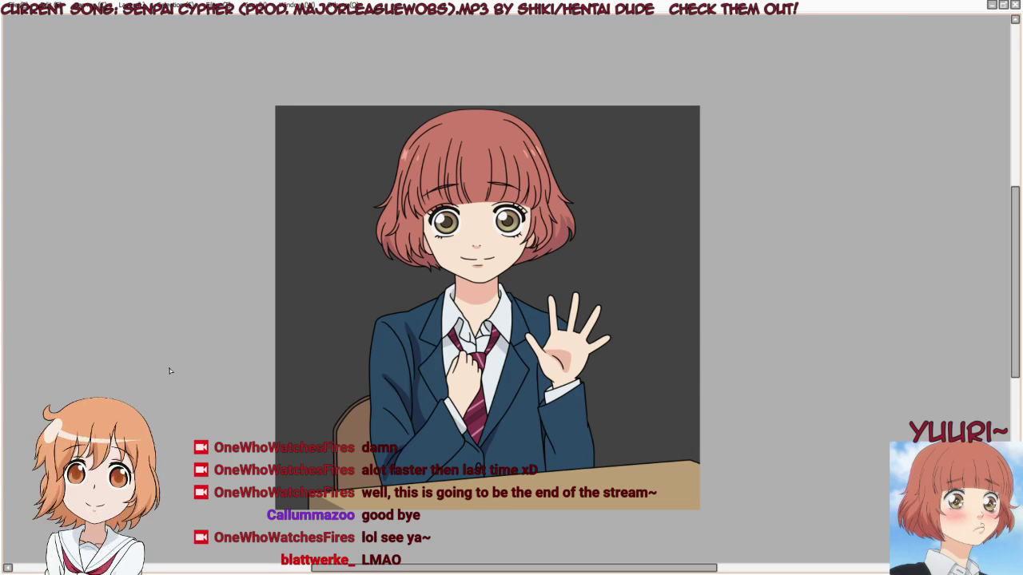
{"action": "key", "text": "Tab"}
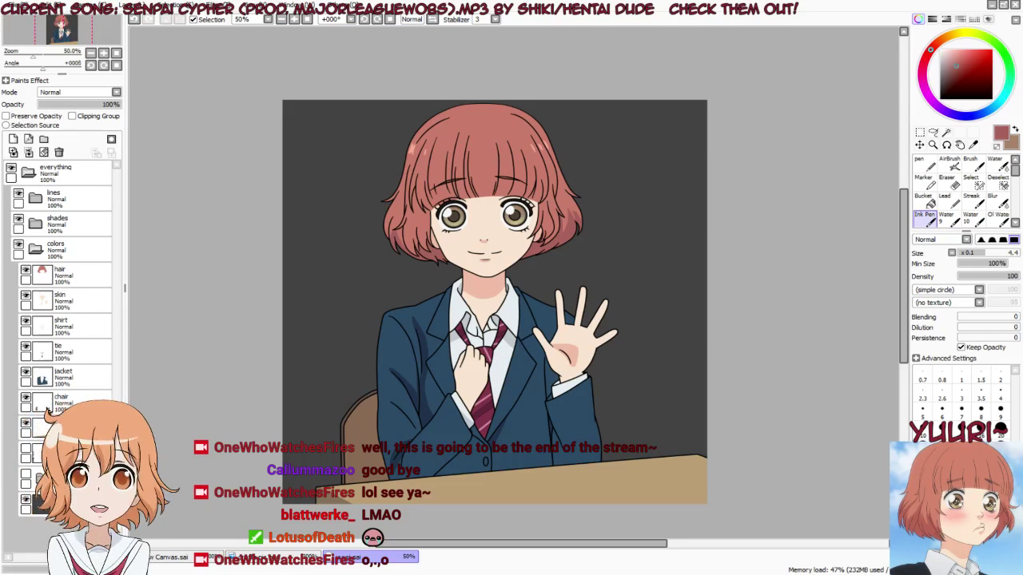
{"action": "left_click", "coordinate": [24, 502]}
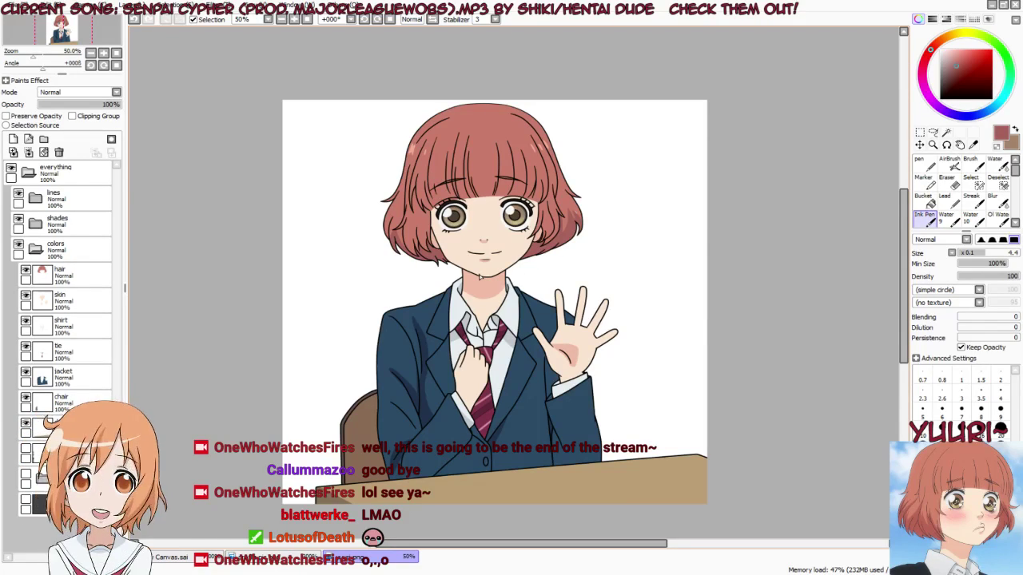
Pick the base hair color on the hair layer in the colors folder and paint over the white gap in the right-hand hair
{"action": "scroll", "coordinate": [545, 226], "scroll_direction": "up", "scroll_amount": 4}
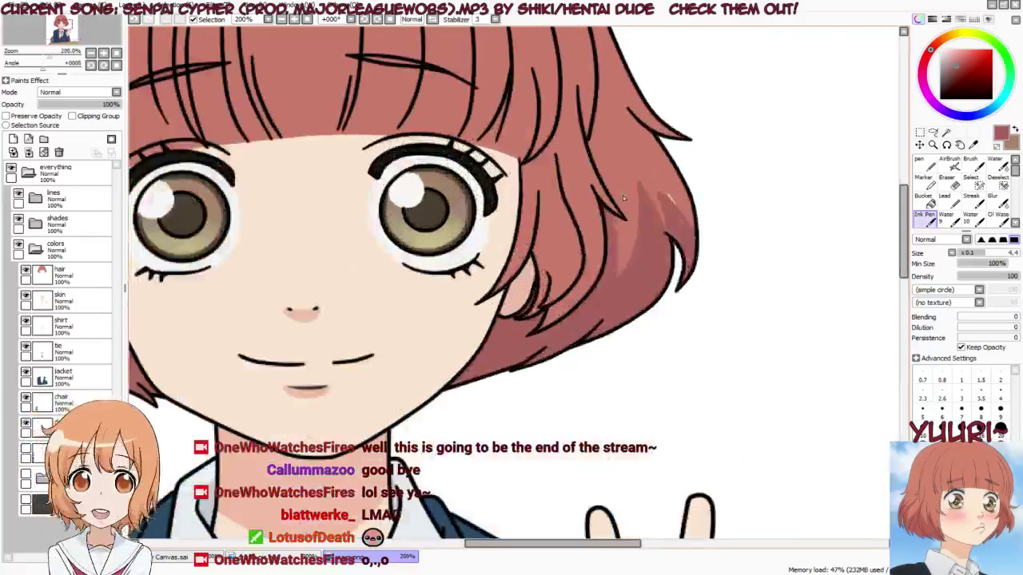
{"action": "left_click", "coordinate": [628, 166], "text": "ctrl+shift"}
{"action": "scroll", "coordinate": [627, 166], "scroll_direction": "up", "scroll_amount": 2}
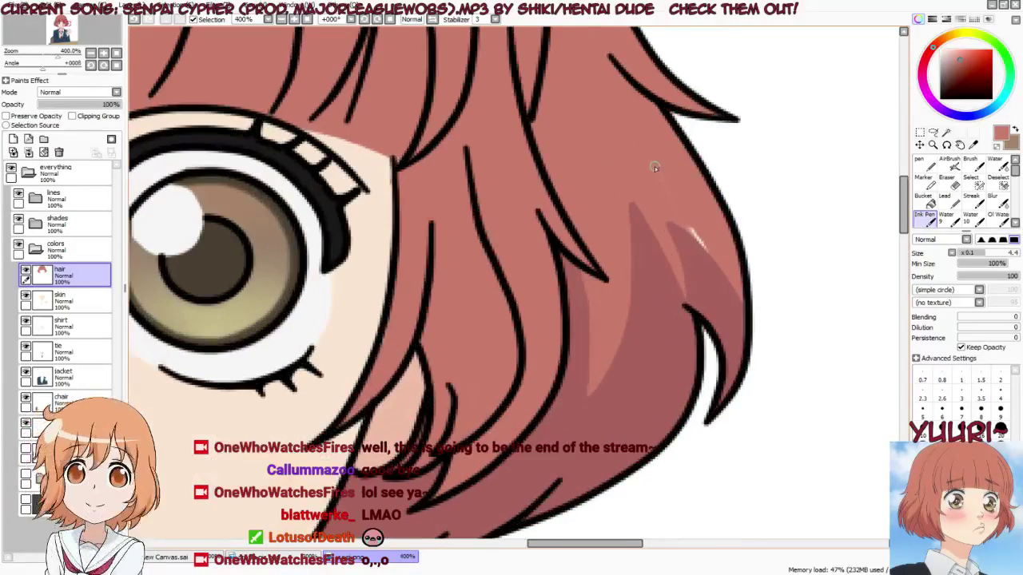
{"action": "scroll", "coordinate": [647, 166], "scroll_direction": "down", "scroll_amount": 2}
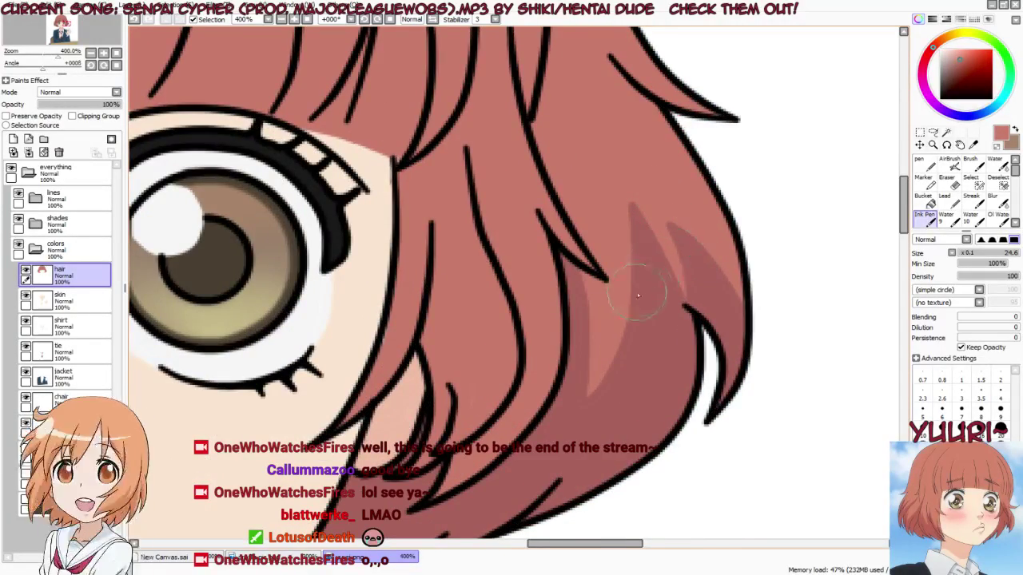
{"action": "scroll", "coordinate": [639, 287], "scroll_direction": "down", "scroll_amount": 3}
{"action": "scroll", "coordinate": [636, 290], "scroll_direction": "down", "scroll_amount": 2}
{"action": "scroll", "coordinate": [520, 336], "scroll_direction": "down", "scroll_amount": 1}
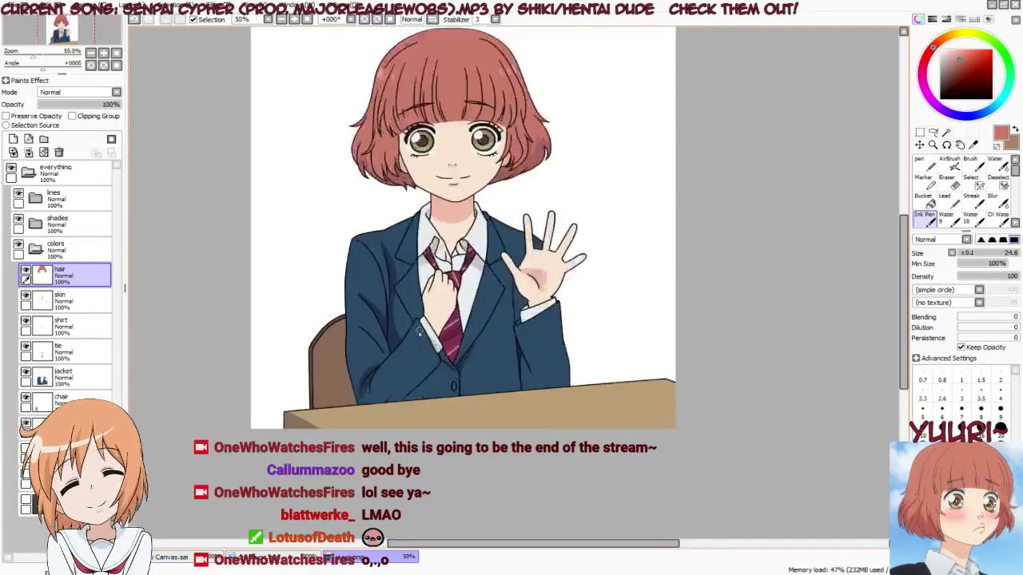
Pick the skin color on the skin layer and paint over the gap at the tip of the raised hand's thumb
{"action": "scroll", "coordinate": [412, 370], "scroll_direction": "up", "scroll_amount": 2}
{"action": "scroll", "coordinate": [690, 118], "scroll_direction": "up", "scroll_amount": 2}
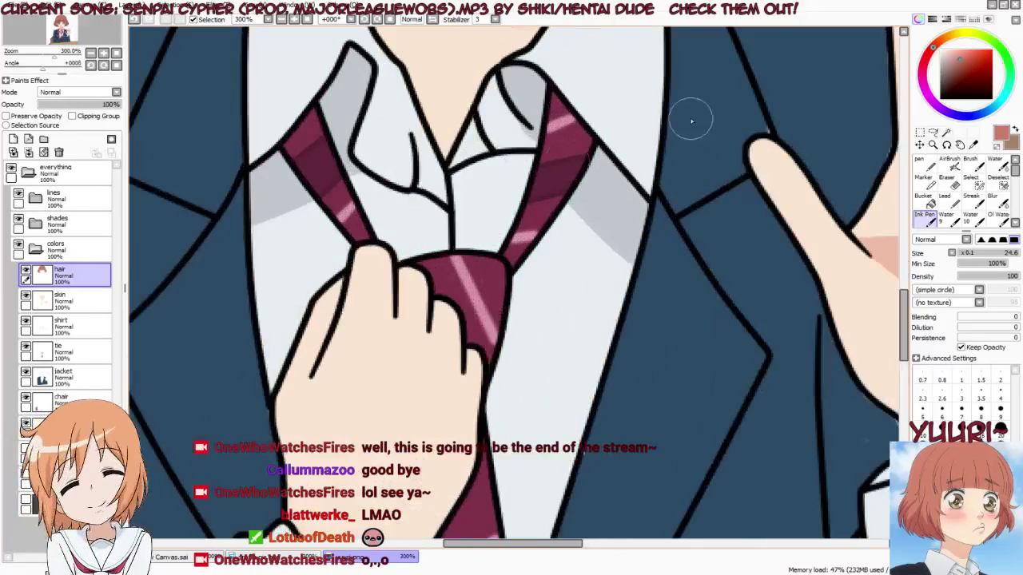
{"action": "scroll", "coordinate": [810, 101], "scroll_direction": "up", "scroll_amount": 2}
{"action": "left_click", "coordinate": [816, 113], "text": "ctrl+shift"}
{"action": "left_click", "coordinate": [817, 112], "text": "alt"}
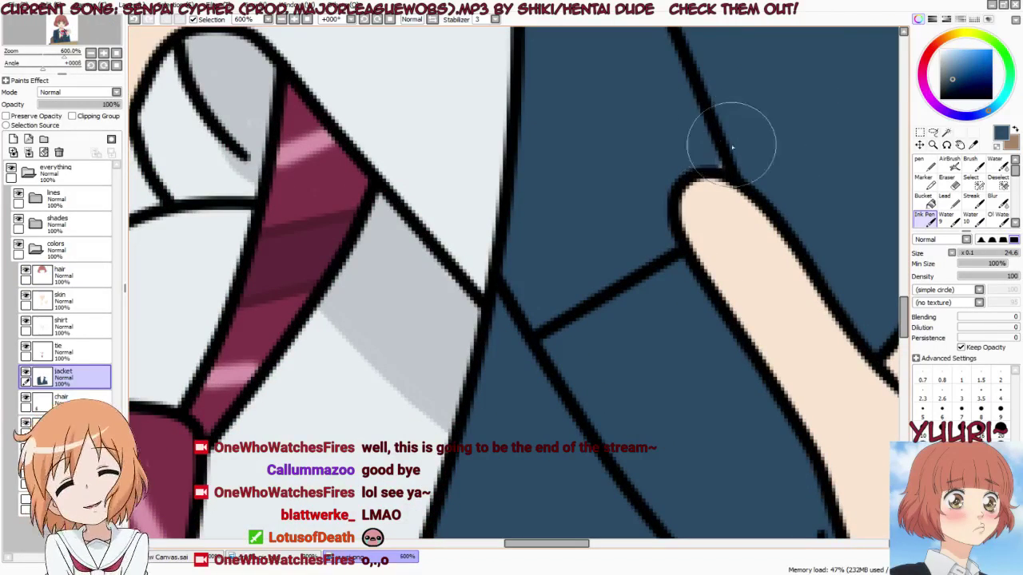
{"action": "left_click", "coordinate": [731, 217], "text": "ctrl+shift"}
{"action": "left_click", "coordinate": [724, 217], "text": "alt"}
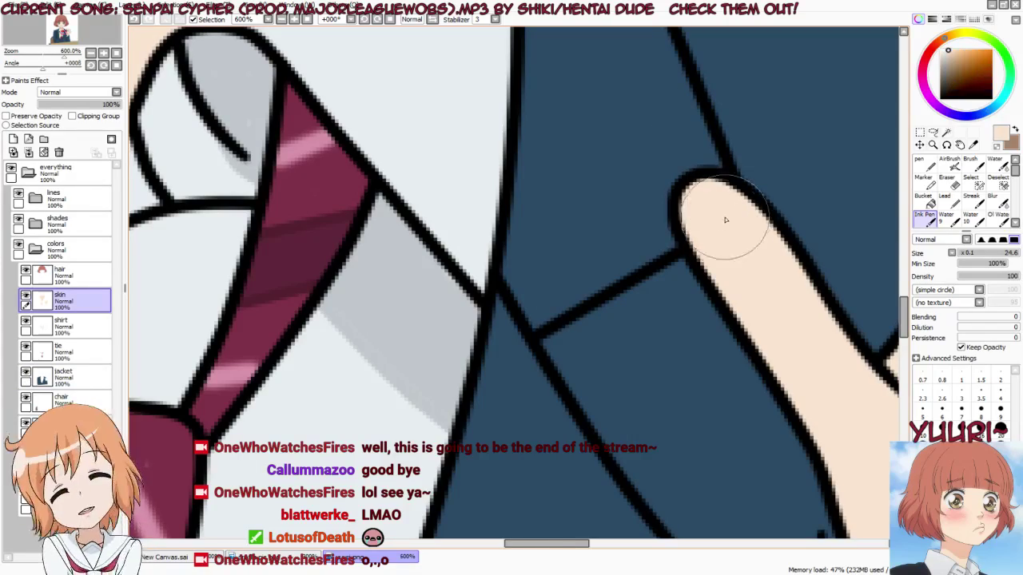
{"action": "left_click_drag", "start_coordinate": [724, 217], "coordinate": [740, 205]}
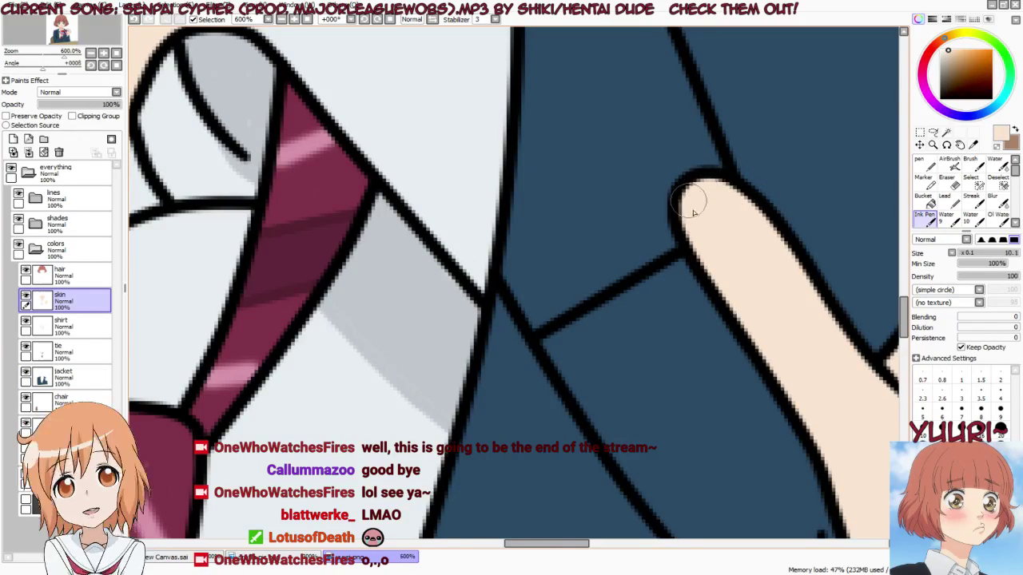
Pick the jacket color on the jacket layer and touch up the lapel edge beside the shirt and tie
{"action": "scroll", "coordinate": [614, 201], "scroll_direction": "down", "scroll_amount": 2}
{"action": "scroll", "coordinate": [614, 201], "scroll_direction": "down", "scroll_amount": 2}
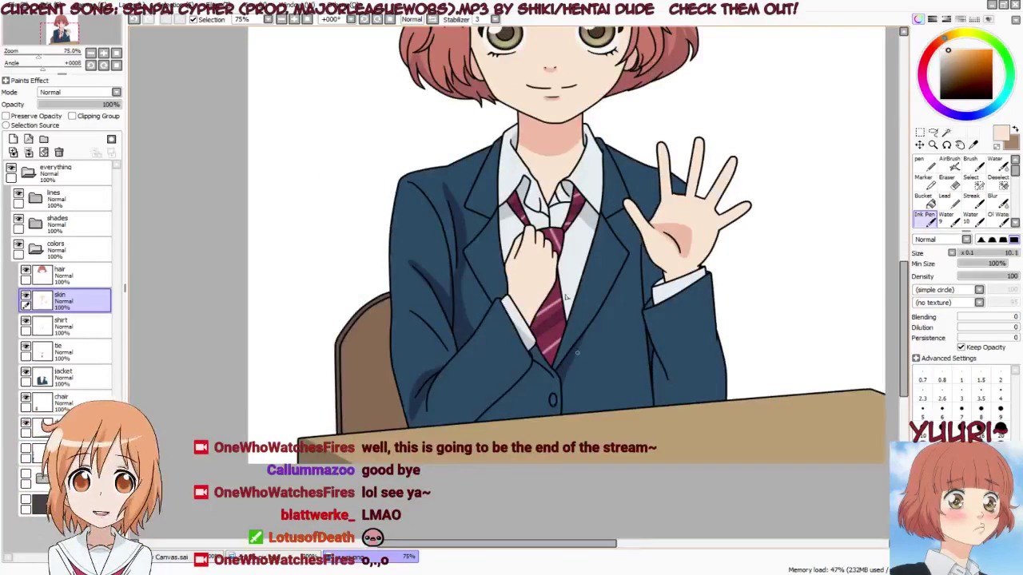
{"action": "scroll", "coordinate": [582, 331], "scroll_direction": "up", "scroll_amount": 4}
{"action": "scroll", "coordinate": [555, 368], "scroll_direction": "up", "scroll_amount": 4}
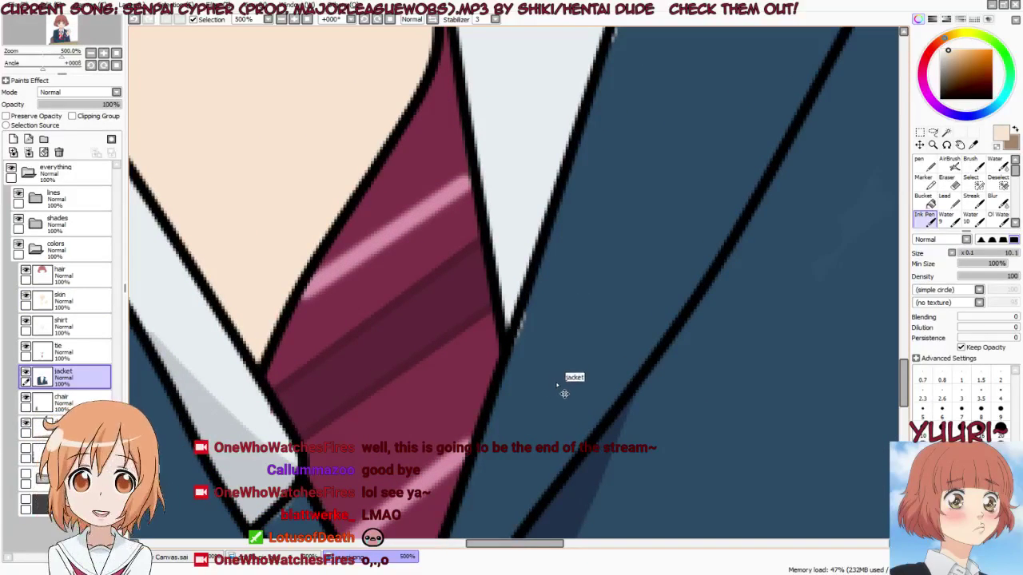
{"action": "left_click", "coordinate": [558, 384], "text": "ctrl+shift"}
{"action": "left_click", "coordinate": [557, 384], "text": "alt"}
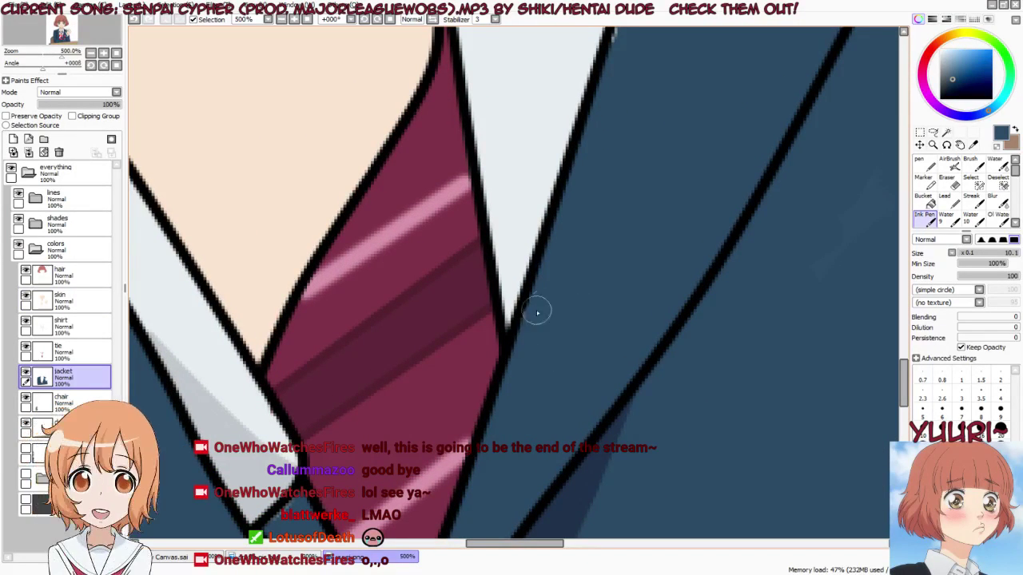
{"action": "scroll", "coordinate": [587, 200], "scroll_direction": "down", "scroll_amount": 2}
{"action": "scroll", "coordinate": [591, 186], "scroll_direction": "up", "scroll_amount": 1}
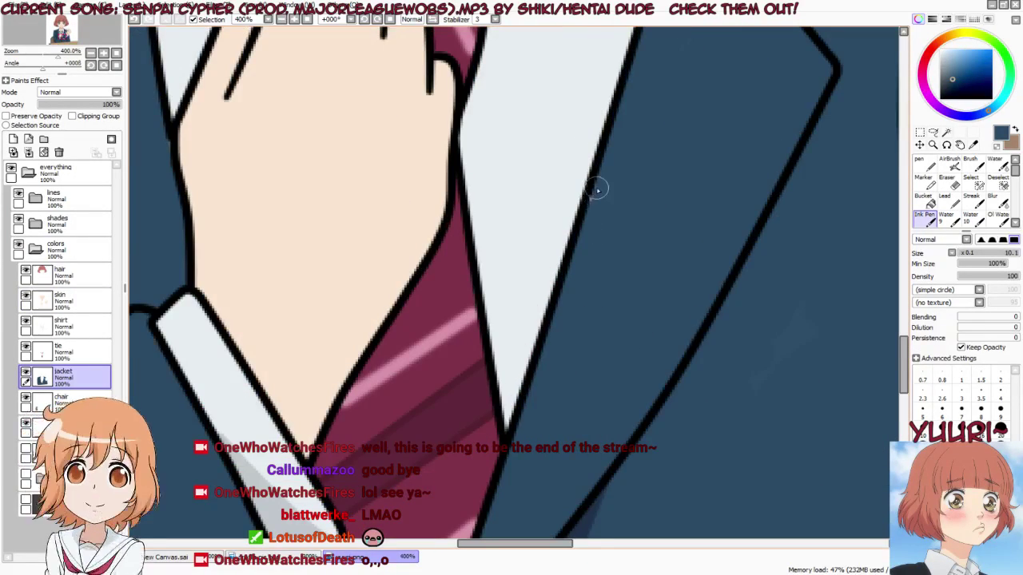
Touch up the jacket color around the button and front opening, and erase stray color along the desk edge
{"action": "scroll", "coordinate": [617, 244], "scroll_direction": "down", "scroll_amount": 3}
{"action": "scroll", "coordinate": [570, 384], "scroll_direction": "up", "scroll_amount": 6}
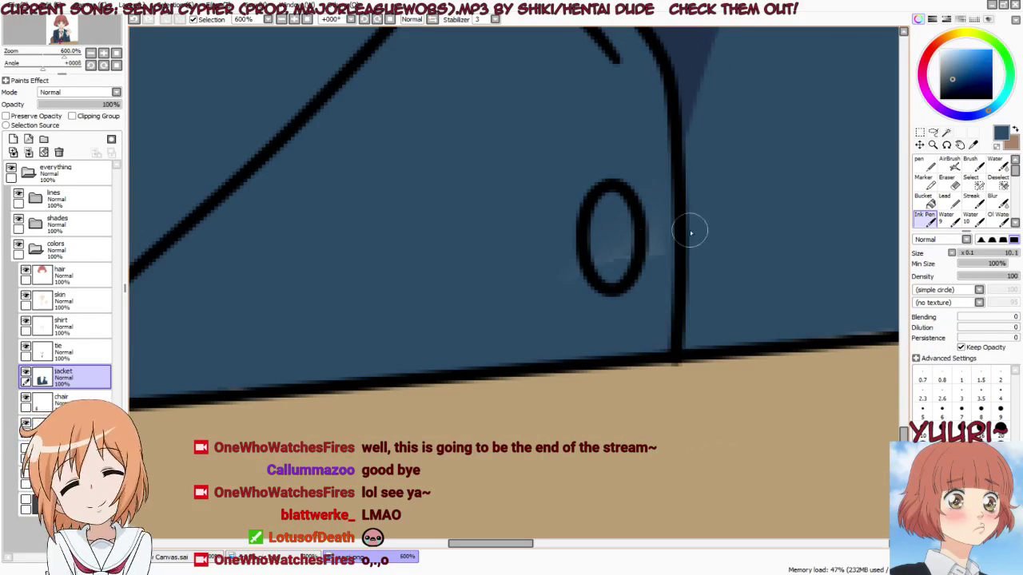
{"action": "scroll", "coordinate": [431, 300], "scroll_direction": "down", "scroll_amount": 1}
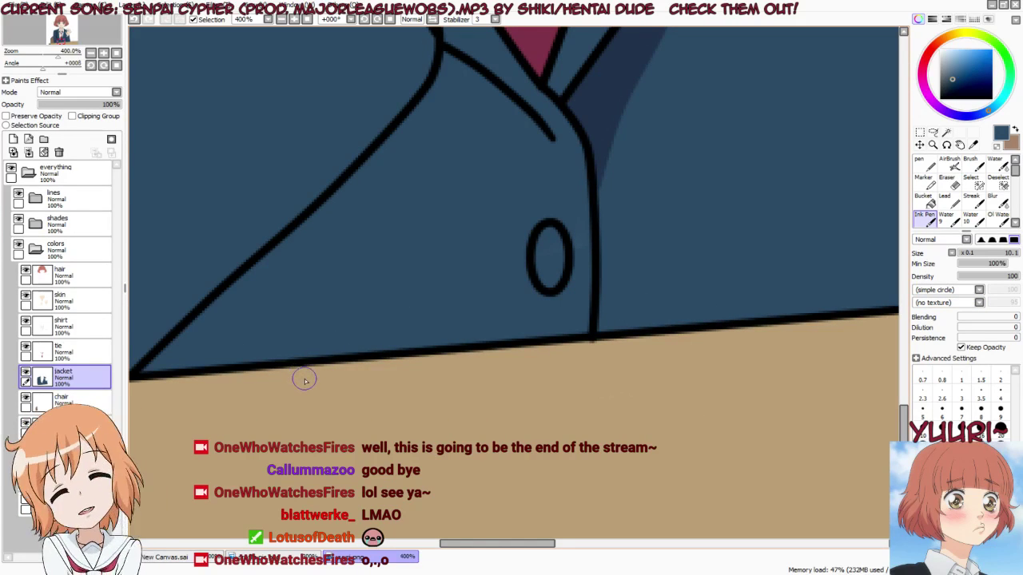
{"action": "key", "text": "e"}
{"action": "scroll", "coordinate": [545, 319], "scroll_direction": "down", "scroll_amount": 1}
{"action": "scroll", "coordinate": [545, 319], "scroll_direction": "down", "scroll_amount": 3}
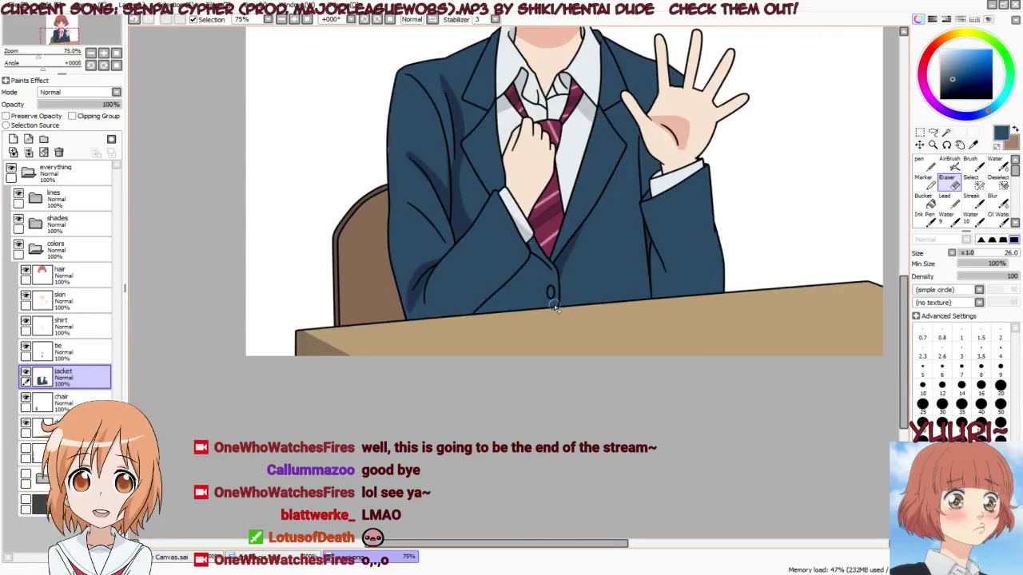
Touch up the cuff beside the tie on the shirt layer, and fill the gap under its corner with the jacket color
{"action": "scroll", "coordinate": [578, 287], "scroll_direction": "up", "scroll_amount": 2}
{"action": "scroll", "coordinate": [520, 285], "scroll_direction": "down", "scroll_amount": 3}
{"action": "scroll", "coordinate": [516, 284], "scroll_direction": "up", "scroll_amount": 7}
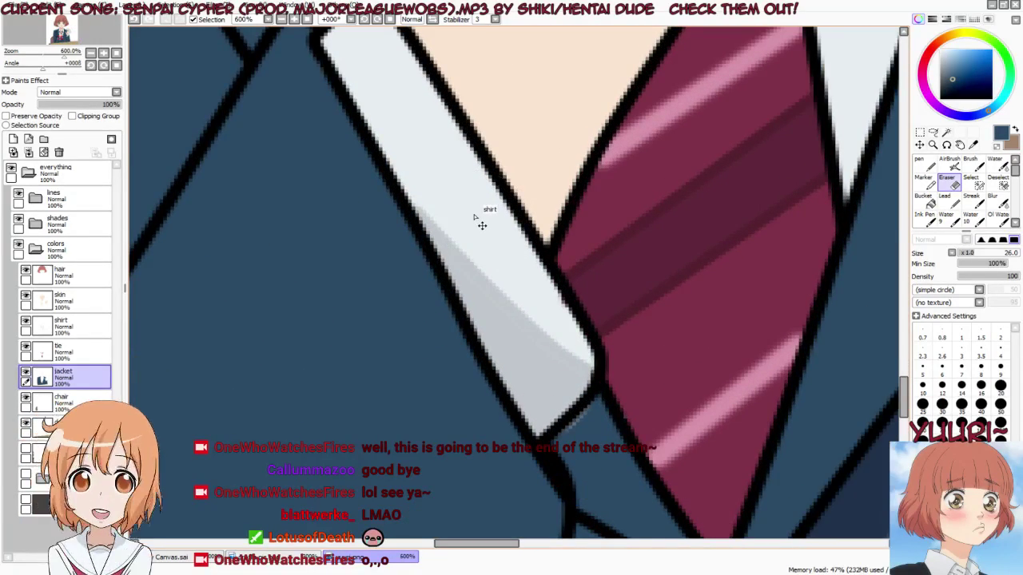
{"action": "left_click", "coordinate": [478, 216], "text": "ctrl+shift"}
{"action": "right_click", "coordinate": [475, 214]}
{"action": "key", "text": "n"}
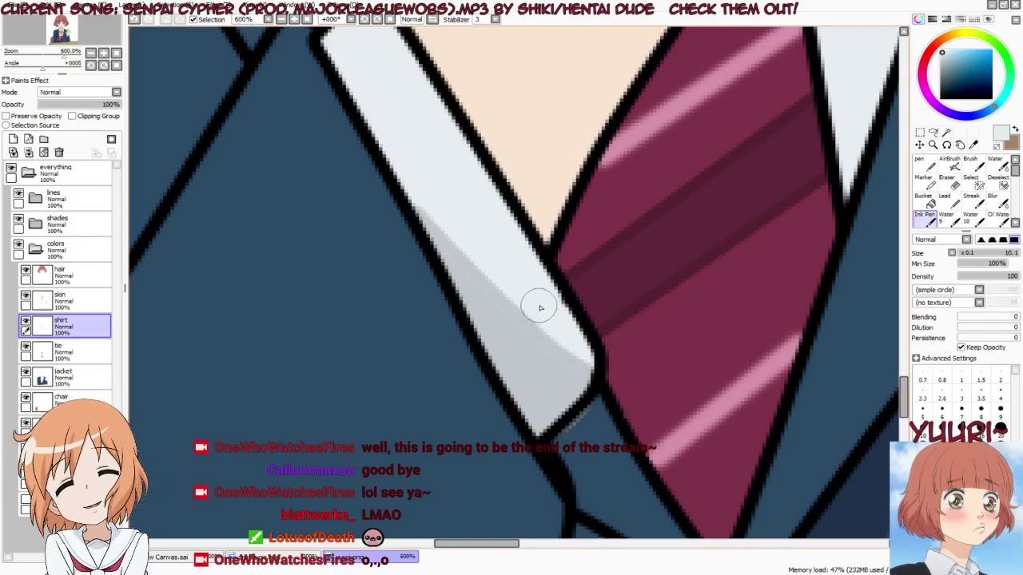
{"action": "left_click", "coordinate": [598, 299], "text": "ctrl+shift"}
{"action": "key", "text": "e"}
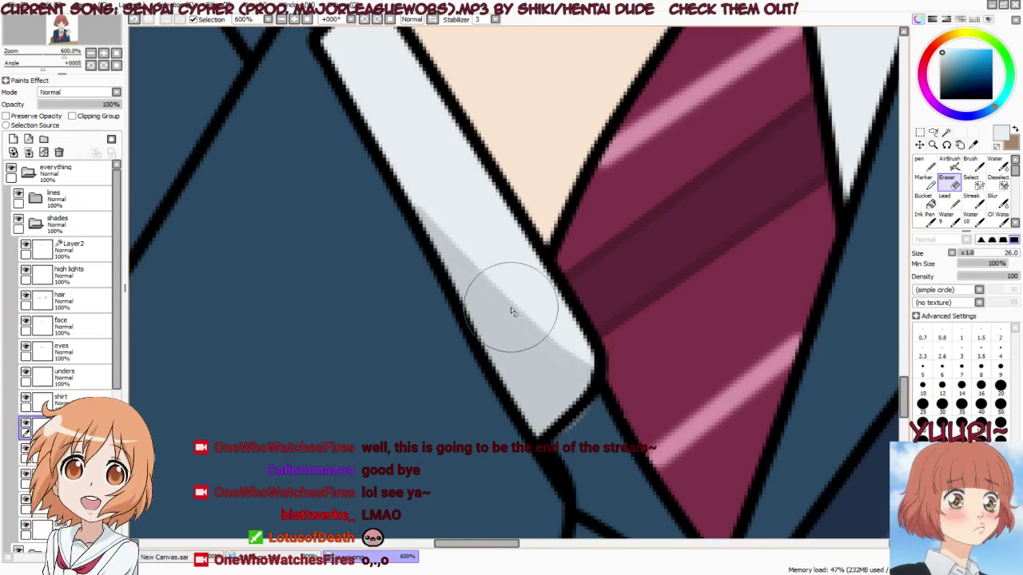
{"action": "left_click", "coordinate": [596, 435], "text": "ctrl+shift"}
{"action": "left_click", "coordinate": [581, 433], "text": "alt"}
{"action": "key", "text": "n"}
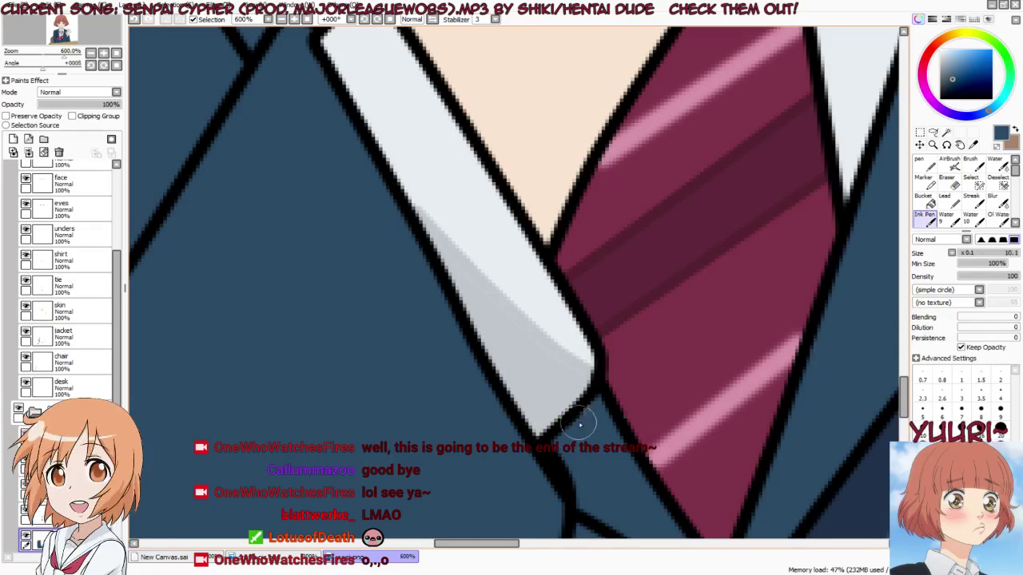
Pick the tie's base color on the tie layer and paint along the tie's edge below the cuff
{"action": "left_click", "coordinate": [660, 405], "text": "ctrl+shift"}
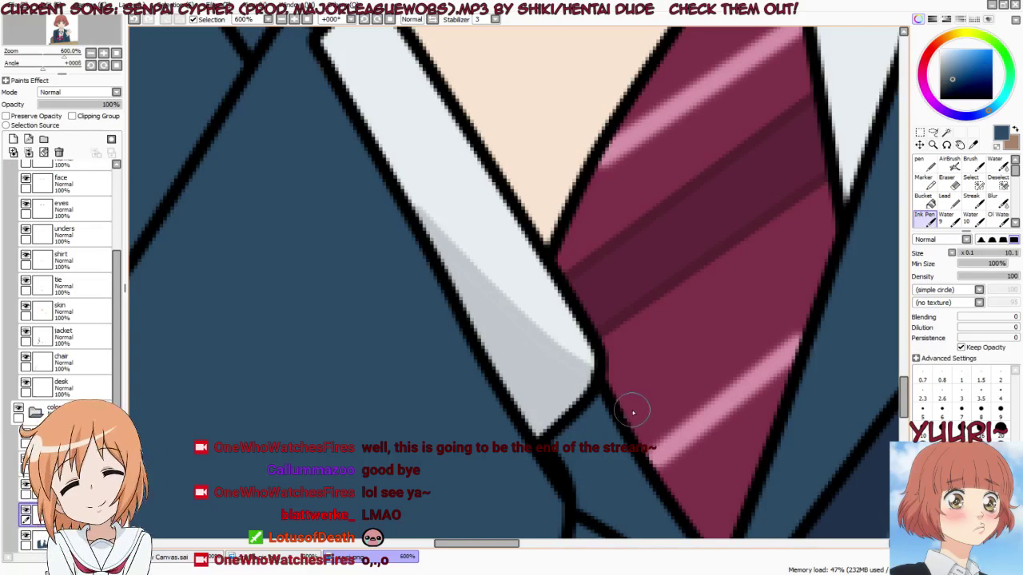
{"action": "left_click_drag", "start_coordinate": [631, 409], "coordinate": [649, 428]}
{"action": "left_click", "coordinate": [642, 380], "text": "alt"}
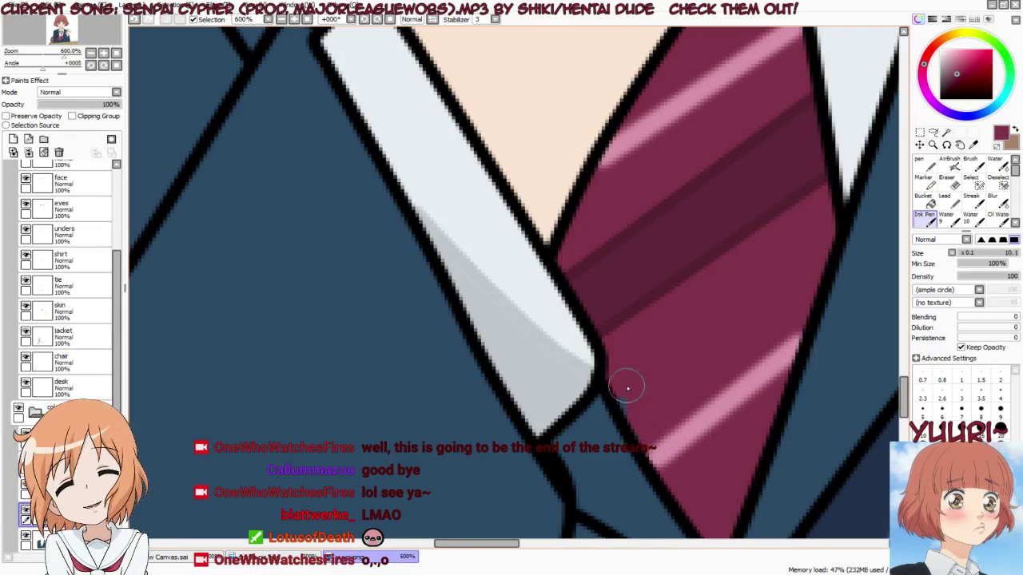
{"action": "left_click_drag", "start_coordinate": [627, 388], "coordinate": [657, 438]}
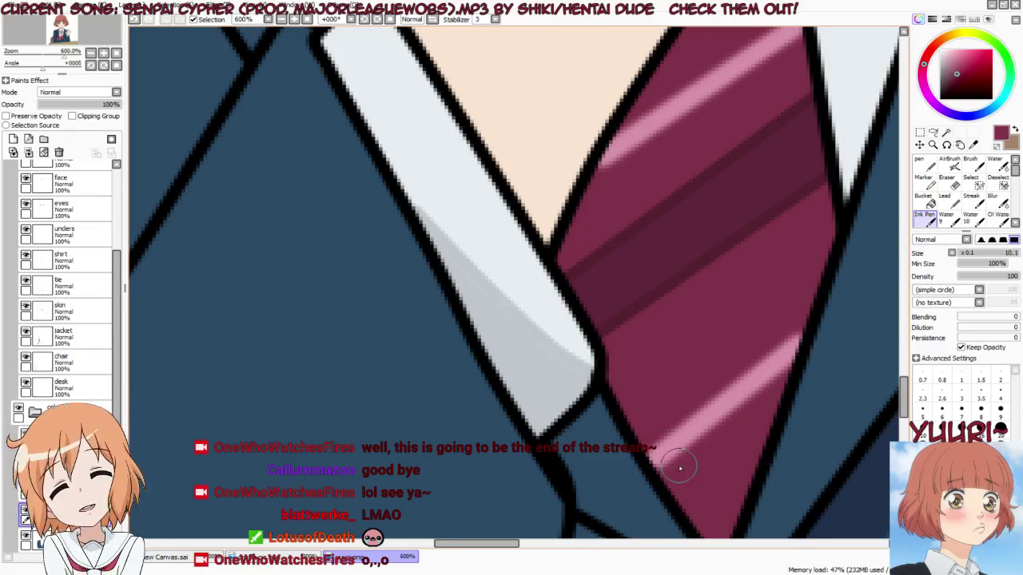
Pick the jacket color on the jacket layer and paint the lapel area beside the hand holding the tie
{"action": "scroll", "coordinate": [528, 411], "scroll_direction": "down", "scroll_amount": 4}
{"action": "scroll", "coordinate": [501, 233], "scroll_direction": "up", "scroll_amount": 2}
{"action": "scroll", "coordinate": [471, 230], "scroll_direction": "up", "scroll_amount": 2}
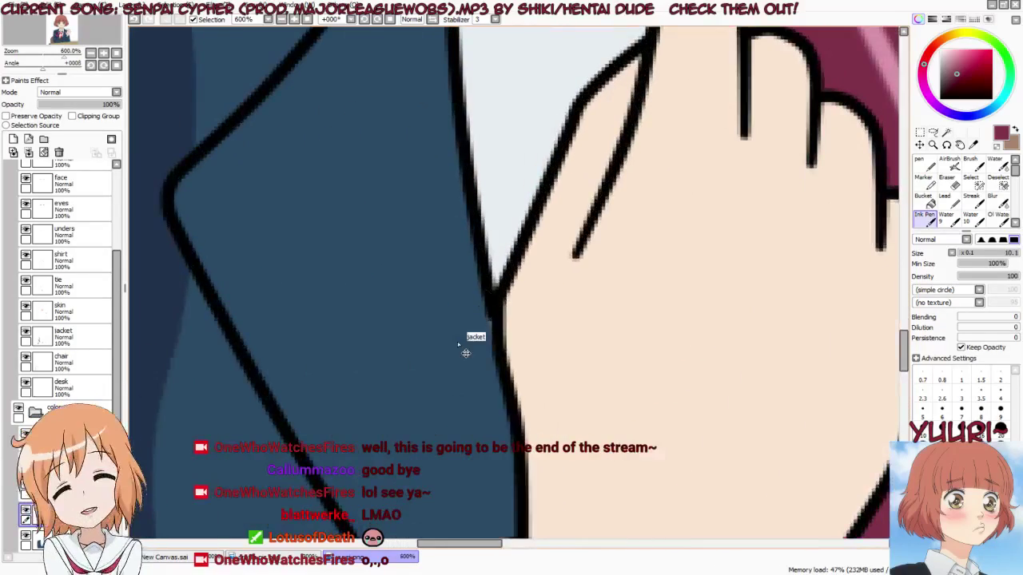
{"action": "left_click", "coordinate": [457, 342], "text": "alt"}
{"action": "mouse_move", "coordinate": [457, 338]}
{"action": "left_mouse_down"}
{"action": "mouse_move", "coordinate": [481, 333]}
{"action": "mouse_move", "coordinate": [480, 315]}
{"action": "mouse_move", "coordinate": [436, 381]}
{"action": "left_mouse_up"}
{"action": "scroll", "coordinate": [436, 381], "scroll_direction": "down", "scroll_amount": 6}
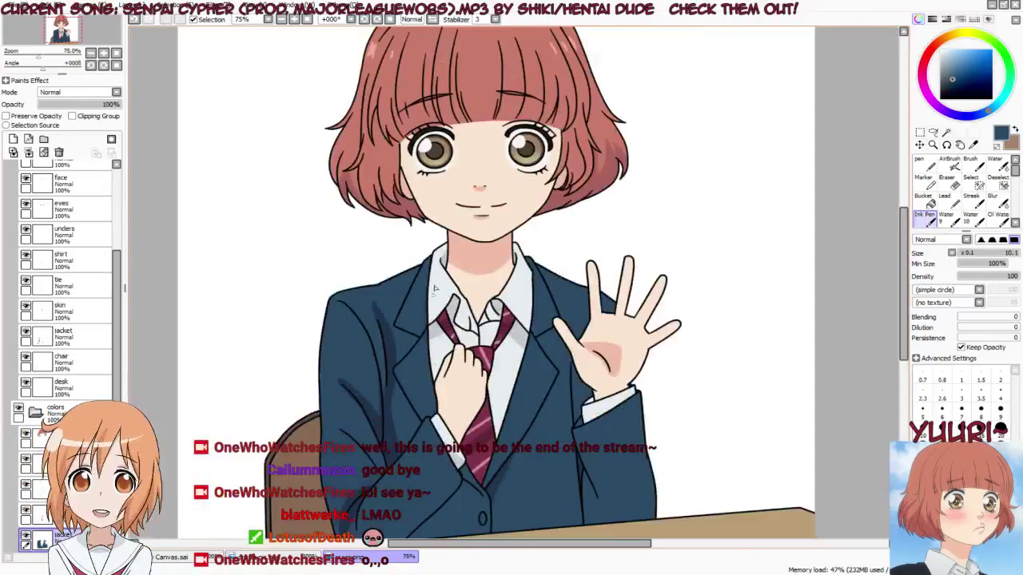
Paint over the light specks on the jacket's shoulder, lapel and outer sleeve with the jacket color
{"action": "scroll", "coordinate": [446, 287], "scroll_direction": "up", "scroll_amount": 6}
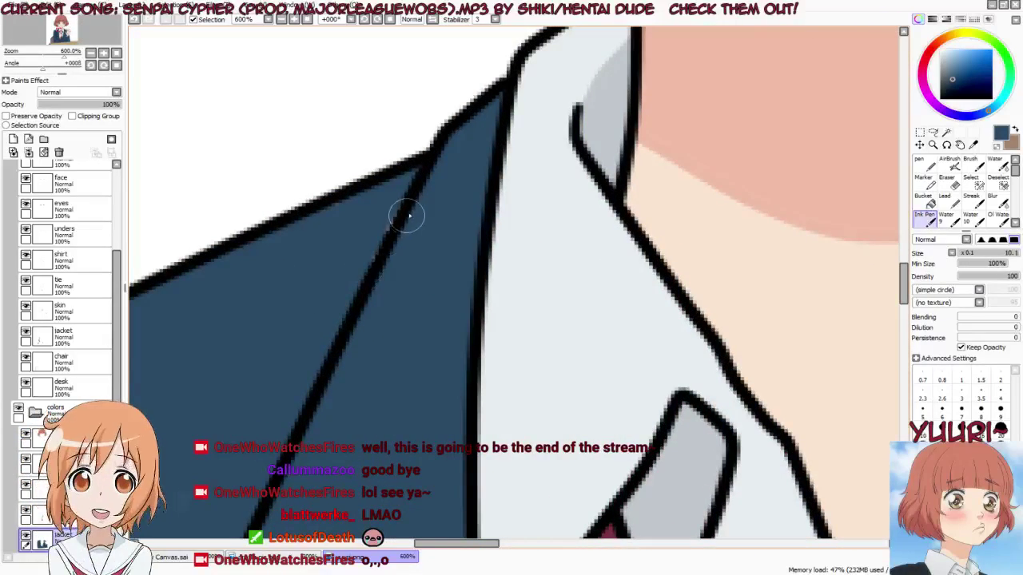
{"action": "scroll", "coordinate": [685, 171], "scroll_direction": "down", "scroll_amount": 1}
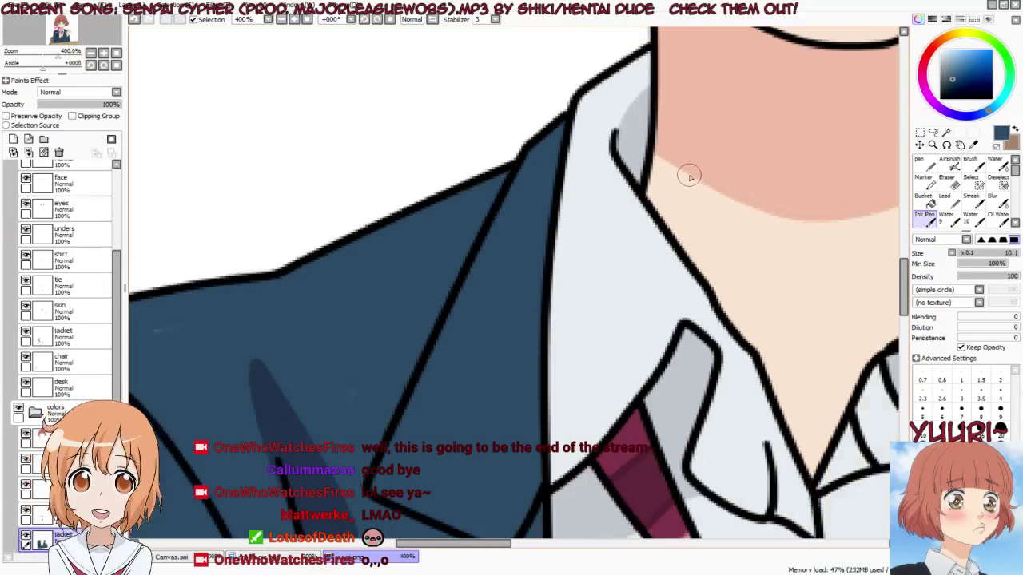
{"action": "left_click", "coordinate": [62, 291]}
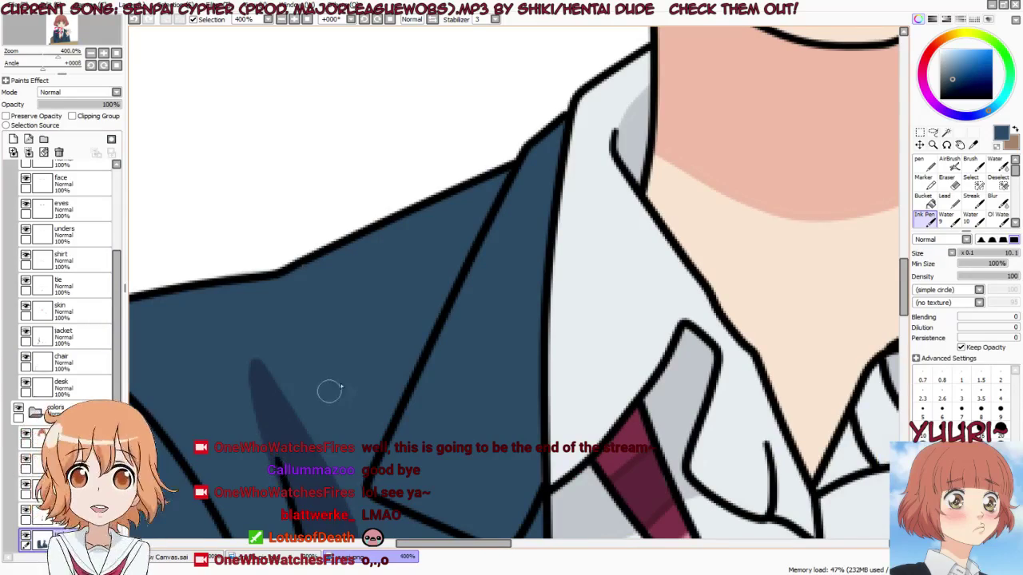
{"action": "scroll", "coordinate": [514, 343], "scroll_direction": "down", "scroll_amount": 3}
{"action": "scroll", "coordinate": [366, 384], "scroll_direction": "up", "scroll_amount": 2}
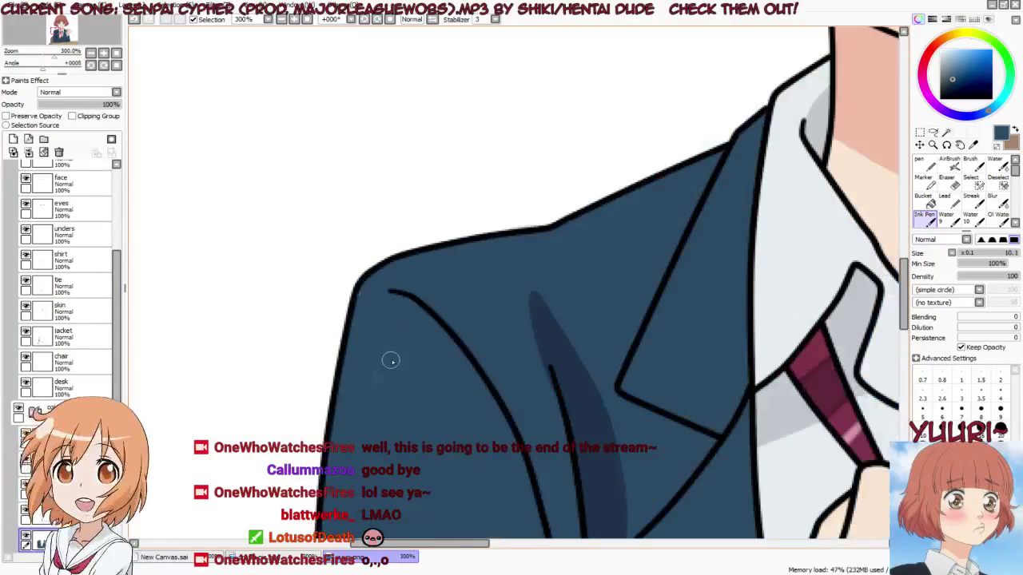
{"action": "scroll", "coordinate": [354, 297], "scroll_direction": "down", "scroll_amount": 2}
{"action": "scroll", "coordinate": [418, 414], "scroll_direction": "up", "scroll_amount": 3}
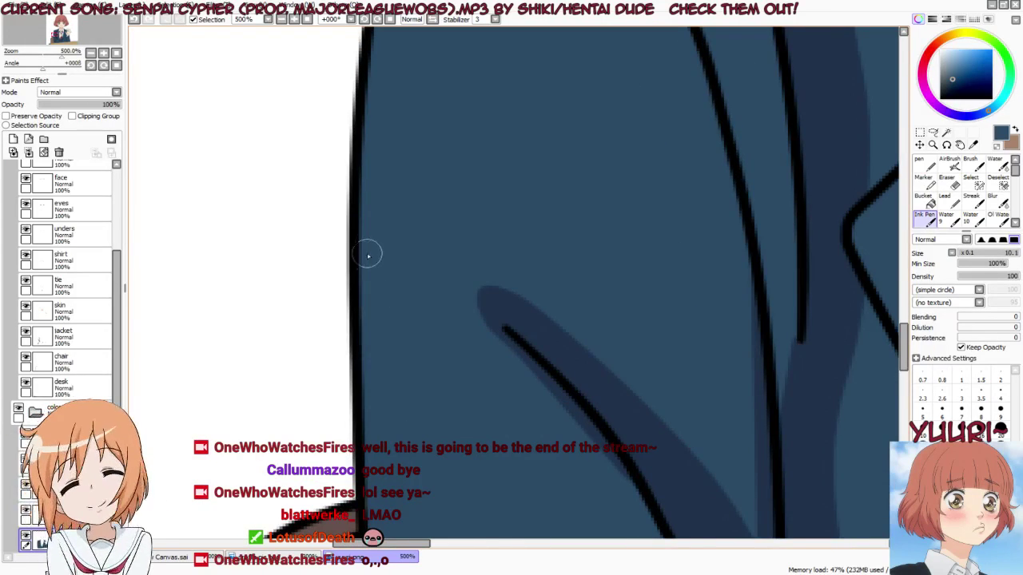
{"action": "scroll", "coordinate": [375, 240], "scroll_direction": "down", "scroll_amount": 2}
{"action": "scroll", "coordinate": [393, 229], "scroll_direction": "up", "scroll_amount": 2}
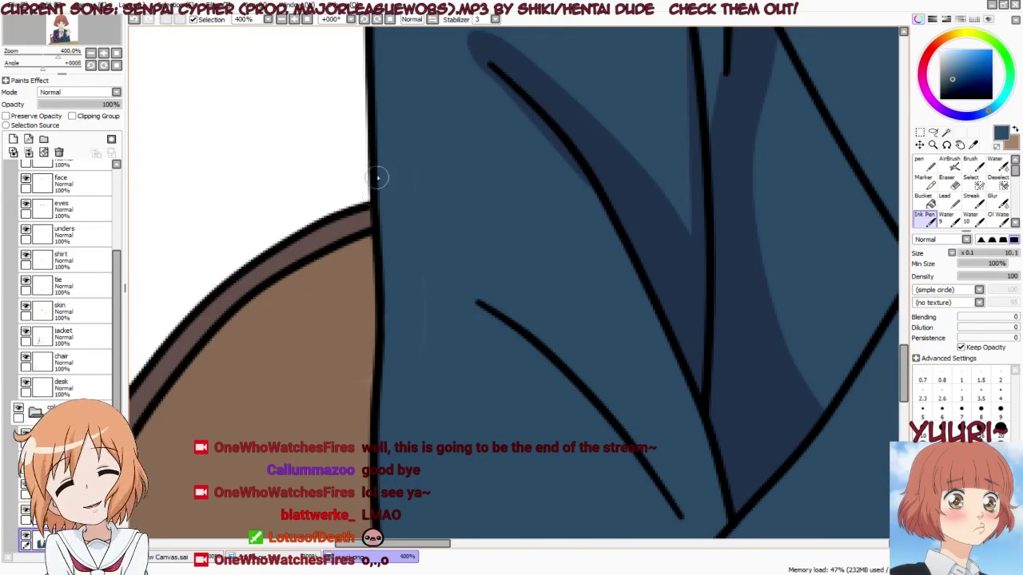
Erase the jacket color spilling past the sleeve outline above the chair and touch up the sleeve edge with the Ink Pen
{"action": "key", "text": "e"}
{"action": "mouse_move", "coordinate": [341, 177]}
{"action": "left_mouse_down"}
{"action": "mouse_move", "coordinate": [357, 234]}
{"action": "mouse_move", "coordinate": [336, 275]}
{"action": "mouse_move", "coordinate": [386, 238]}
{"action": "mouse_move", "coordinate": [383, 183]}
{"action": "left_mouse_up"}
{"action": "key", "text": "b"}
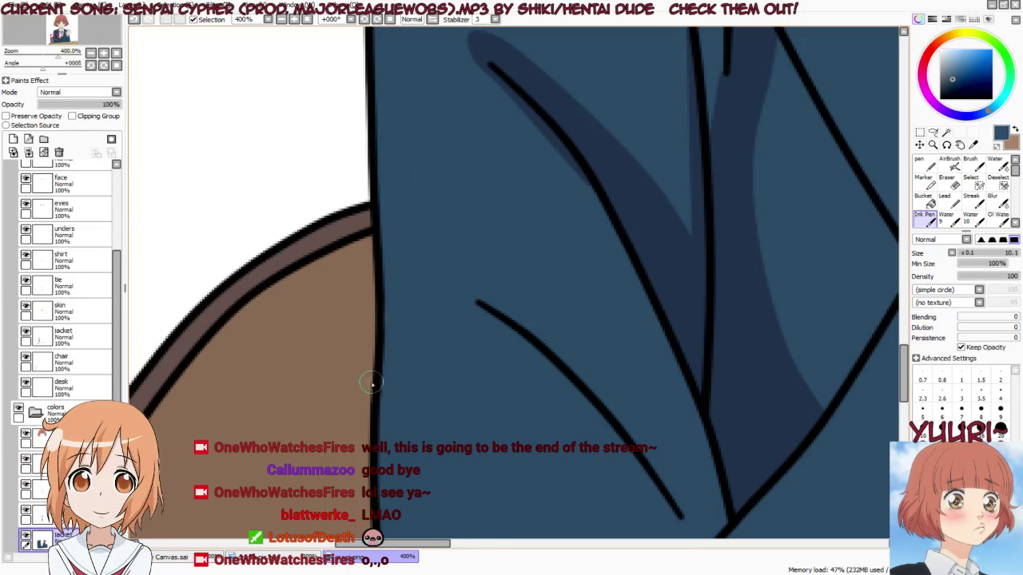
{"action": "key", "text": "e"}
{"action": "key", "text": "n"}
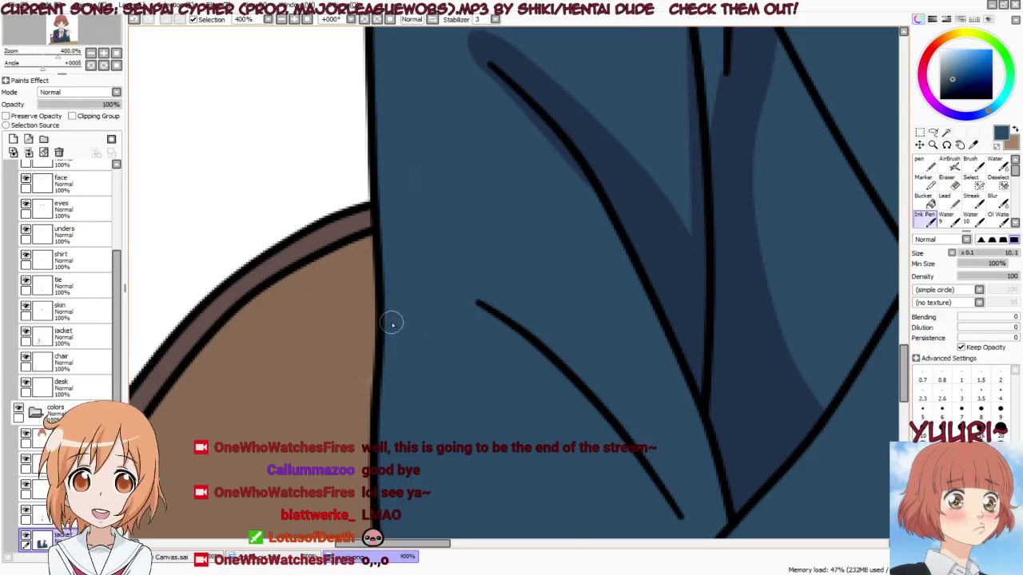
Fill the remaining gaps in the jacket along the lower sleeve and the desk edge with the jacket color
{"action": "scroll", "coordinate": [416, 218], "scroll_direction": "down", "scroll_amount": 5}
{"action": "scroll", "coordinate": [456, 262], "scroll_direction": "up", "scroll_amount": 2}
{"action": "scroll", "coordinate": [435, 314], "scroll_direction": "up", "scroll_amount": 5}
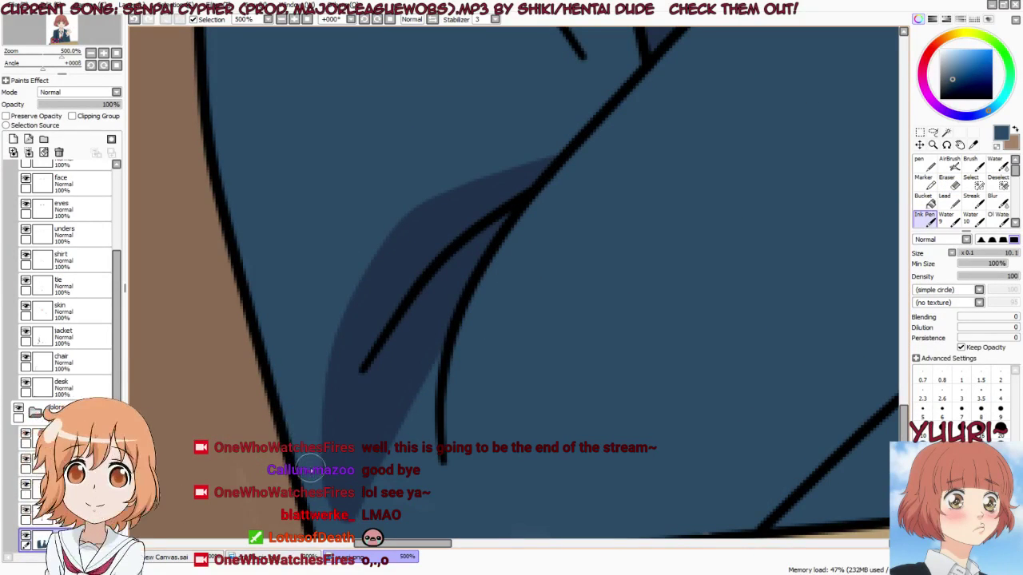
{"action": "scroll", "coordinate": [311, 338], "scroll_direction": "down", "scroll_amount": 3}
{"action": "scroll", "coordinate": [375, 373], "scroll_direction": "up", "scroll_amount": 3}
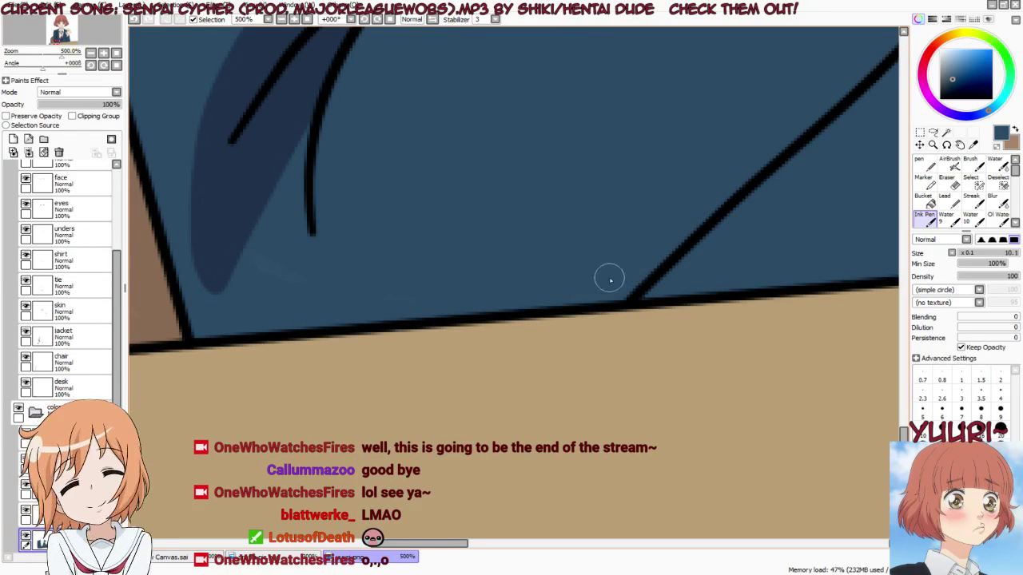
{"action": "scroll", "coordinate": [445, 270], "scroll_direction": "down", "scroll_amount": 3}
{"action": "scroll", "coordinate": [445, 270], "scroll_direction": "down", "scroll_amount": 2}
{"action": "scroll", "coordinate": [713, 211], "scroll_direction": "up", "scroll_amount": 3}
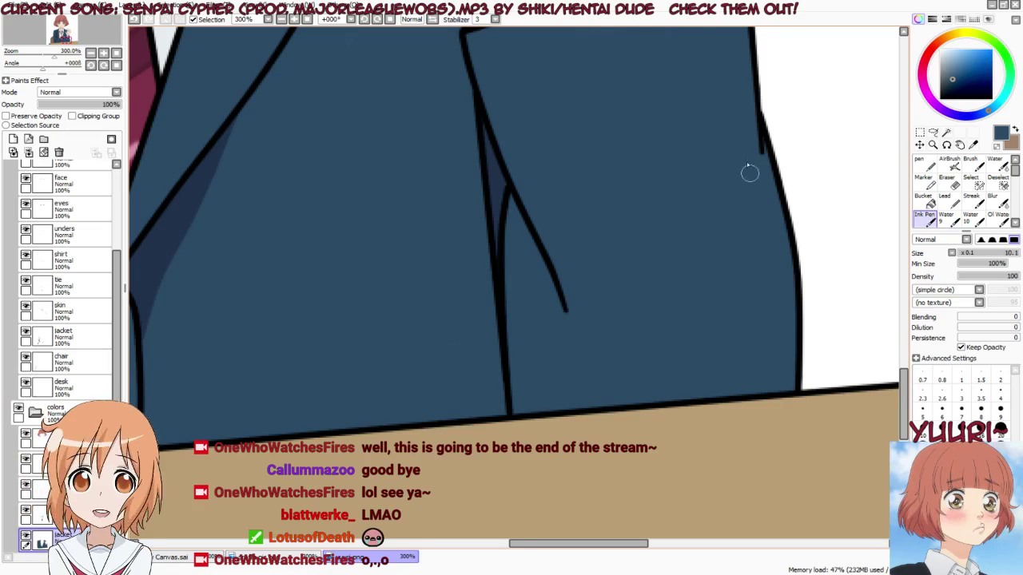
Try to touch up the corner of the shirt cuff beside the raised hand's wrist with the cuff's off-white color, then undo it
{"action": "scroll", "coordinate": [732, 265], "scroll_direction": "down", "scroll_amount": 6}
{"action": "scroll", "coordinate": [711, 273], "scroll_direction": "up", "scroll_amount": 4}
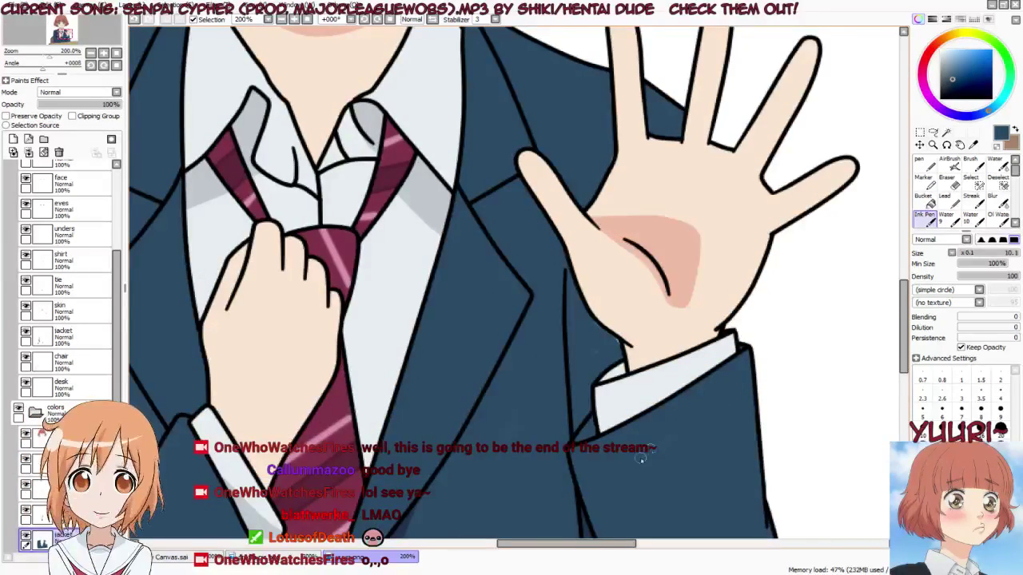
{"action": "scroll", "coordinate": [641, 458], "scroll_direction": "up", "scroll_amount": 1}
{"action": "scroll", "coordinate": [640, 457], "scroll_direction": "up", "scroll_amount": 1}
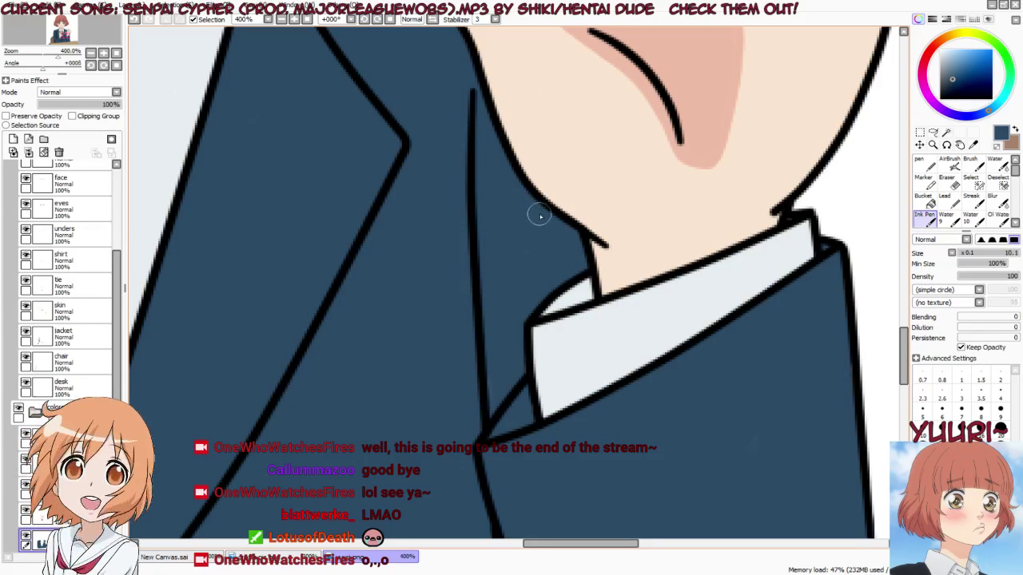
{"action": "scroll", "coordinate": [491, 418], "scroll_direction": "down", "scroll_amount": 1}
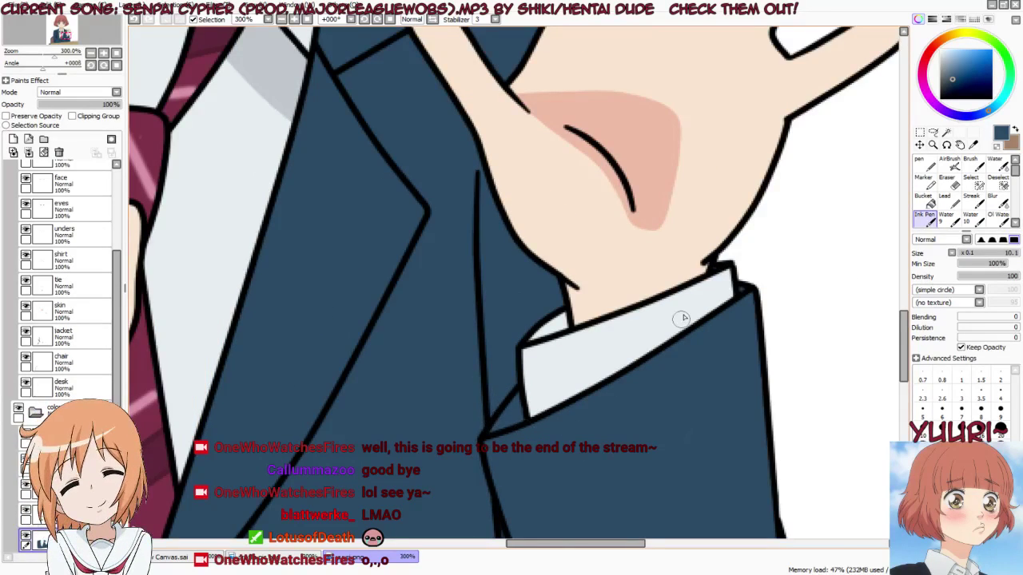
{"action": "scroll", "coordinate": [682, 318], "scroll_direction": "up", "scroll_amount": 3}
{"action": "left_click", "coordinate": [738, 263], "text": "alt"}
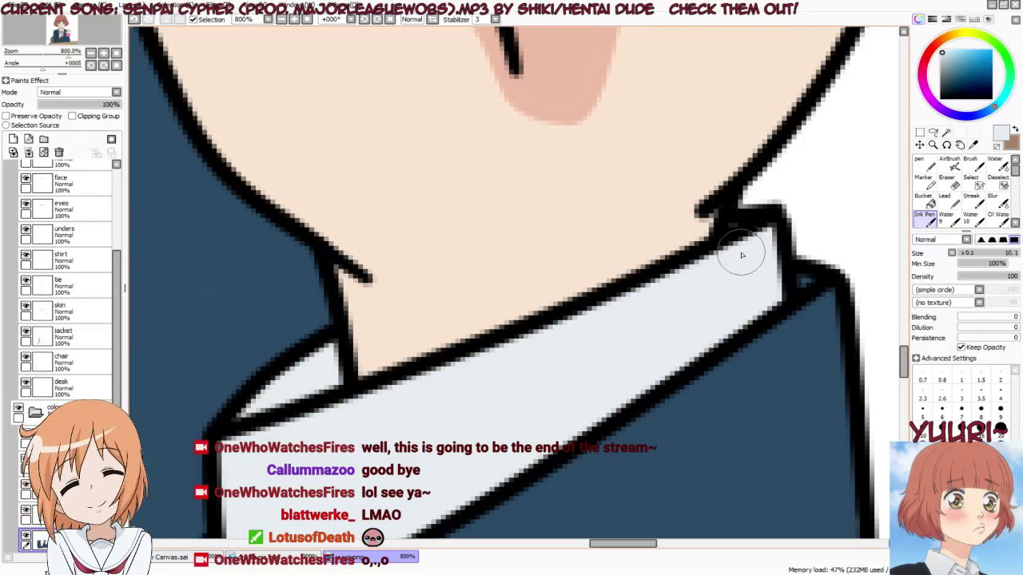
{"action": "left_click_drag", "start_coordinate": [742, 254], "coordinate": [744, 239]}
{"action": "key", "text": "ctrl+z"}
Reselect the jacket color layer with the jacket's blue and switch to the Eraser
{"action": "left_click", "coordinate": [733, 281], "text": "ctrl+shift"}
{"action": "left_click", "coordinate": [805, 394], "text": "ctrl+shift"}
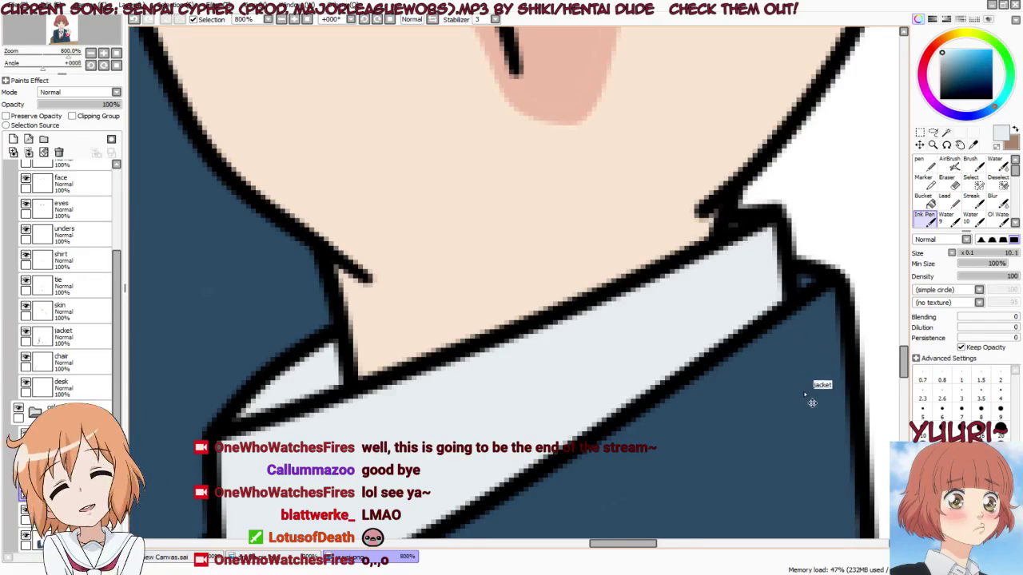
{"action": "left_click", "coordinate": [811, 402], "text": "alt"}
{"action": "key", "text": "e"}
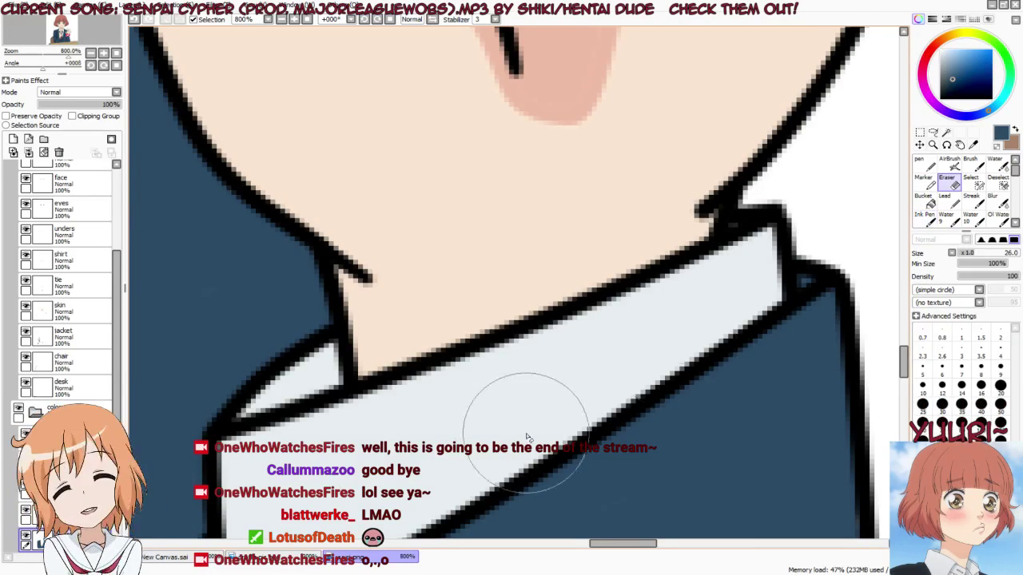
{"action": "scroll", "coordinate": [526, 438], "scroll_direction": "down", "scroll_amount": 6}
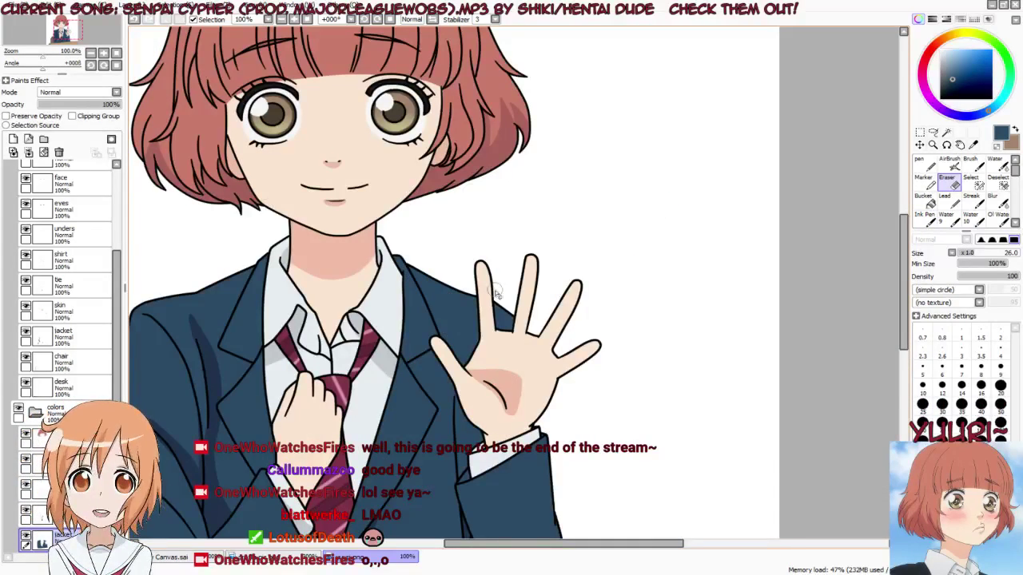
{"action": "key", "text": "Tab"}
{"action": "key", "text": "Tab"}
{"action": "key", "text": "x"}
Make the background layer visible and fill it with bright green using the Bucket
{"action": "scroll", "coordinate": [68, 448], "scroll_direction": "down", "scroll_amount": 3}
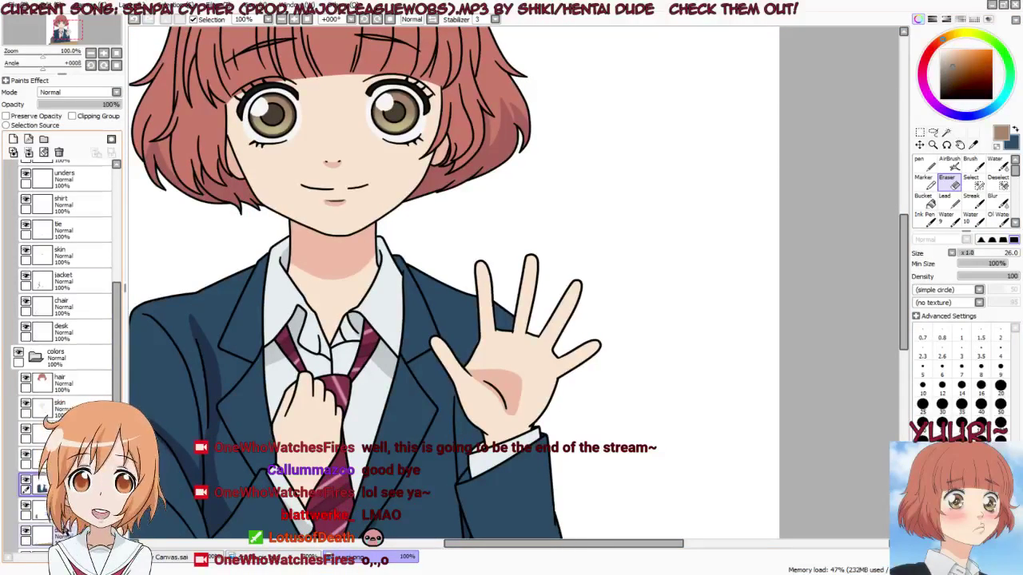
{"action": "left_click", "coordinate": [48, 540]}
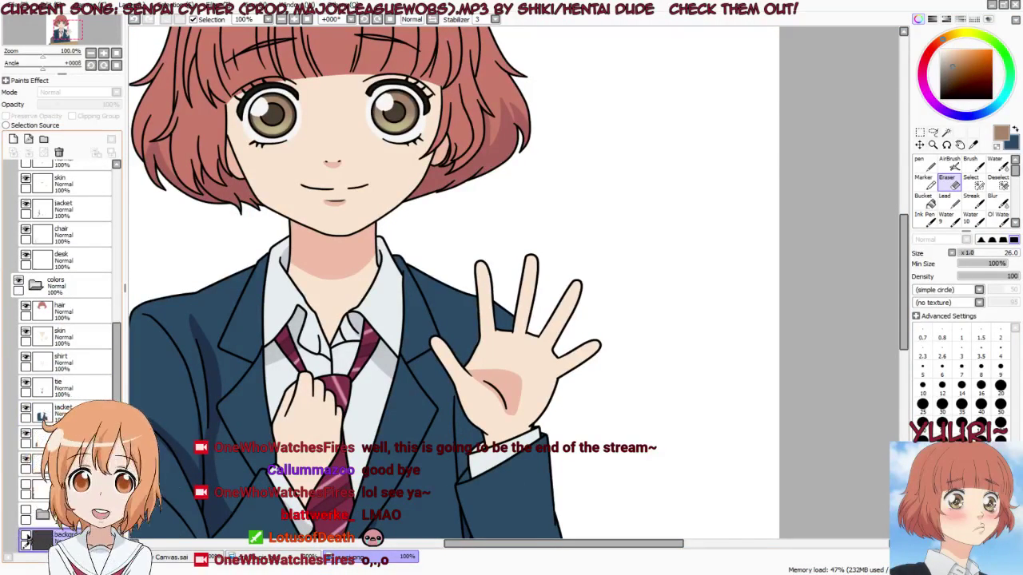
{"action": "left_click", "coordinate": [27, 535]}
{"action": "left_click", "coordinate": [1001, 49]}
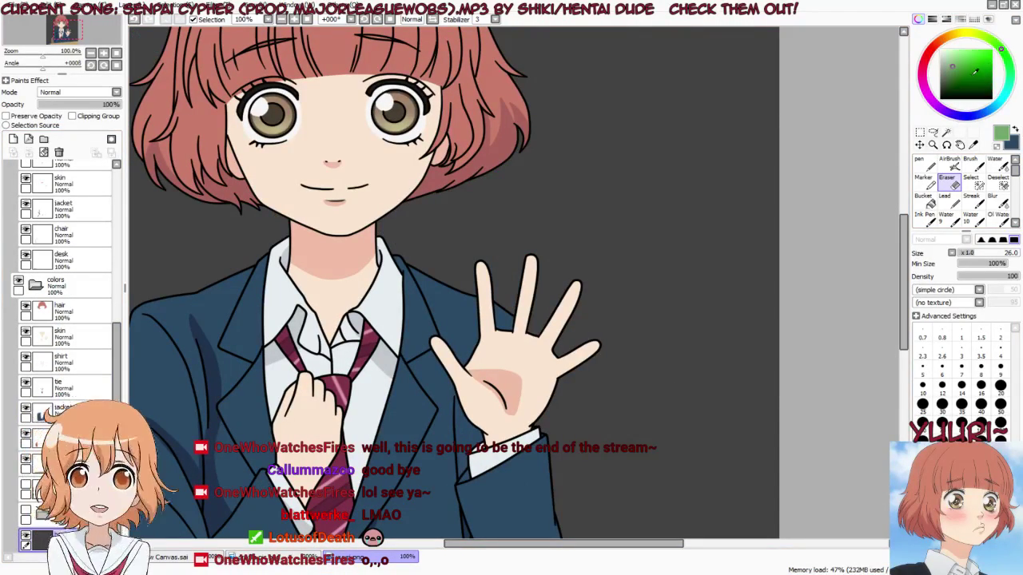
{"action": "left_click_drag", "start_coordinate": [971, 68], "coordinate": [1009, 37]}
{"action": "left_click", "coordinate": [929, 202]}
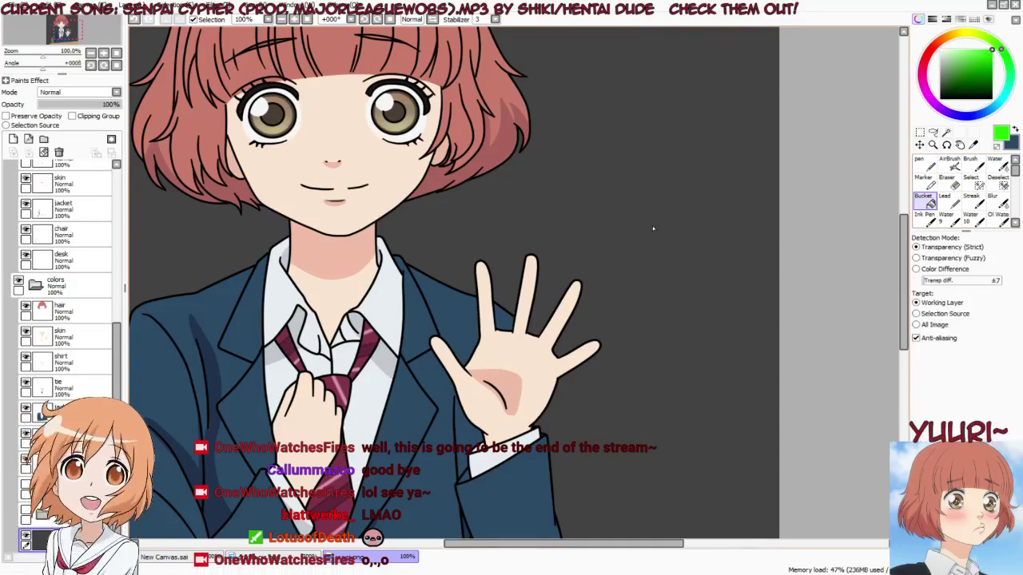
{"action": "left_click", "coordinate": [628, 248]}
Inspect the raised hand, shoulder, collar and jacket outlines against the green background for uncolored gaps
{"action": "key", "text": "Tab"}
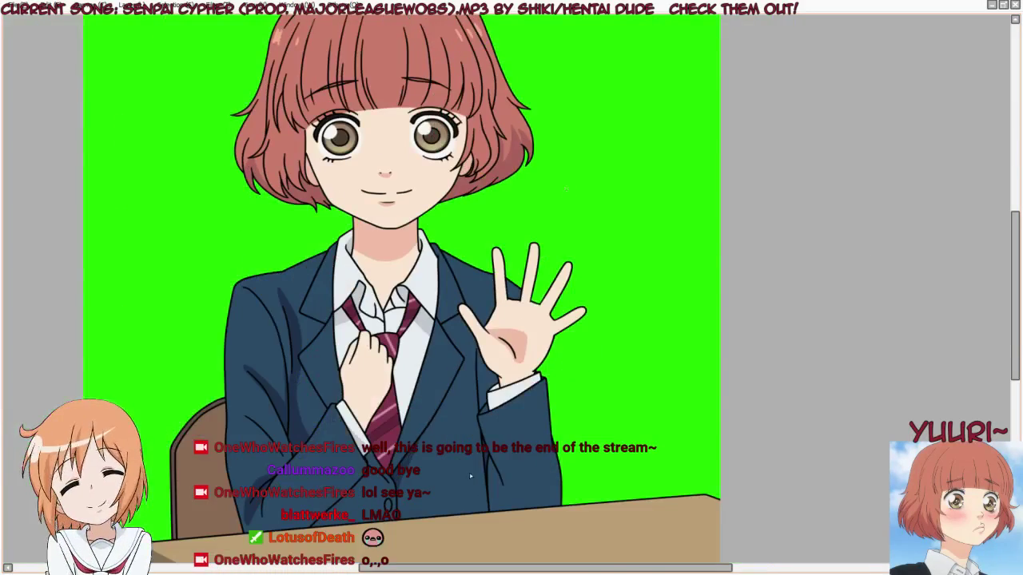
{"action": "scroll", "coordinate": [473, 323], "scroll_direction": "up", "scroll_amount": 1}
{"action": "scroll", "coordinate": [448, 359], "scroll_direction": "up", "scroll_amount": 1}
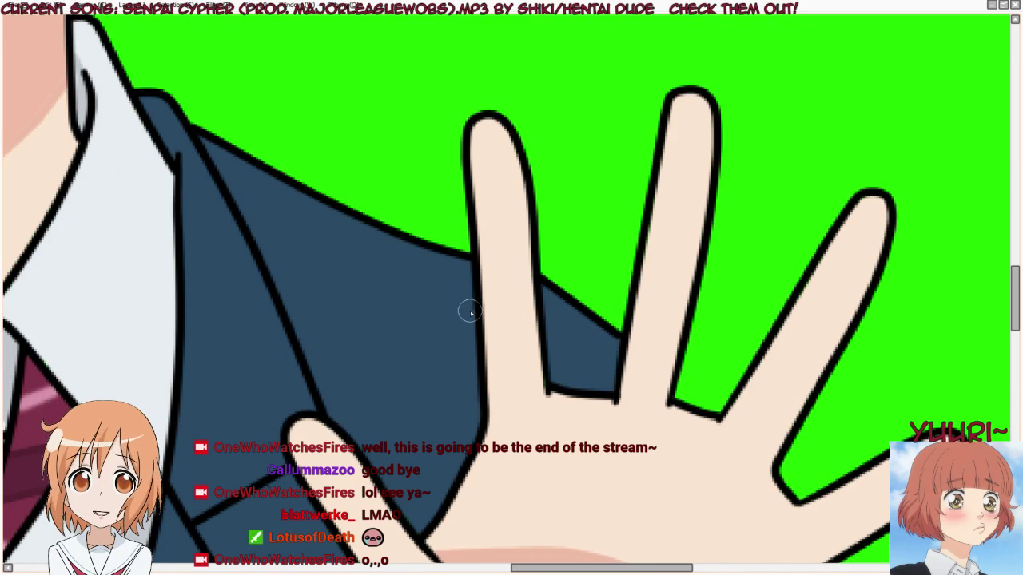
{"action": "scroll", "coordinate": [657, 225], "scroll_direction": "down", "scroll_amount": 2}
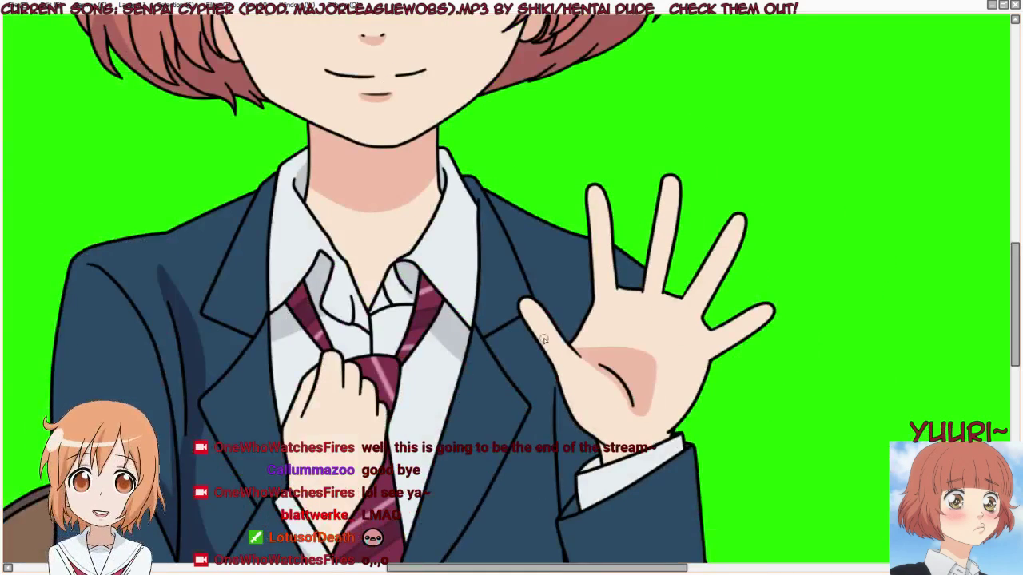
{"action": "scroll", "coordinate": [392, 489], "scroll_direction": "up", "scroll_amount": 1}
{"action": "scroll", "coordinate": [392, 489], "scroll_direction": "down", "scroll_amount": 2}
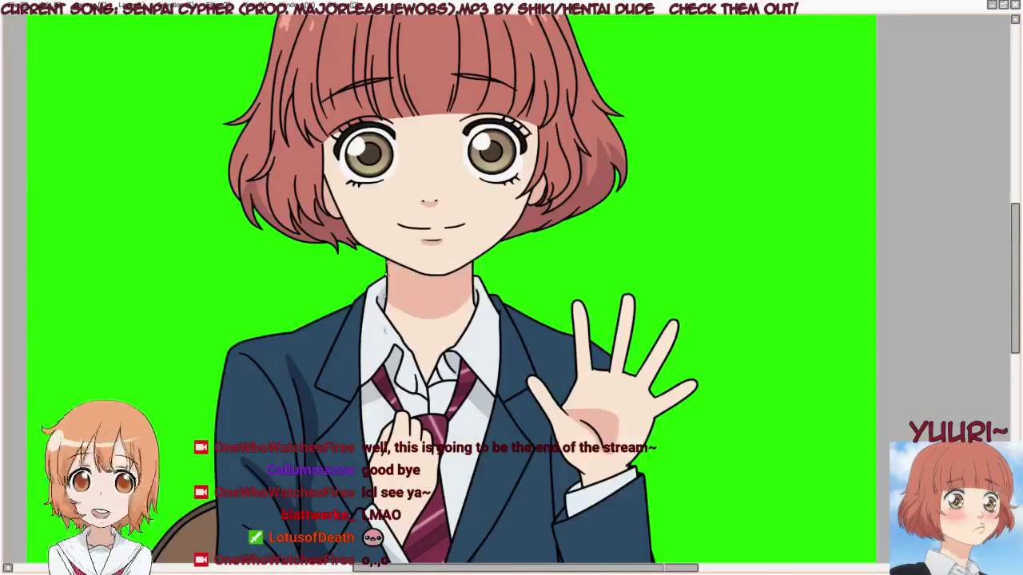
{"action": "scroll", "coordinate": [389, 256], "scroll_direction": "up", "scroll_amount": 3}
{"action": "scroll", "coordinate": [388, 255], "scroll_direction": "down", "scroll_amount": 2}
{"action": "scroll", "coordinate": [416, 339], "scroll_direction": "down", "scroll_amount": 1}
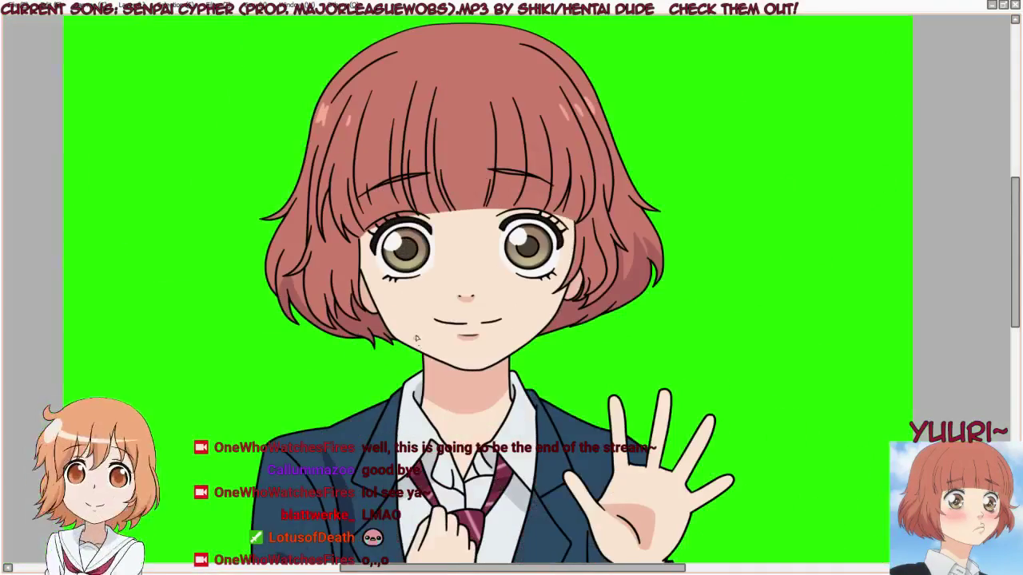
Examine the face, both ears and the surrounding hair closely for missed spots, ending with the whole figure
{"action": "scroll", "coordinate": [407, 315], "scroll_direction": "up", "scroll_amount": 3}
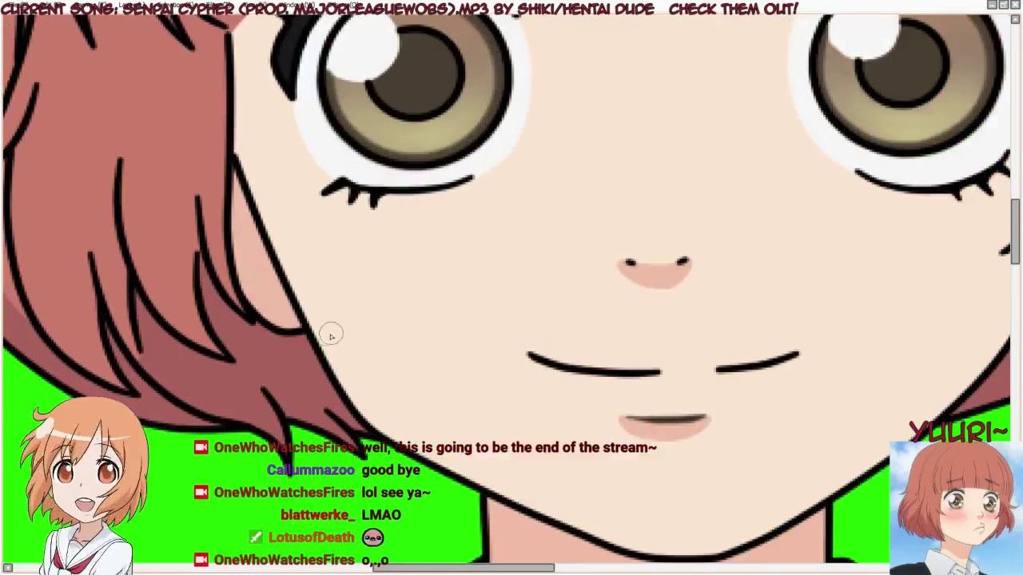
{"action": "scroll", "coordinate": [331, 334], "scroll_direction": "down", "scroll_amount": 1}
{"action": "scroll", "coordinate": [895, 191], "scroll_direction": "up", "scroll_amount": 1}
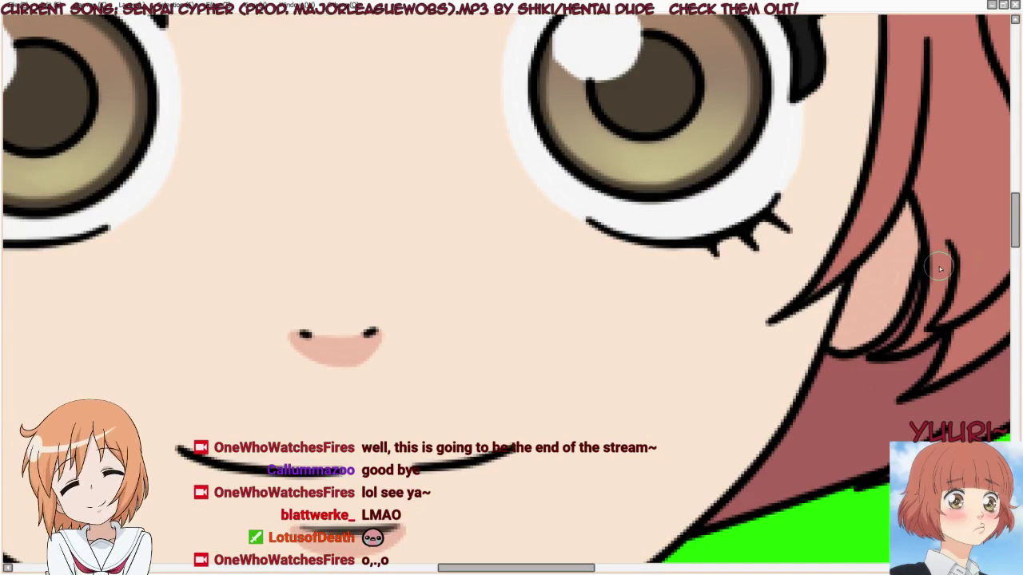
{"action": "scroll", "coordinate": [552, 201], "scroll_direction": "down", "scroll_amount": 3}
{"action": "scroll", "coordinate": [553, 201], "scroll_direction": "up", "scroll_amount": 5}
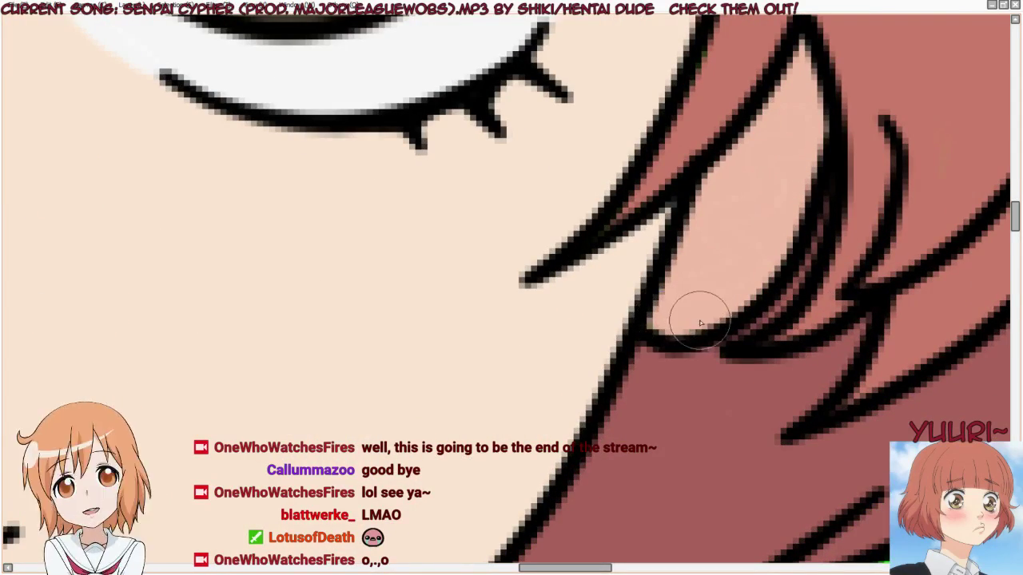
{"action": "scroll", "coordinate": [776, 235], "scroll_direction": "down", "scroll_amount": 4}
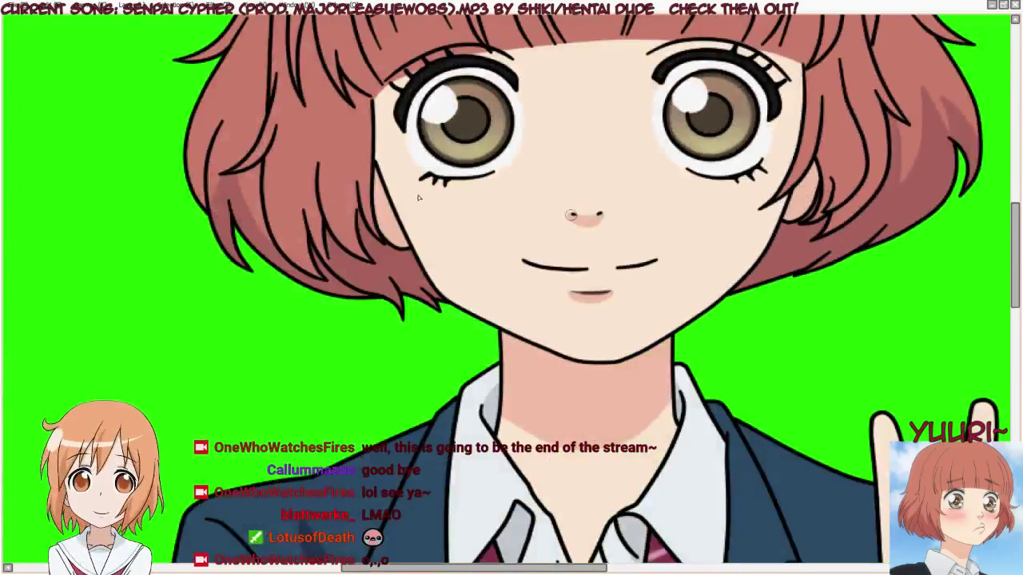
{"action": "scroll", "coordinate": [418, 197], "scroll_direction": "down", "scroll_amount": 3}
{"action": "scroll", "coordinate": [442, 173], "scroll_direction": "down", "scroll_amount": 3}
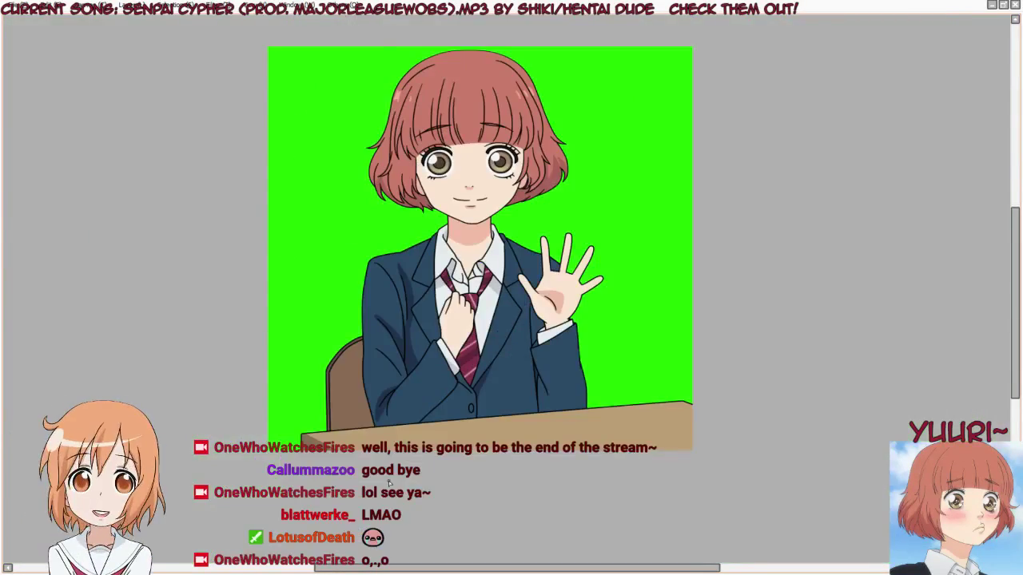
{"action": "scroll", "coordinate": [437, 368], "scroll_direction": "up", "scroll_amount": 3}
View the open drawing of the orange-haired girl and the brush texture canvas, then return to the drawing with the green background
{"action": "key", "text": "Tab"}
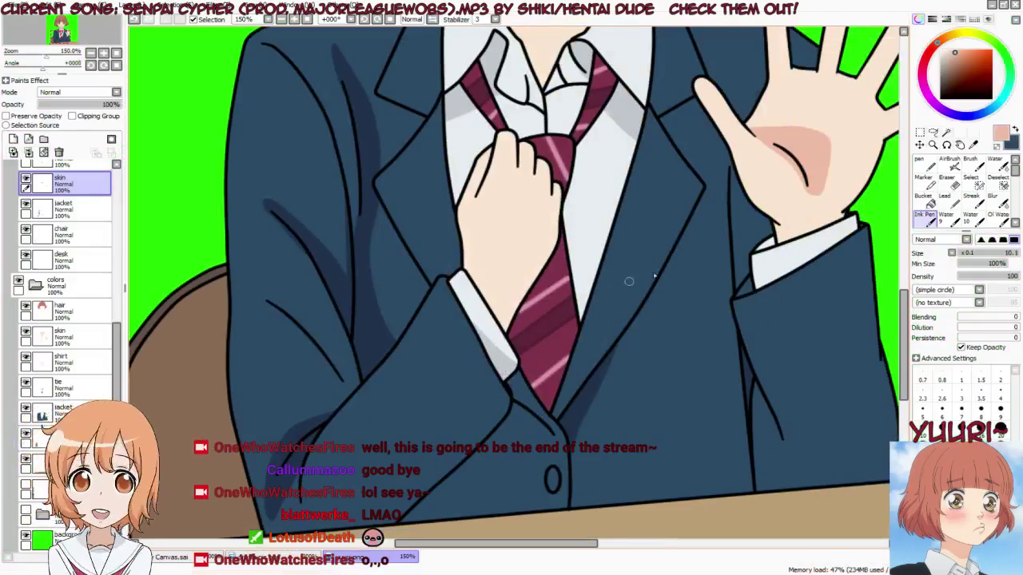
{"action": "left_click", "coordinate": [247, 557]}
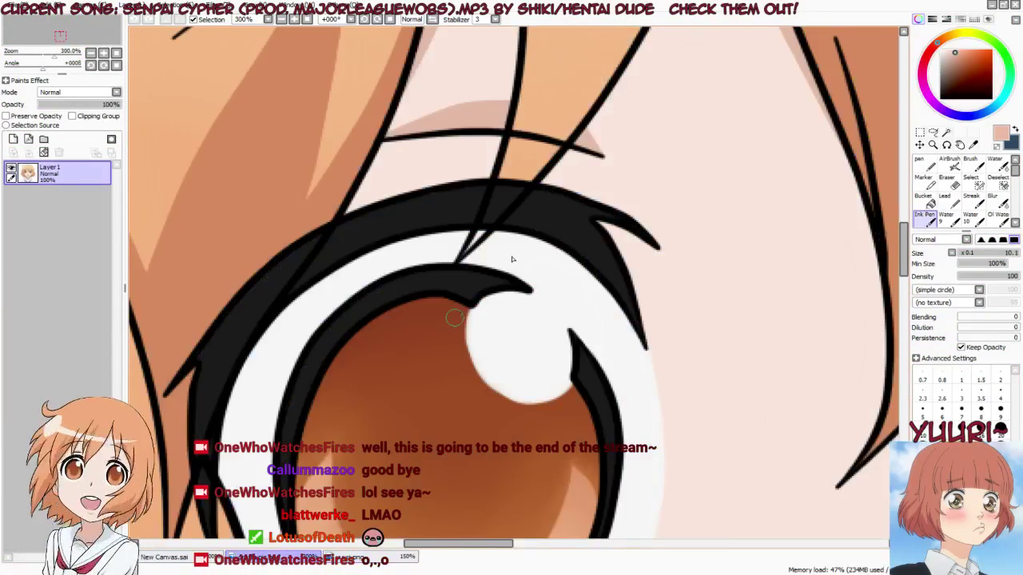
{"action": "scroll", "coordinate": [512, 240], "scroll_direction": "down", "scroll_amount": 3}
{"action": "scroll", "coordinate": [517, 240], "scroll_direction": "down", "scroll_amount": 4}
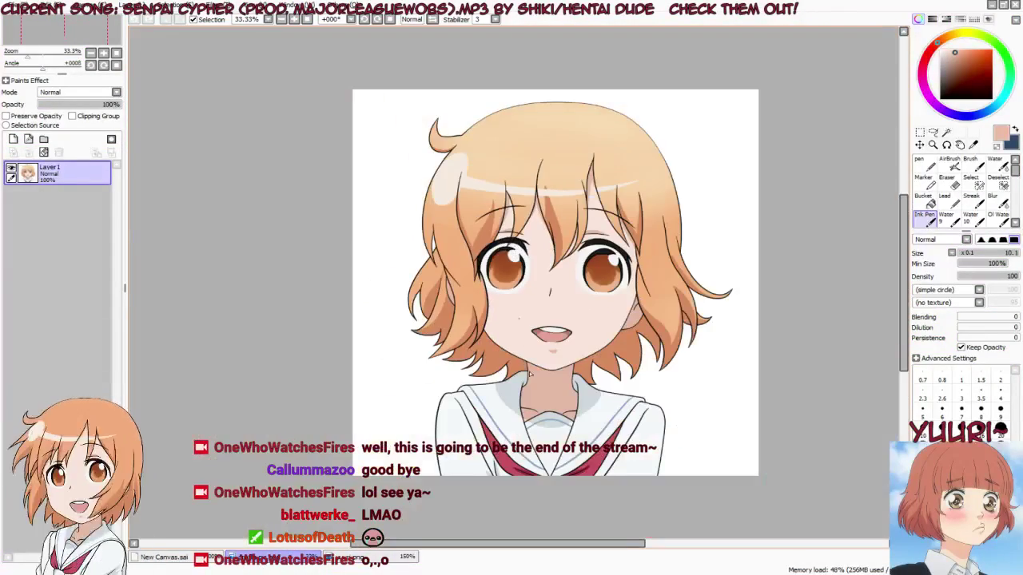
{"action": "left_click", "coordinate": [188, 557]}
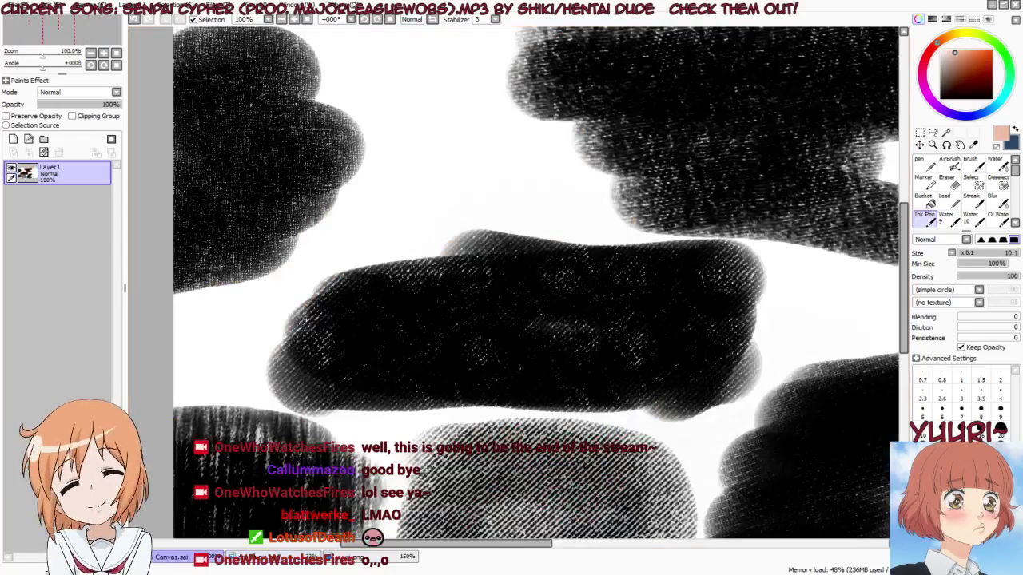
{"action": "left_click", "coordinate": [356, 557]}
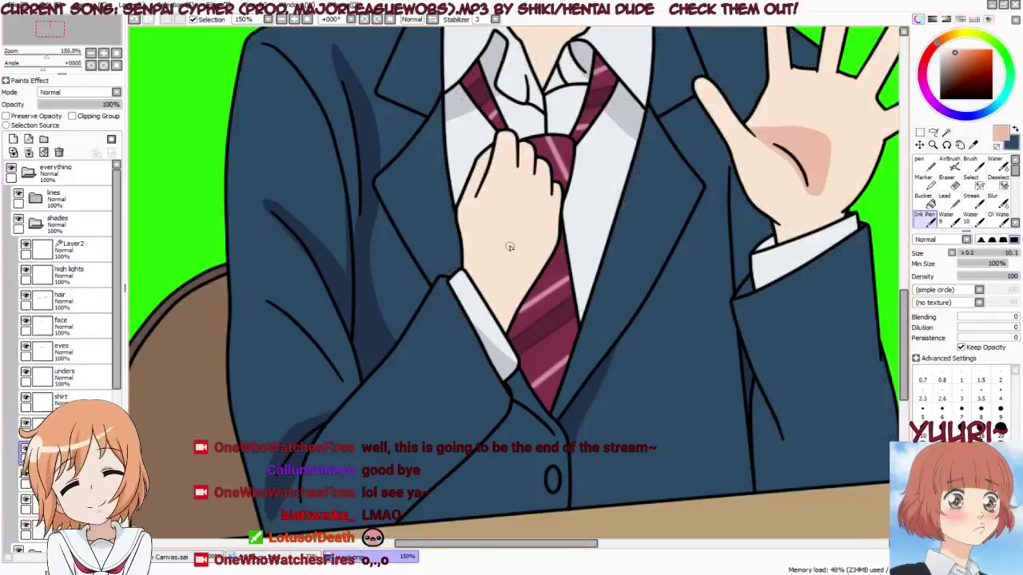
Check the hand holding the tie, the shirt front and the jacket sleeves closely for remaining gaps
{"action": "scroll", "coordinate": [510, 247], "scroll_direction": "down", "scroll_amount": 1}
{"action": "key", "text": "Tab"}
{"action": "scroll", "coordinate": [513, 387], "scroll_direction": "down", "scroll_amount": 1}
{"action": "scroll", "coordinate": [527, 289], "scroll_direction": "up", "scroll_amount": 5}
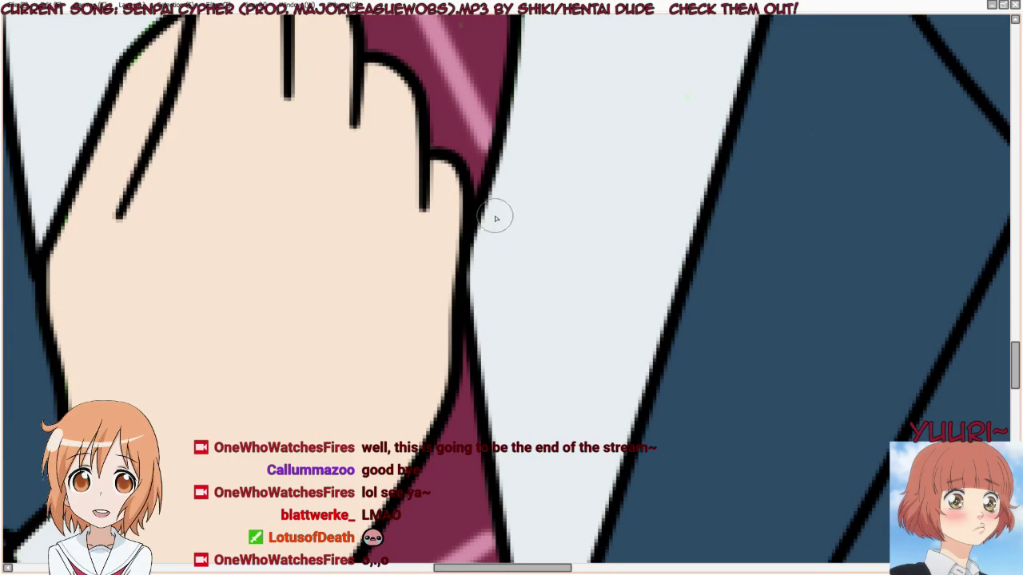
{"action": "scroll", "coordinate": [550, 196], "scroll_direction": "down", "scroll_amount": 1}
{"action": "scroll", "coordinate": [550, 196], "scroll_direction": "down", "scroll_amount": 1}
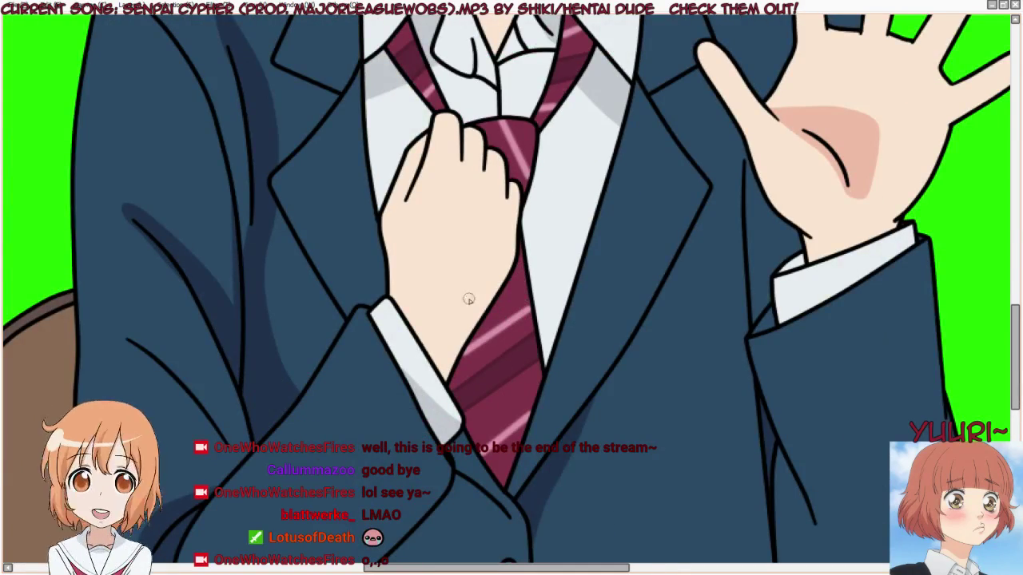
{"action": "scroll", "coordinate": [469, 299], "scroll_direction": "down", "scroll_amount": 3}
{"action": "scroll", "coordinate": [448, 333], "scroll_direction": "down", "scroll_amount": 1}
Inspect the neck, shirt collar, bangs and eyes against the green background for remaining gaps
{"action": "scroll", "coordinate": [469, 208], "scroll_direction": "up", "scroll_amount": 4}
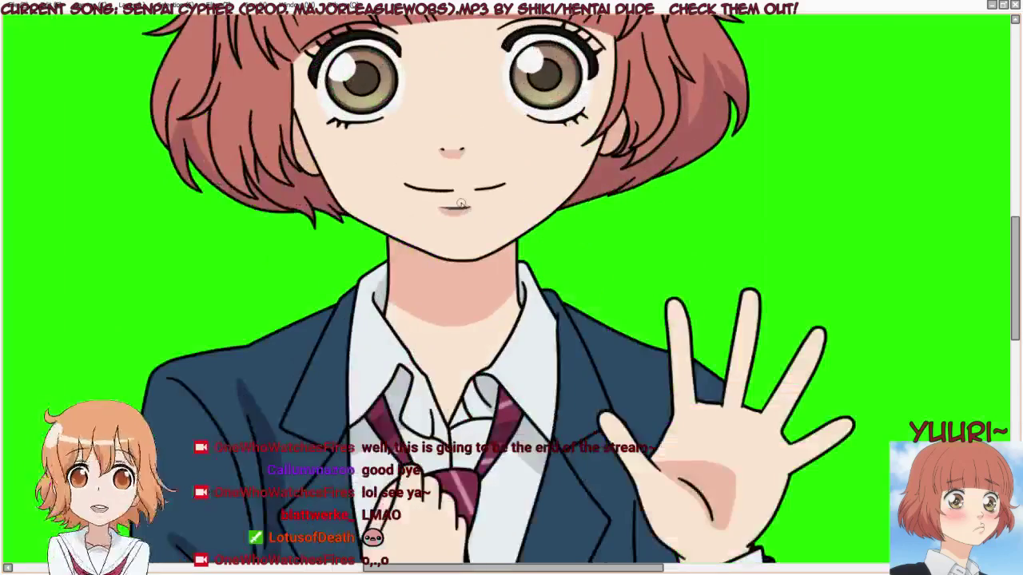
{"action": "scroll", "coordinate": [506, 337], "scroll_direction": "up", "scroll_amount": 2}
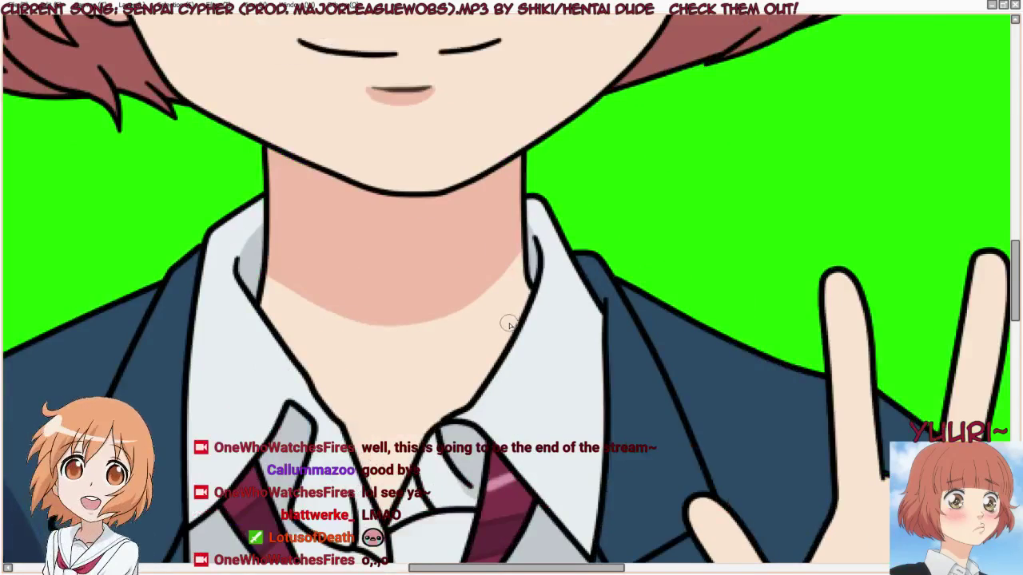
{"action": "scroll", "coordinate": [510, 323], "scroll_direction": "up", "scroll_amount": 1}
{"action": "scroll", "coordinate": [514, 269], "scroll_direction": "up", "scroll_amount": 1}
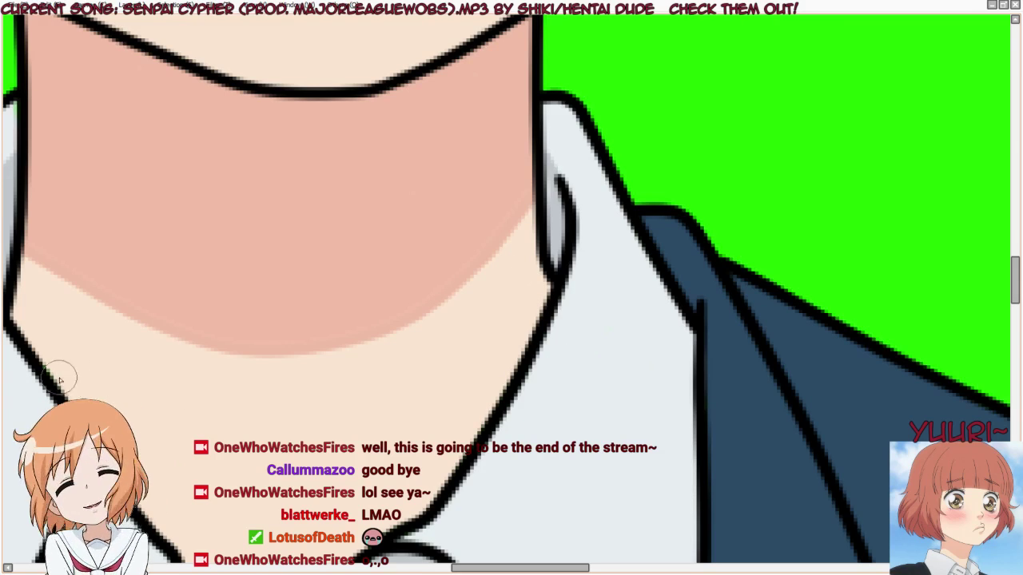
{"action": "scroll", "coordinate": [48, 308], "scroll_direction": "down", "scroll_amount": 1}
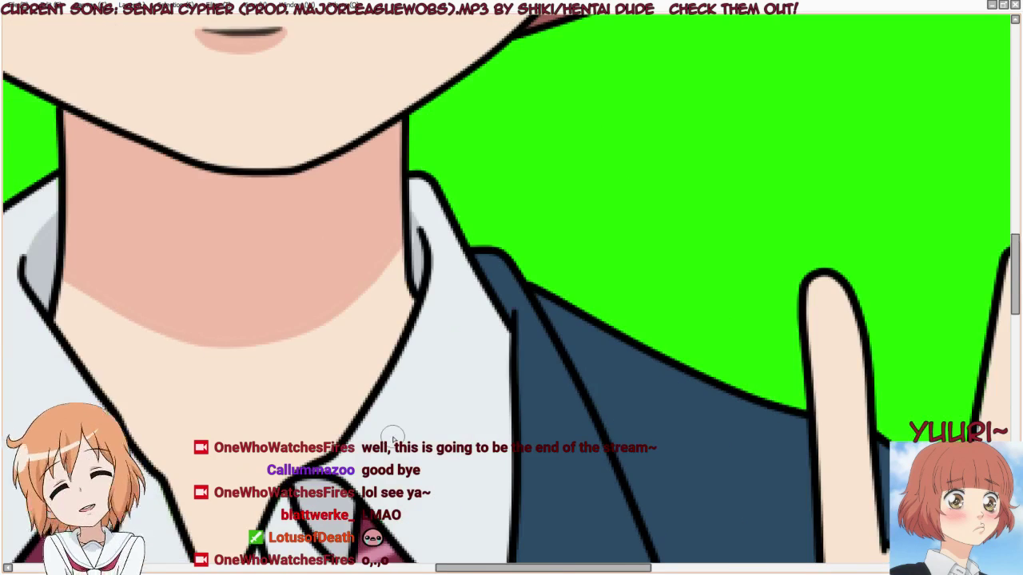
{"action": "scroll", "coordinate": [392, 436], "scroll_direction": "down", "scroll_amount": 2}
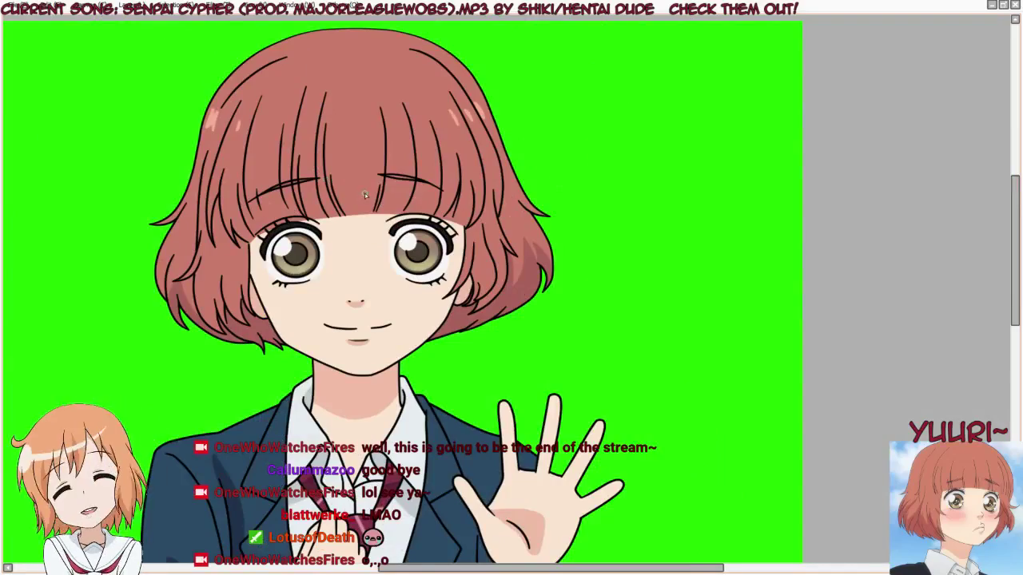
{"action": "scroll", "coordinate": [364, 195], "scroll_direction": "up", "scroll_amount": 3}
{"action": "scroll", "coordinate": [465, 321], "scroll_direction": "down", "scroll_amount": 2}
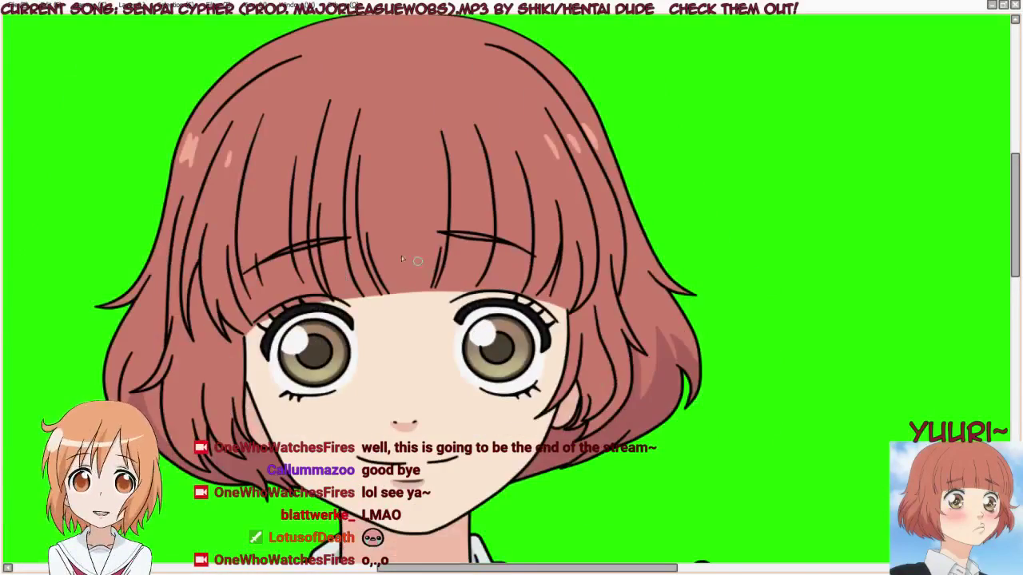
{"action": "scroll", "coordinate": [402, 257], "scroll_direction": "up", "scroll_amount": 1}
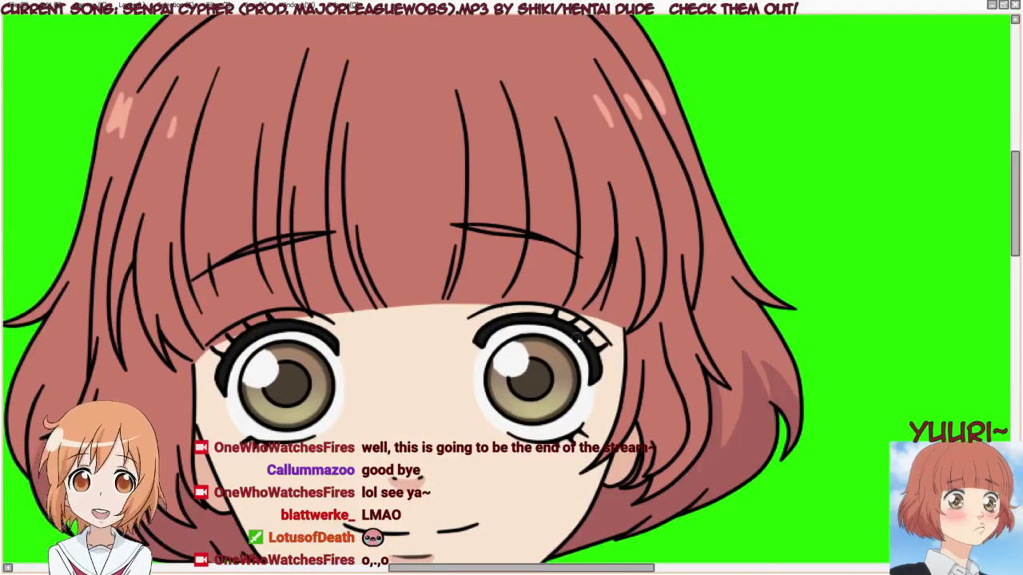
Inspect the bangs, the eye and side hair above the raised hand, and the nearby collar and shoulder for uncolored gaps
{"action": "scroll", "coordinate": [579, 339], "scroll_direction": "up", "scroll_amount": 5}
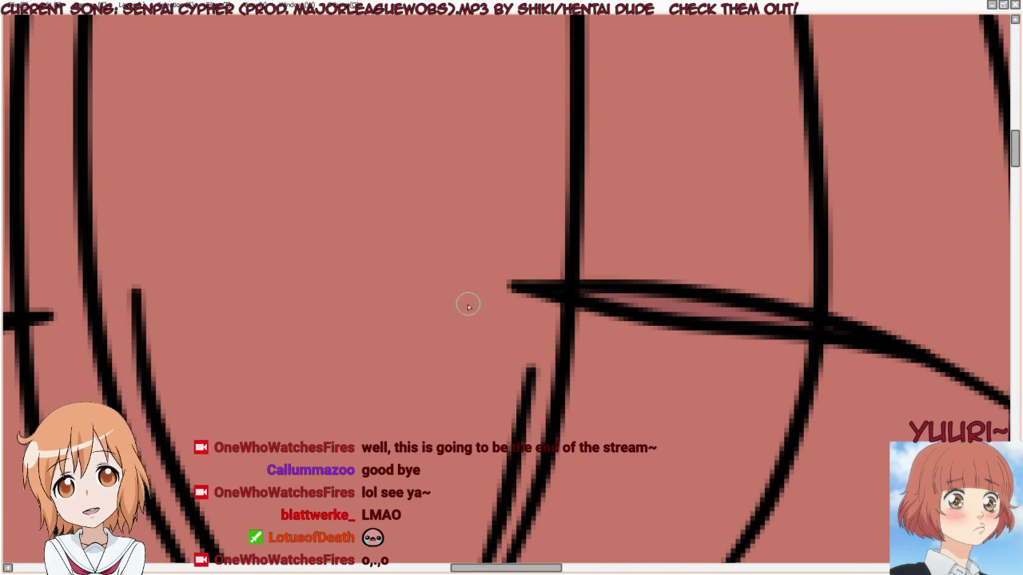
{"action": "scroll", "coordinate": [468, 306], "scroll_direction": "down", "scroll_amount": 4}
{"action": "scroll", "coordinate": [660, 279], "scroll_direction": "up", "scroll_amount": 5}
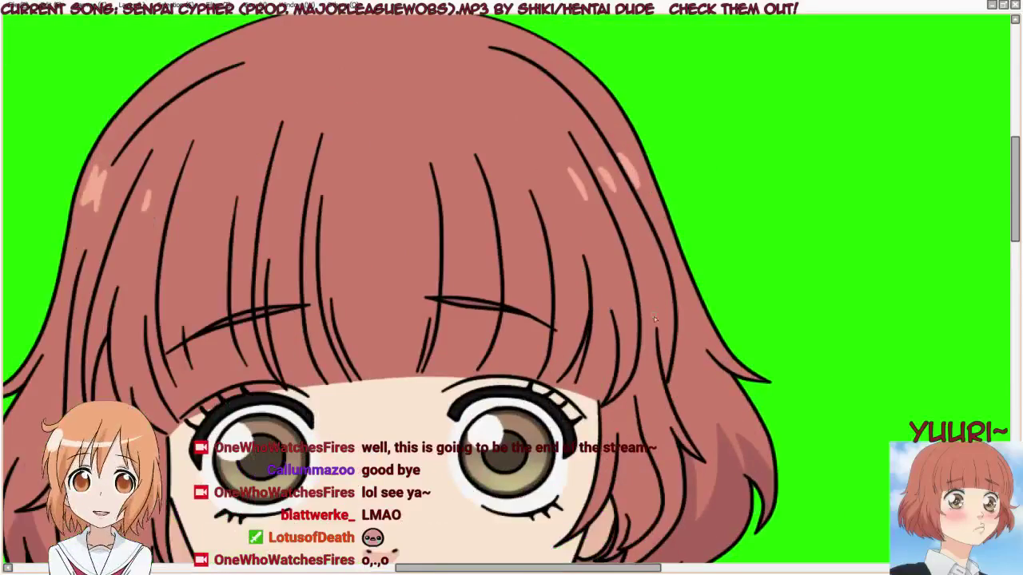
{"action": "scroll", "coordinate": [736, 400], "scroll_direction": "down", "scroll_amount": 5}
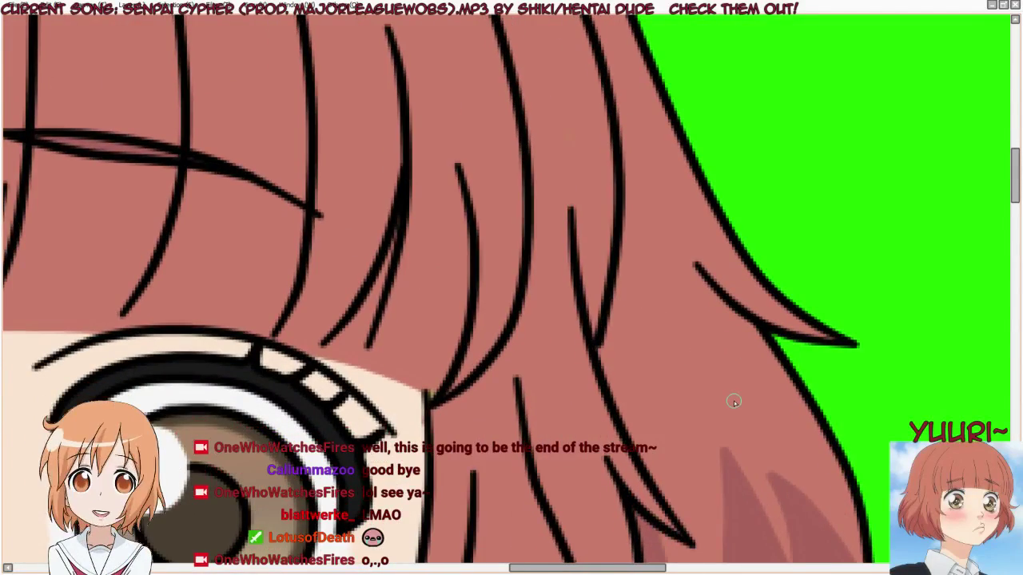
{"action": "scroll", "coordinate": [731, 414], "scroll_direction": "down", "scroll_amount": 6}
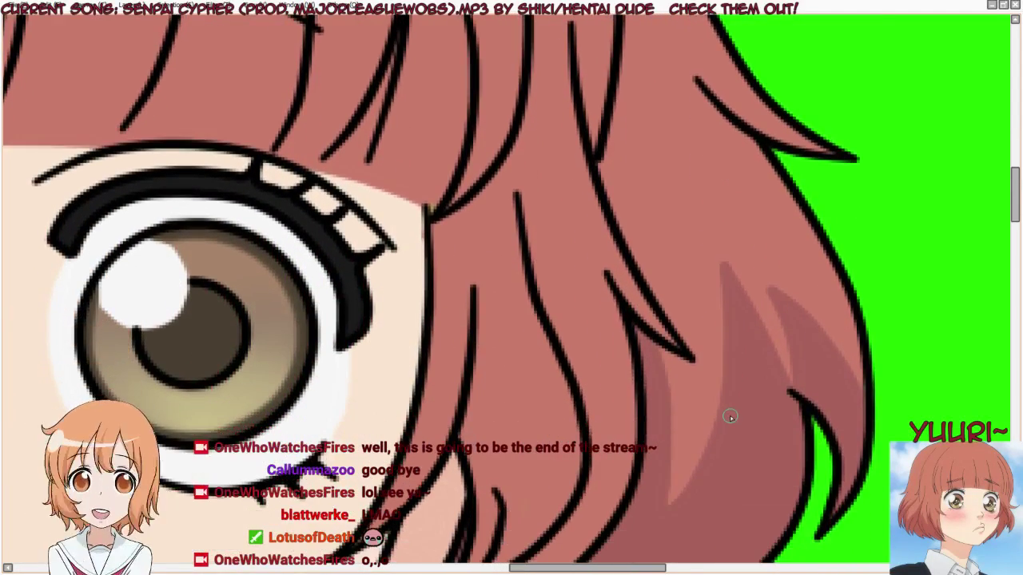
{"action": "scroll", "coordinate": [719, 427], "scroll_direction": "down", "scroll_amount": 6}
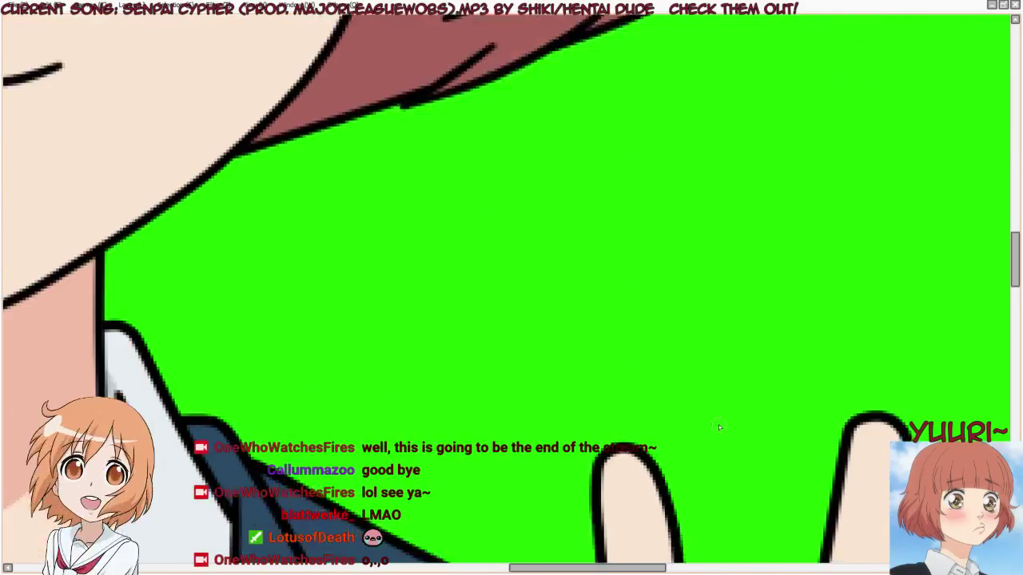
{"action": "scroll", "coordinate": [715, 434], "scroll_direction": "down", "scroll_amount": 3}
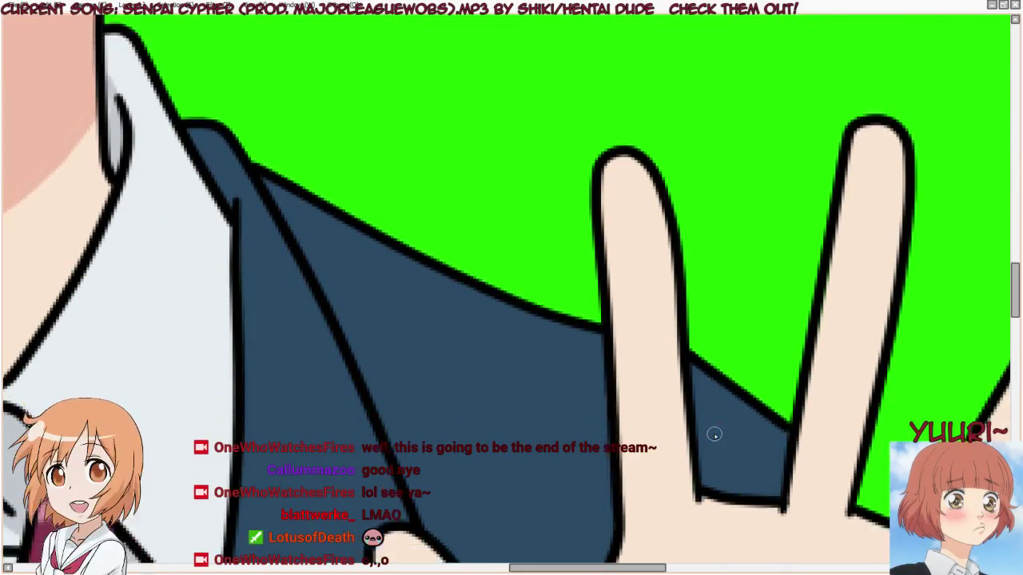
Check the raised hand's fingers, palm and shirt cuff and the jacket sleeve below it down to the desk edge
{"action": "scroll", "coordinate": [715, 435], "scroll_direction": "right", "scroll_amount": 5}
{"action": "scroll", "coordinate": [715, 437], "scroll_direction": "right", "scroll_amount": 5}
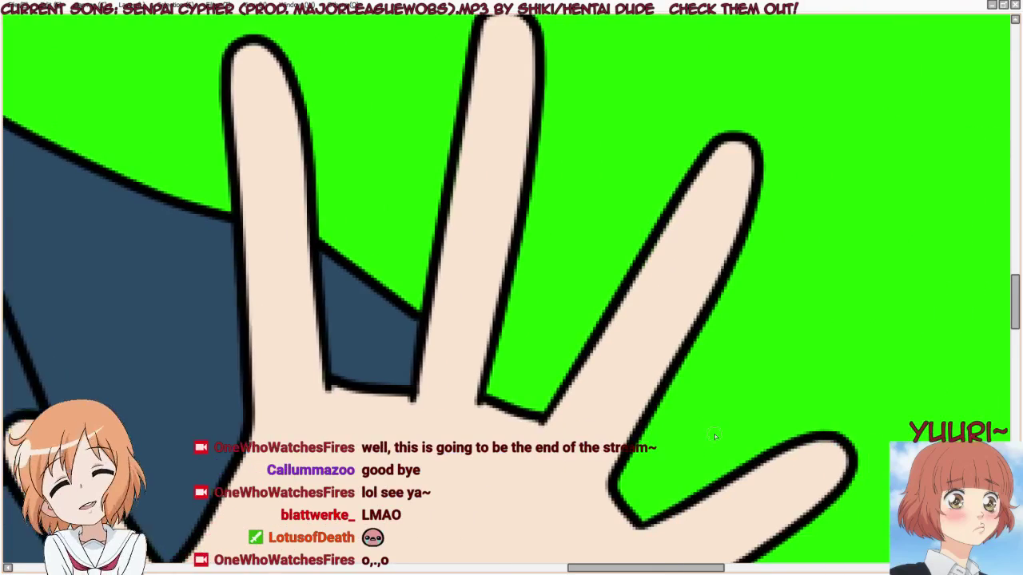
{"action": "scroll", "coordinate": [648, 424], "scroll_direction": "down", "scroll_amount": 5}
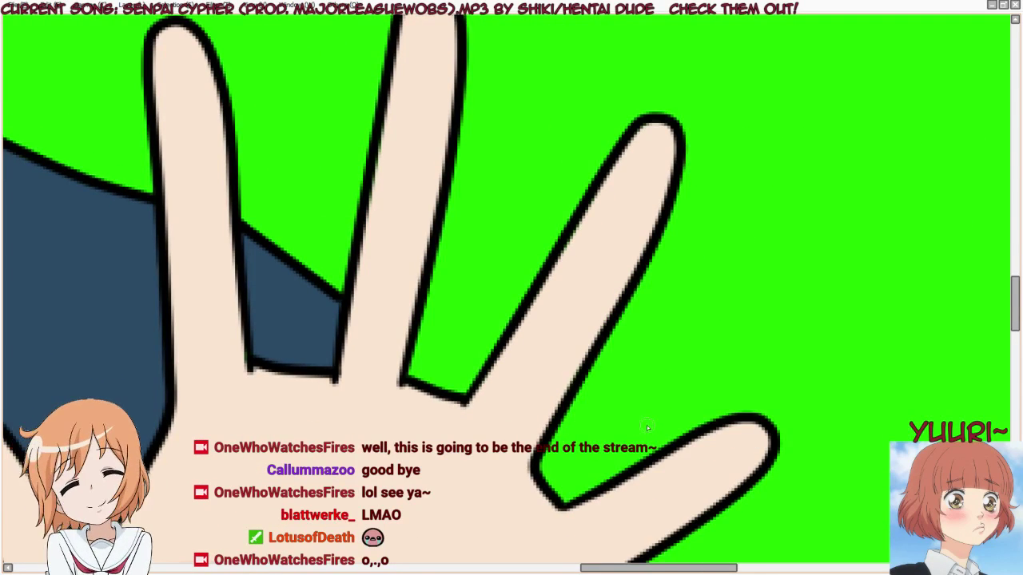
{"action": "scroll", "coordinate": [646, 438], "scroll_direction": "down", "scroll_amount": 5}
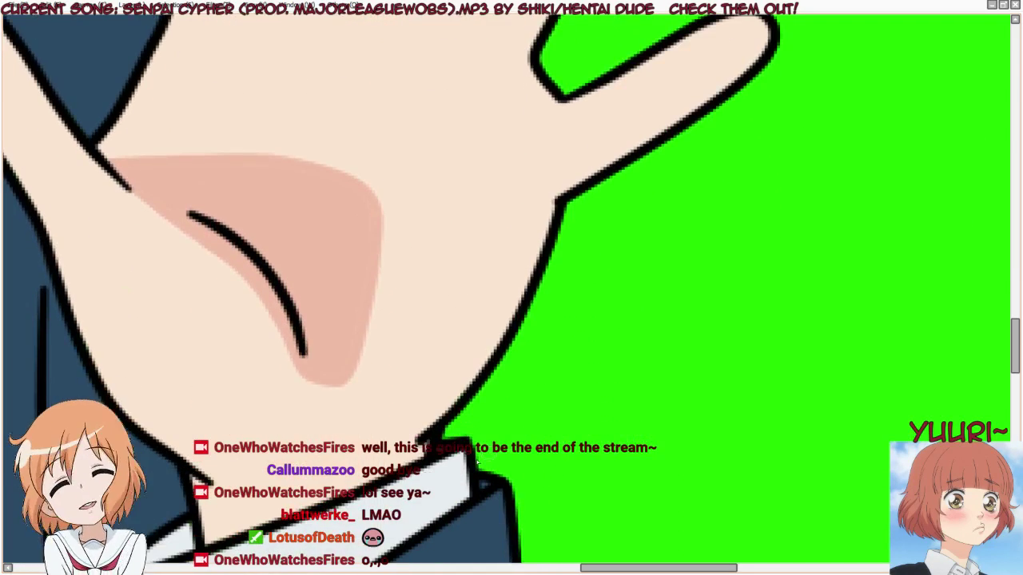
{"action": "scroll", "coordinate": [481, 467], "scroll_direction": "down", "scroll_amount": 8}
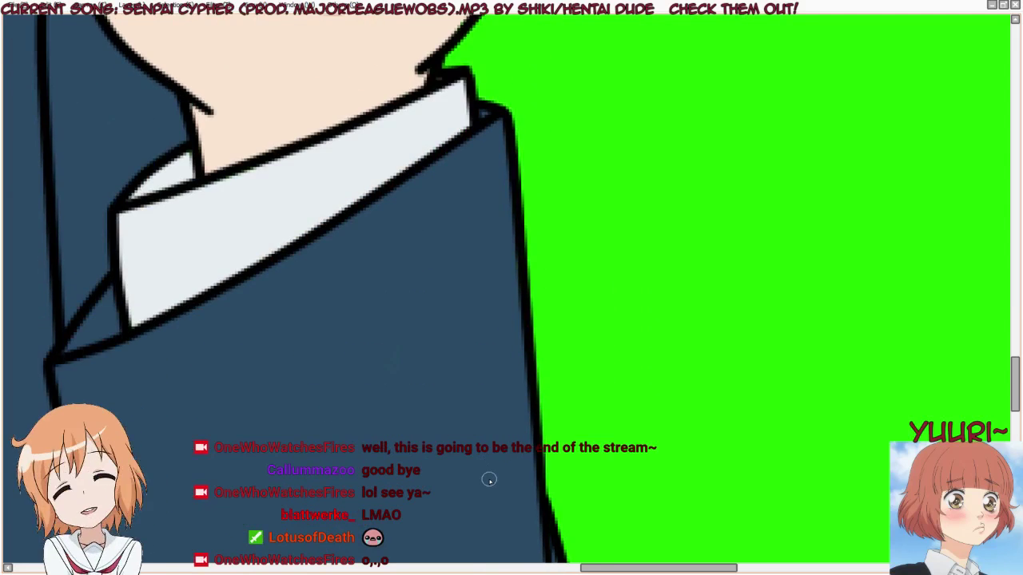
{"action": "scroll", "coordinate": [489, 479], "scroll_direction": "down", "scroll_amount": 5}
{"action": "scroll", "coordinate": [491, 489], "scroll_direction": "left", "scroll_amount": 3}
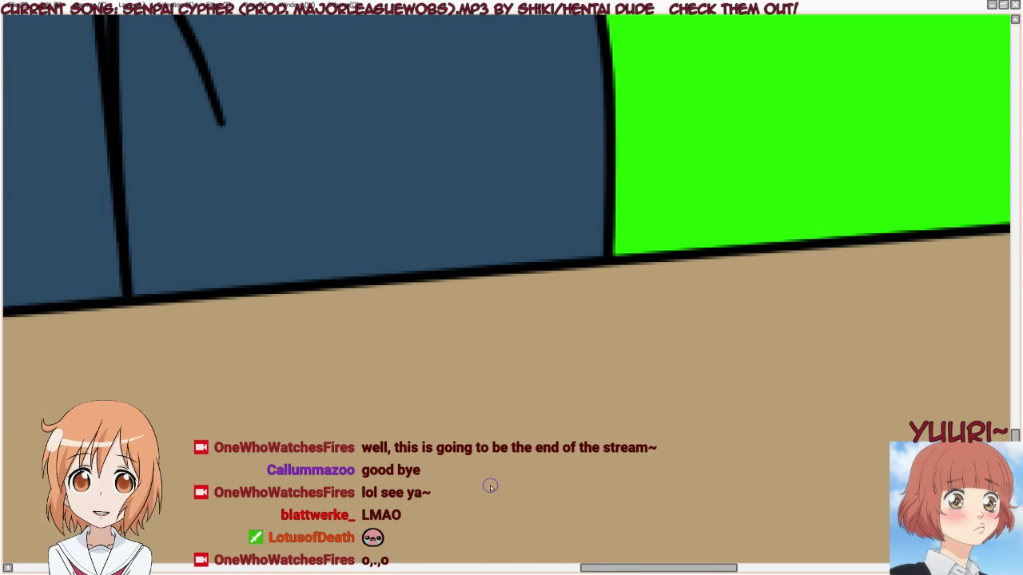
Examine the jacket hem along the desk edge across to the chair for missed spots, resetting the view rotation
{"action": "scroll", "coordinate": [492, 500], "scroll_direction": "left", "scroll_amount": 3}
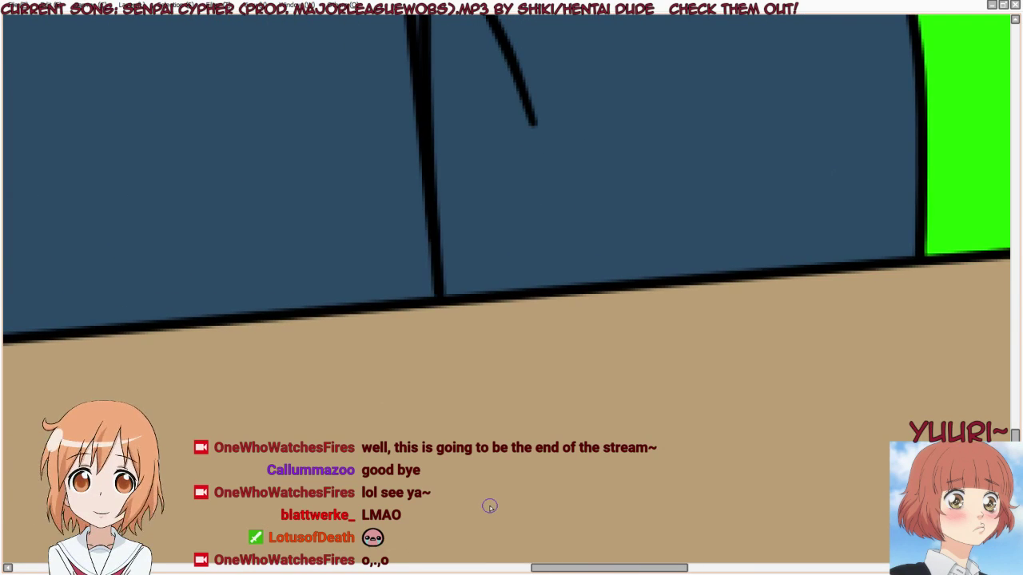
{"action": "scroll", "coordinate": [489, 507], "scroll_direction": "left", "scroll_amount": 8}
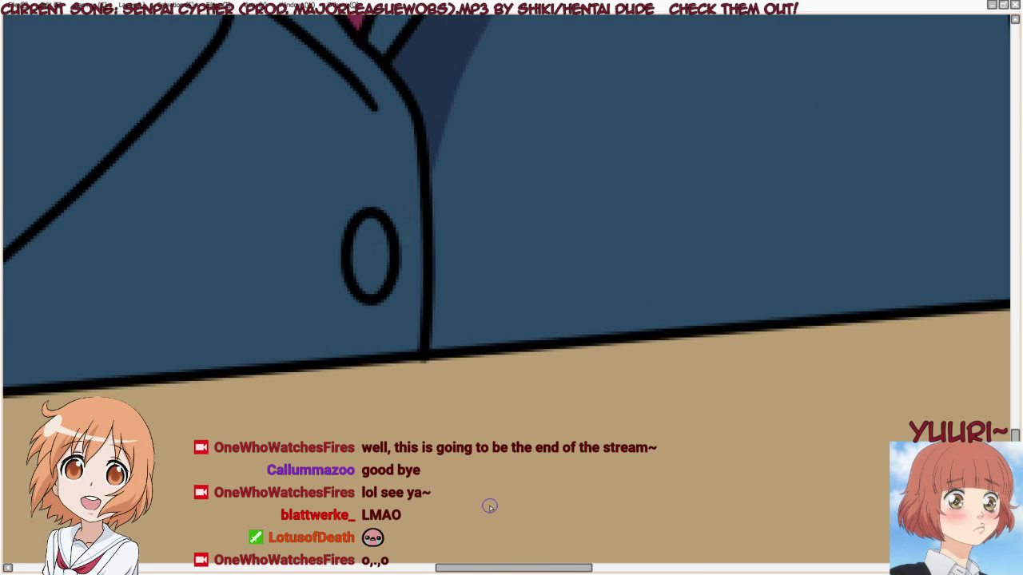
{"action": "scroll", "coordinate": [490, 506], "scroll_direction": "left", "scroll_amount": 10}
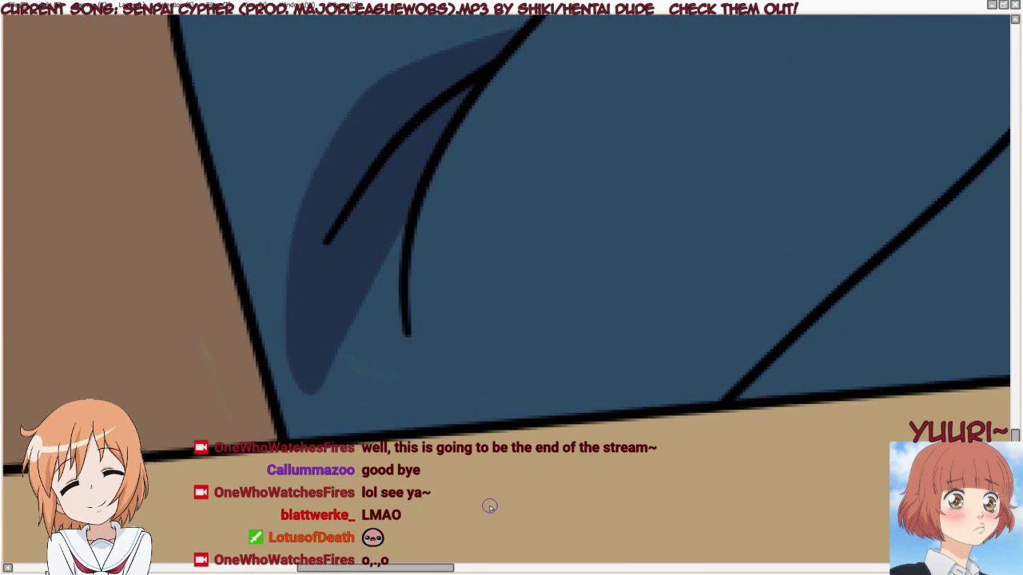
{"action": "scroll", "coordinate": [489, 506], "scroll_direction": "left", "scroll_amount": 5}
{"action": "scroll", "coordinate": [479, 517], "scroll_direction": "left", "scroll_amount": 1}
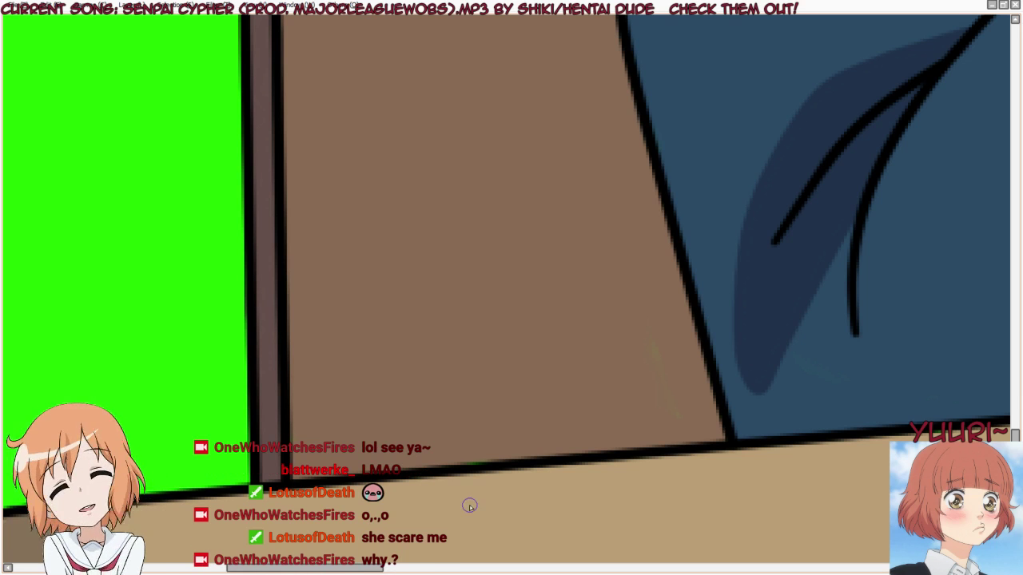
{"action": "key", "text": "End"}
{"action": "key", "text": "Tab"}
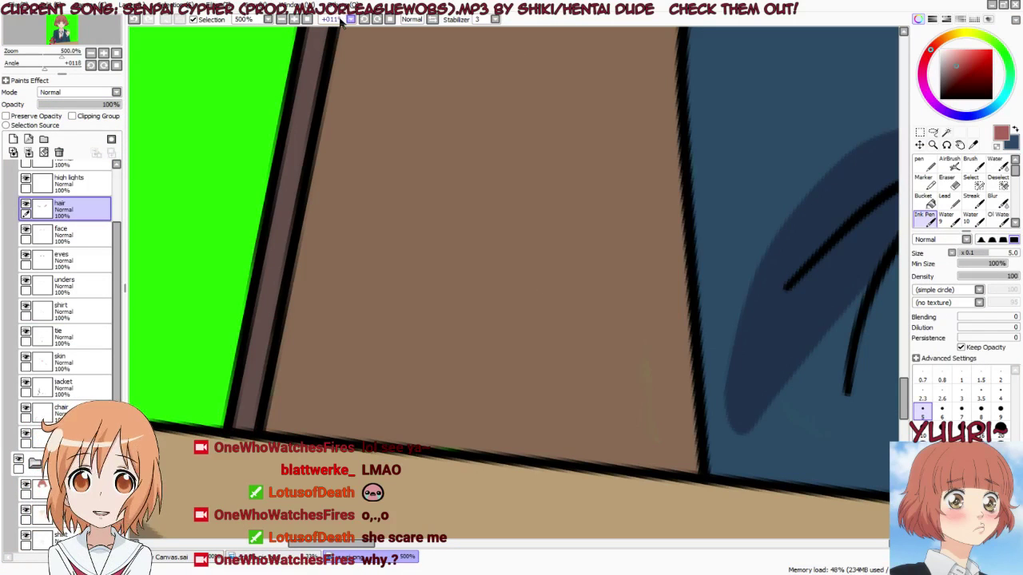
{"action": "left_click", "coordinate": [390, 19]}
{"action": "key", "text": "Tab"}
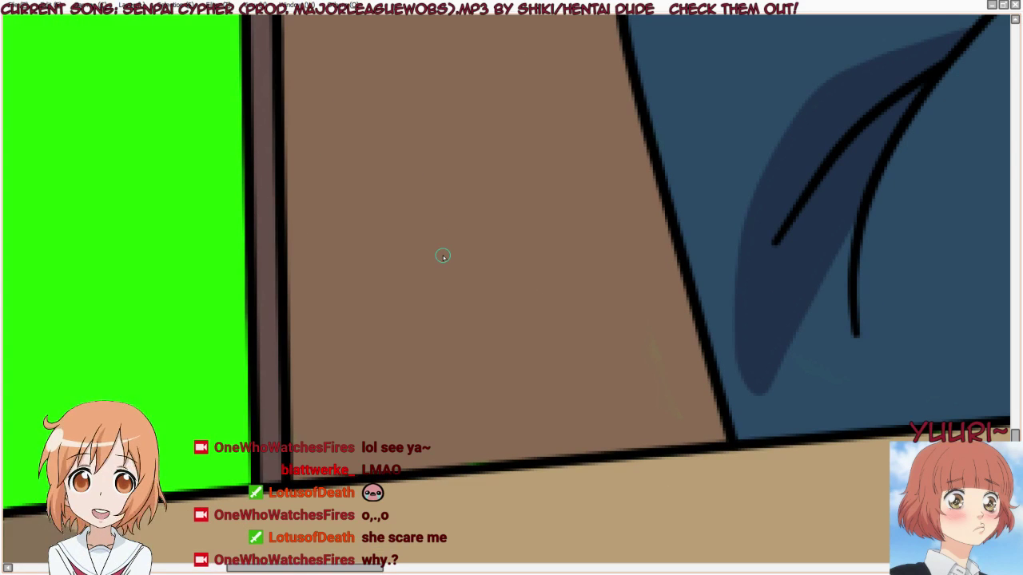
Check the chair edge, the adjoining jacket sleeve and shoulder, the lapel and the shirt collar against the green background
{"action": "scroll", "coordinate": [443, 256], "scroll_direction": "up", "scroll_amount": 10}
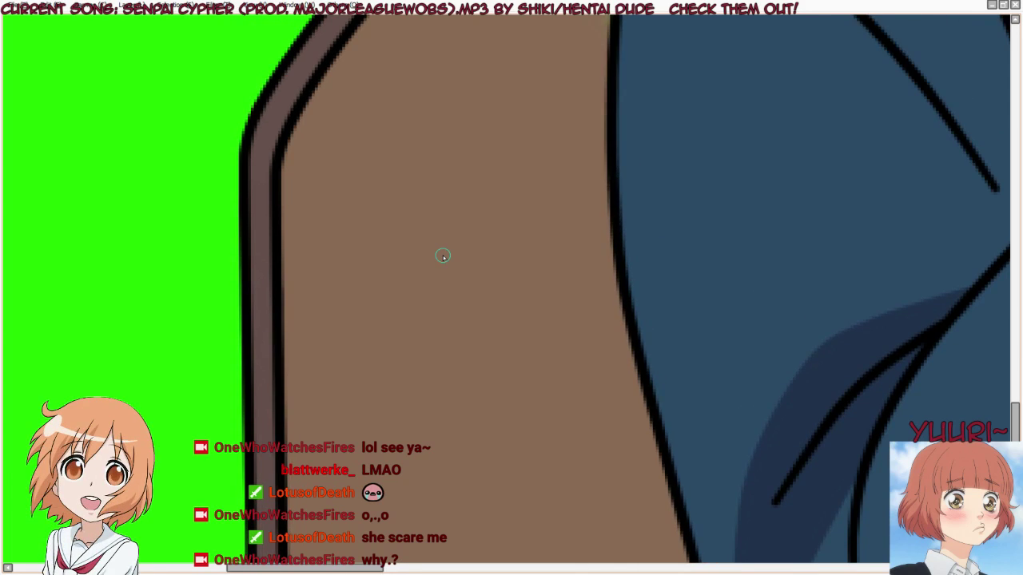
{"action": "scroll", "coordinate": [443, 256], "scroll_direction": "up", "scroll_amount": 10}
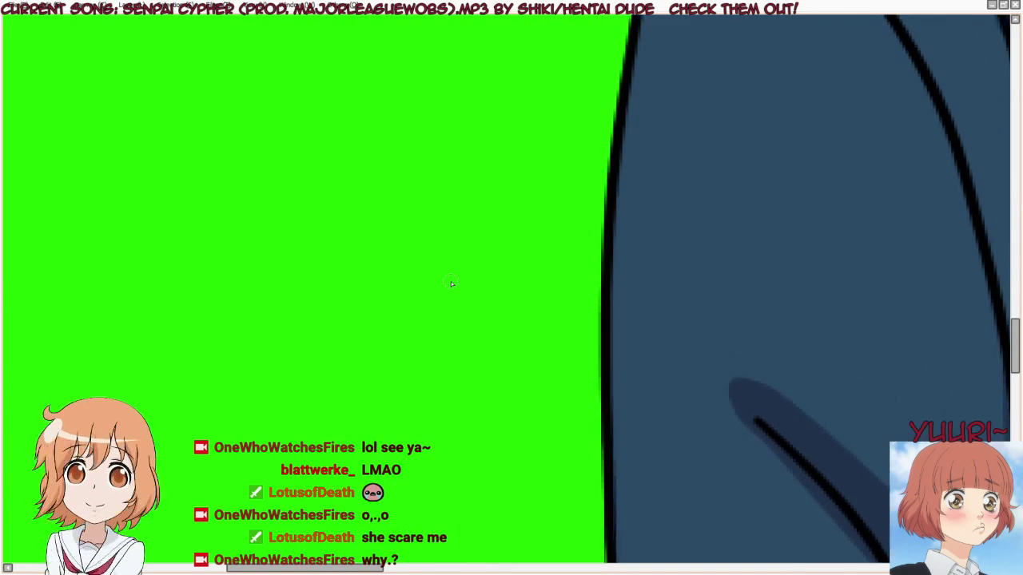
{"action": "scroll", "coordinate": [450, 283], "scroll_direction": "up", "scroll_amount": 8}
{"action": "scroll", "coordinate": [449, 287], "scroll_direction": "right", "scroll_amount": 10}
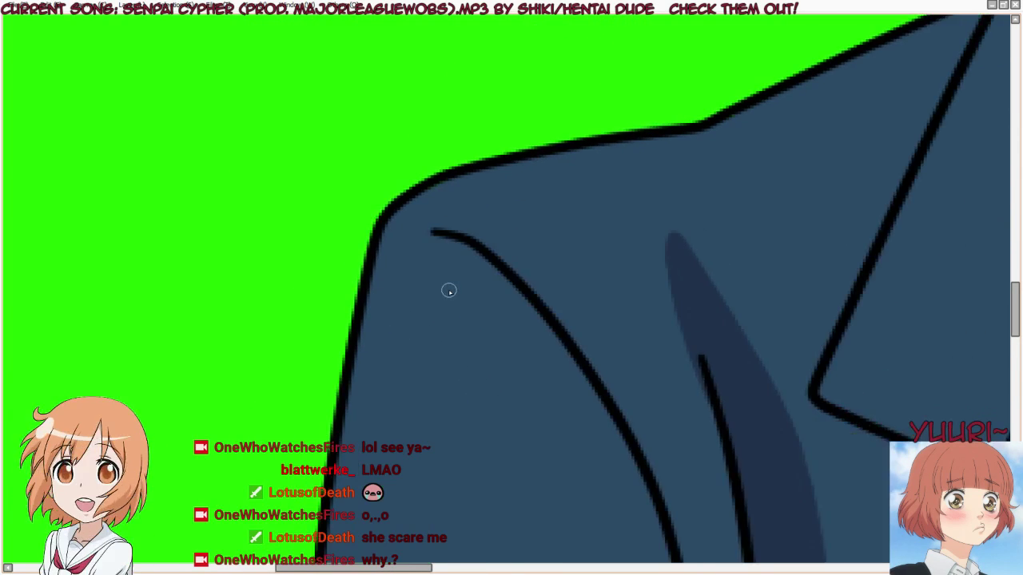
{"action": "scroll", "coordinate": [448, 292], "scroll_direction": "right", "scroll_amount": 3}
{"action": "scroll", "coordinate": [449, 292], "scroll_direction": "up", "scroll_amount": 8}
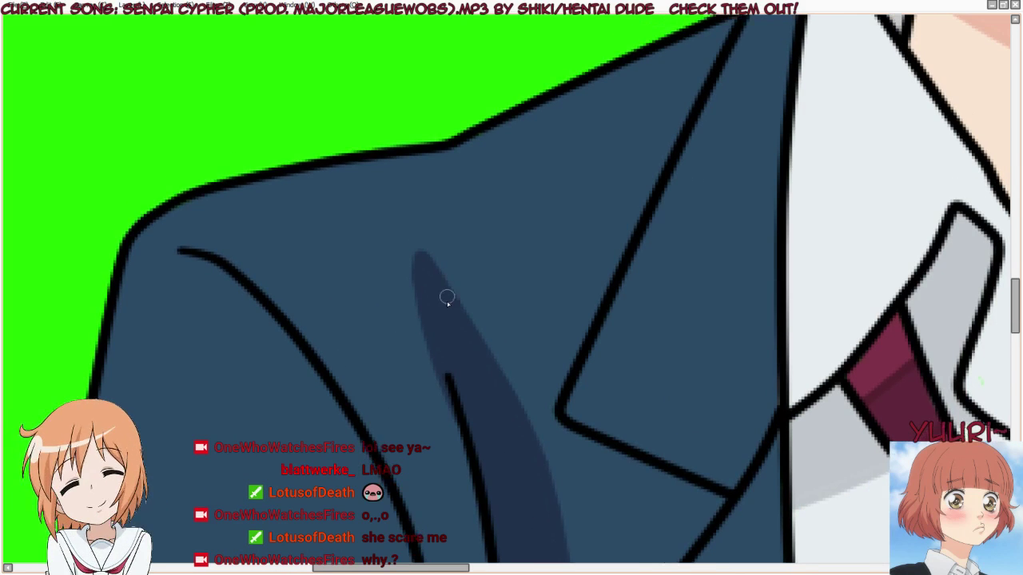
{"action": "scroll", "coordinate": [446, 306], "scroll_direction": "up", "scroll_amount": 1}
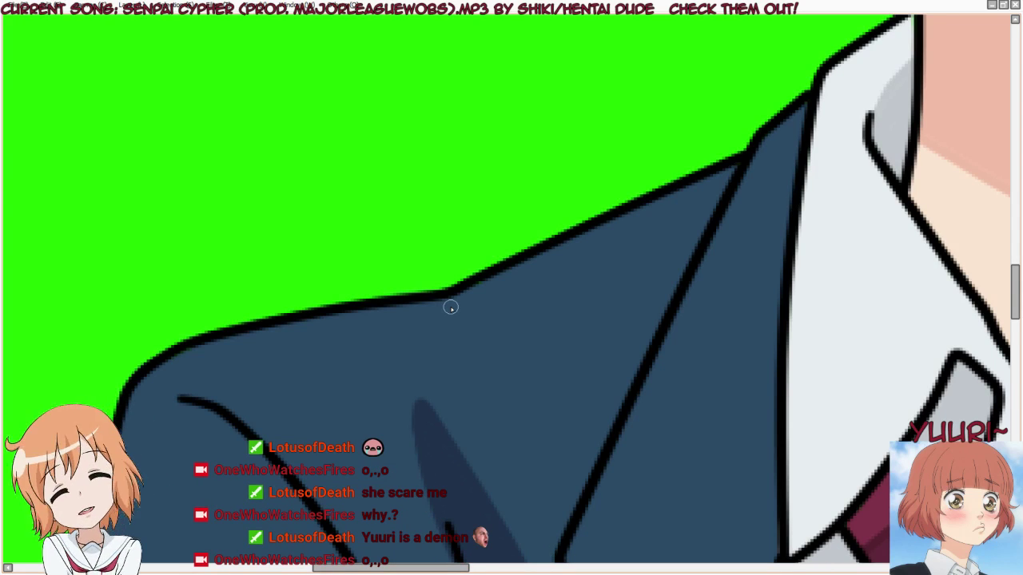
{"action": "scroll", "coordinate": [451, 307], "scroll_direction": "right", "scroll_amount": 15}
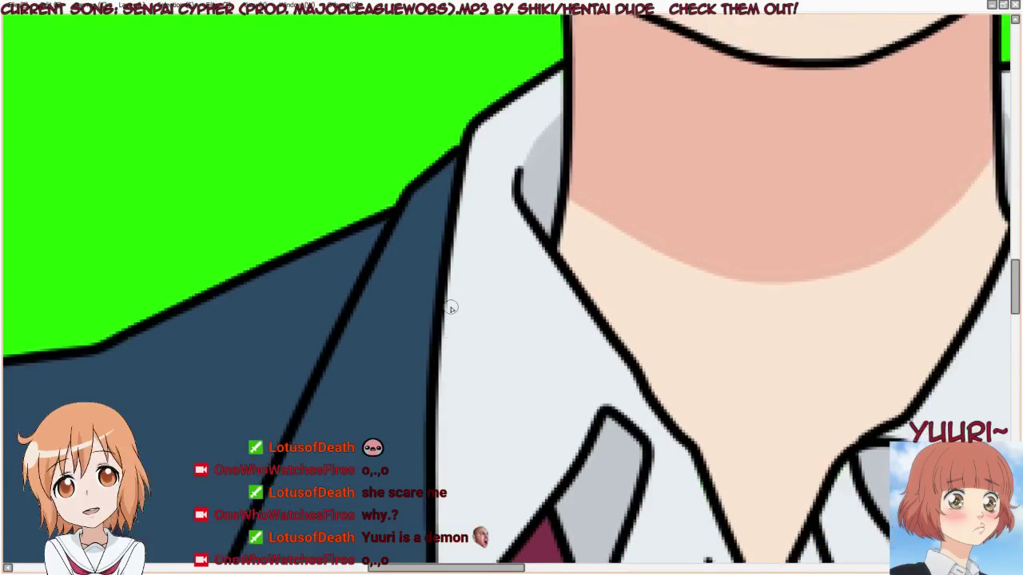
Inspect the hair outline from the tips beside the chin up to the crown, ending with the whole figure
{"action": "scroll", "coordinate": [450, 308], "scroll_direction": "up", "scroll_amount": 10}
{"action": "scroll", "coordinate": [253, 288], "scroll_direction": "left", "scroll_amount": 5}
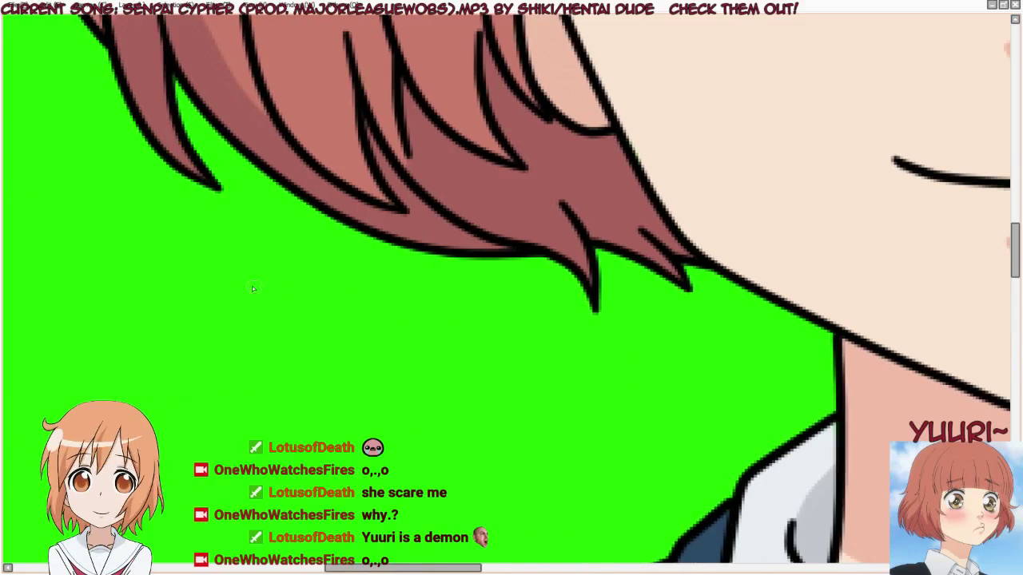
{"action": "scroll", "coordinate": [253, 288], "scroll_direction": "left", "scroll_amount": 5}
{"action": "scroll", "coordinate": [203, 297], "scroll_direction": "left", "scroll_amount": 4}
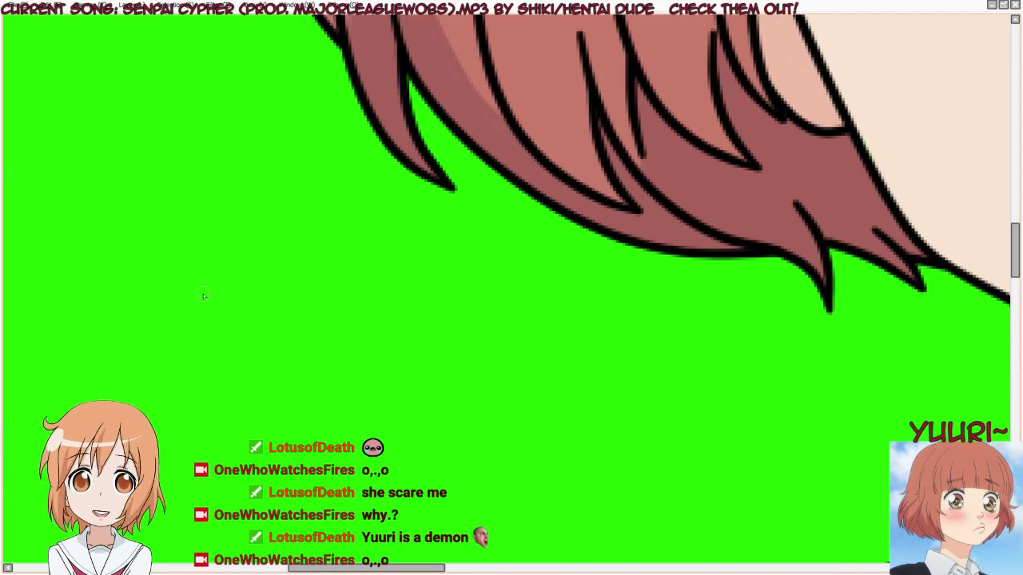
{"action": "scroll", "coordinate": [204, 296], "scroll_direction": "up", "scroll_amount": 6}
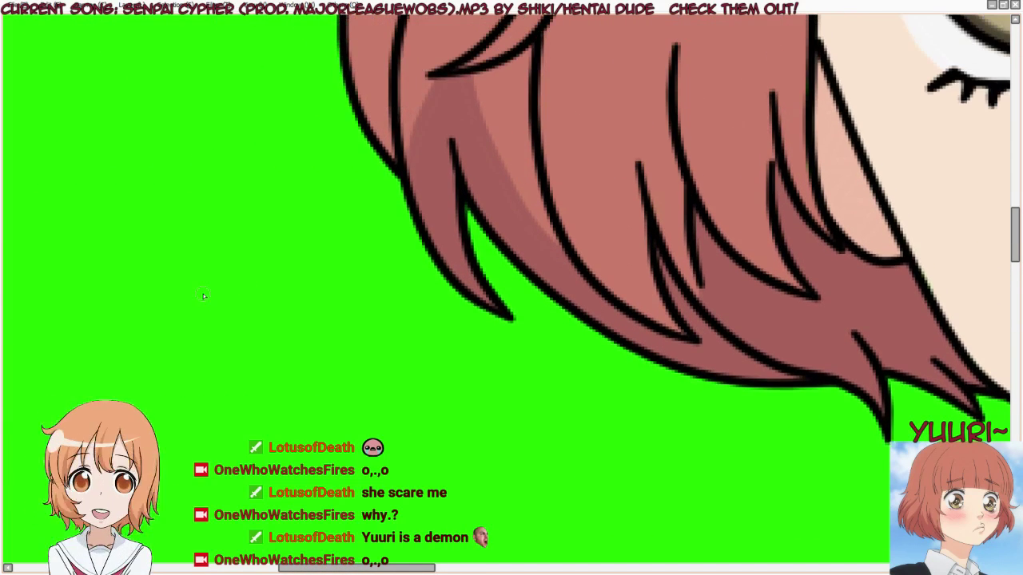
{"action": "scroll", "coordinate": [204, 296], "scroll_direction": "up", "scroll_amount": 6}
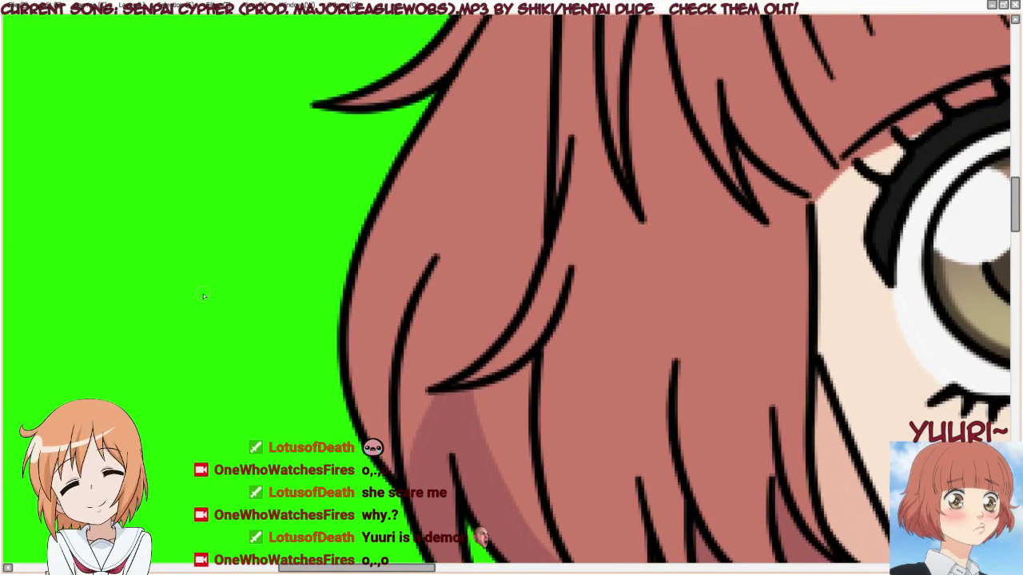
{"action": "scroll", "coordinate": [203, 297], "scroll_direction": "up", "scroll_amount": 15}
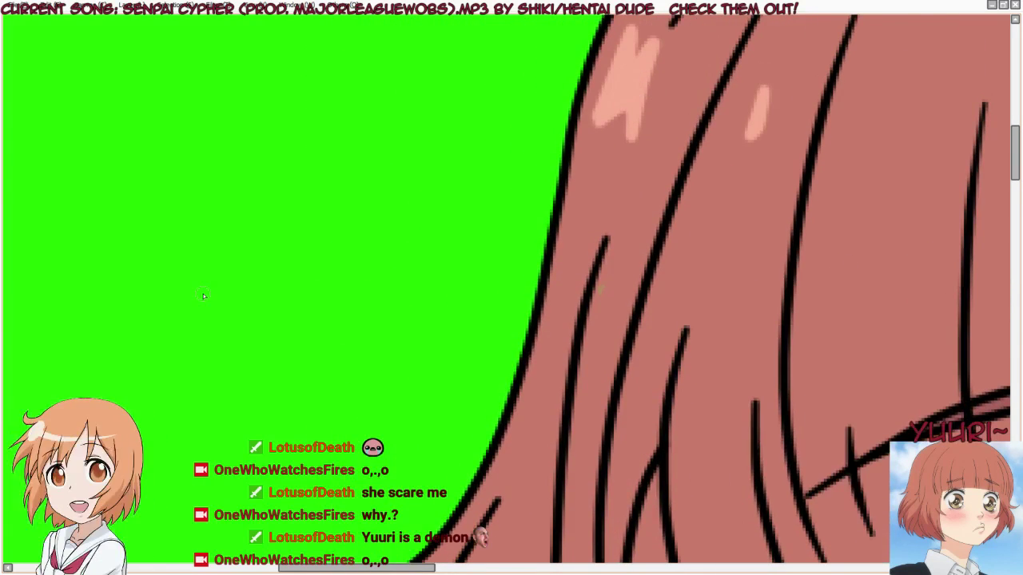
{"action": "scroll", "coordinate": [191, 297], "scroll_direction": "down", "scroll_amount": 5}
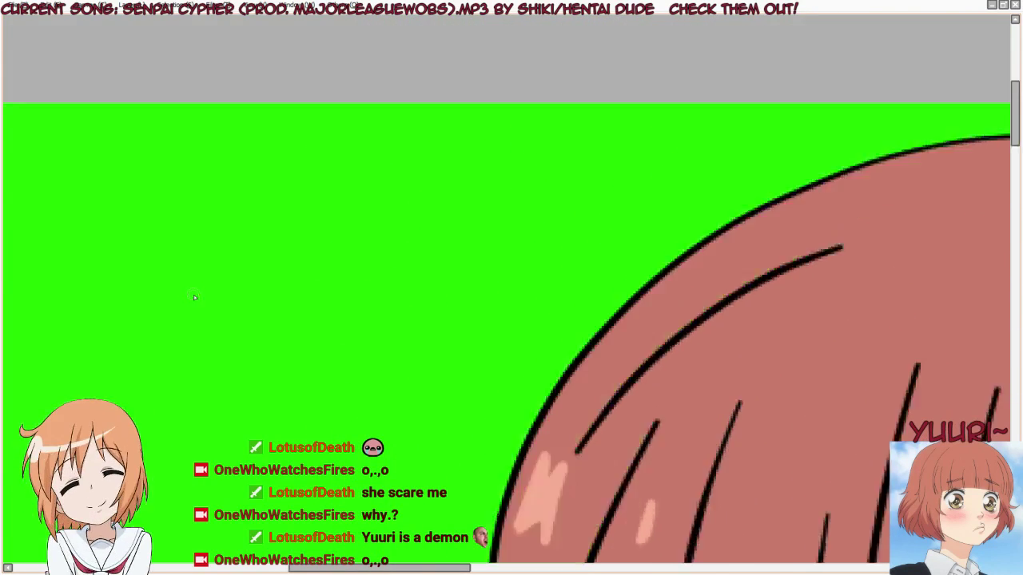
{"action": "scroll", "coordinate": [423, 234], "scroll_direction": "down", "scroll_amount": 3}
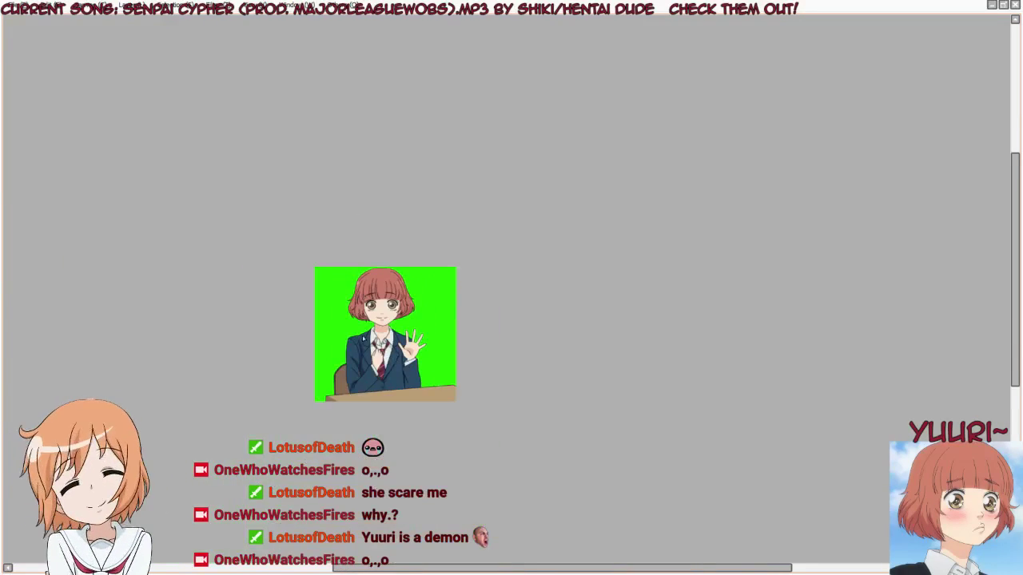
{"action": "scroll", "coordinate": [364, 342], "scroll_direction": "up", "scroll_amount": 2}
Hide the bright green background layer beneath the colors folder
{"action": "key", "text": "Tab"}
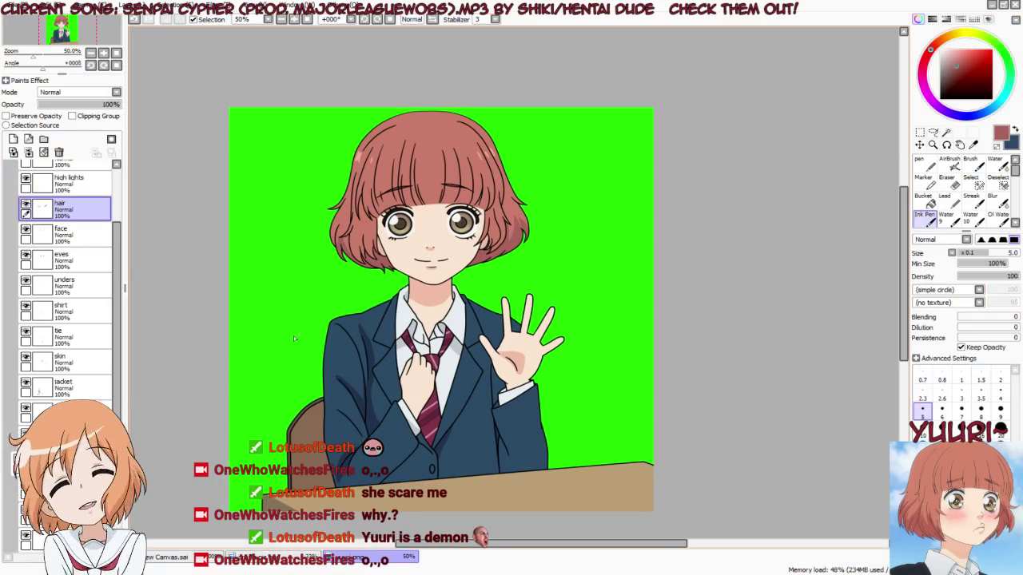
{"action": "scroll", "coordinate": [27, 492], "scroll_direction": "down", "scroll_amount": 3}
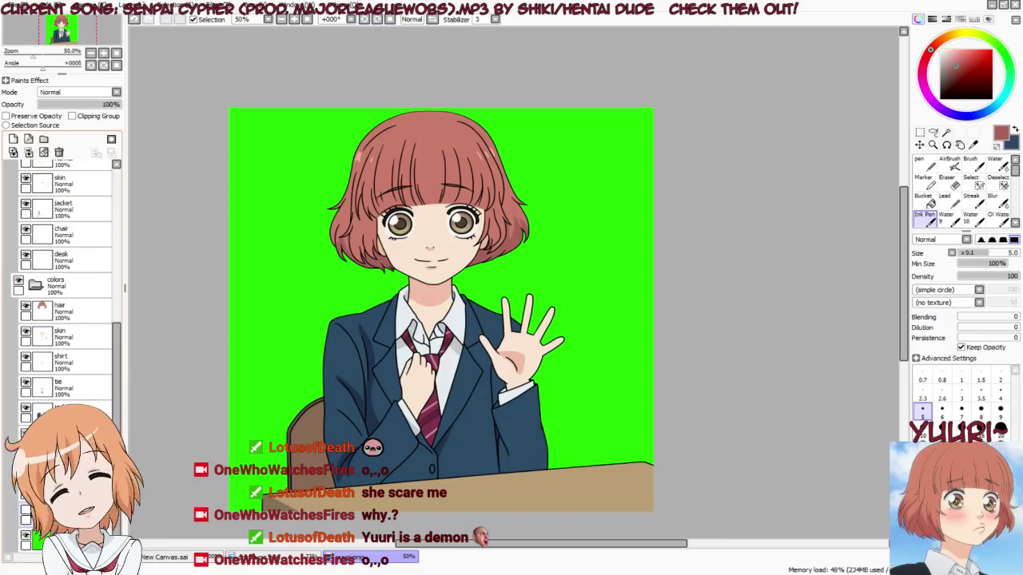
{"action": "left_click", "coordinate": [26, 536]}
{"action": "left_click", "coordinate": [40, 515]}
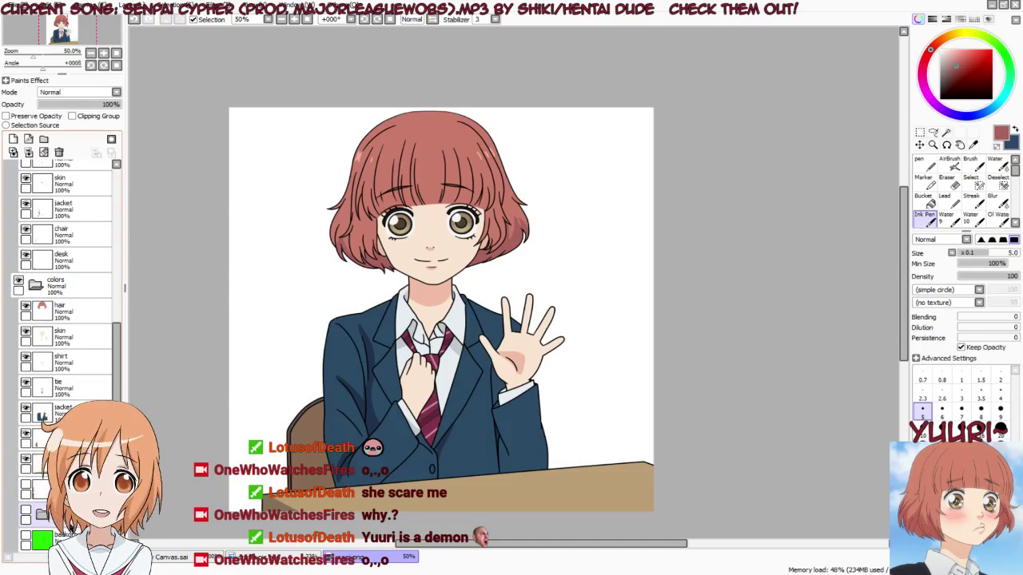